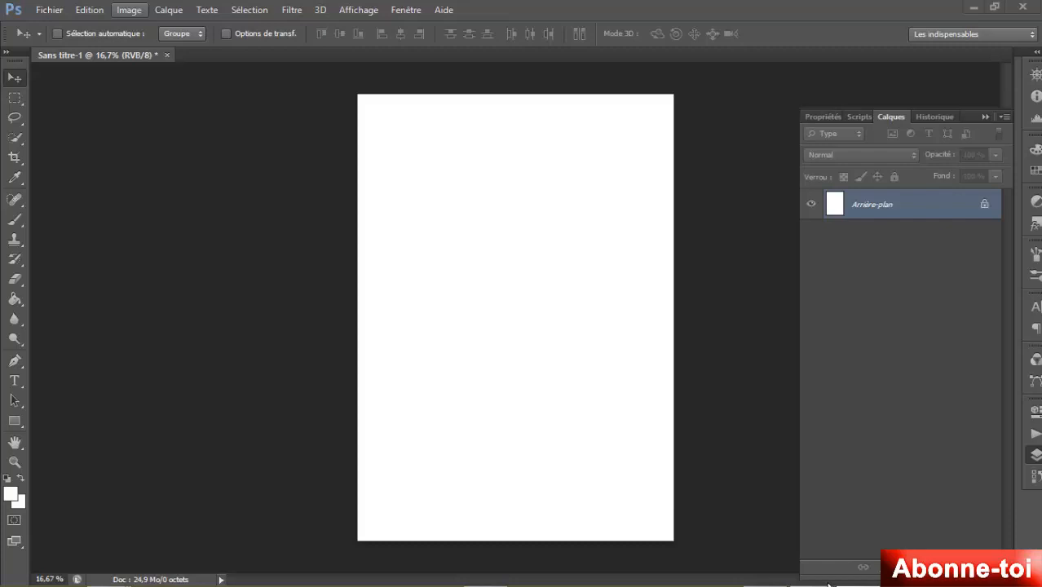
# - Rotate the blank canvas 90° clockwise into landscape orientation
pyautogui.click(129, 10)
pyautogui.moveTo(212, 149)
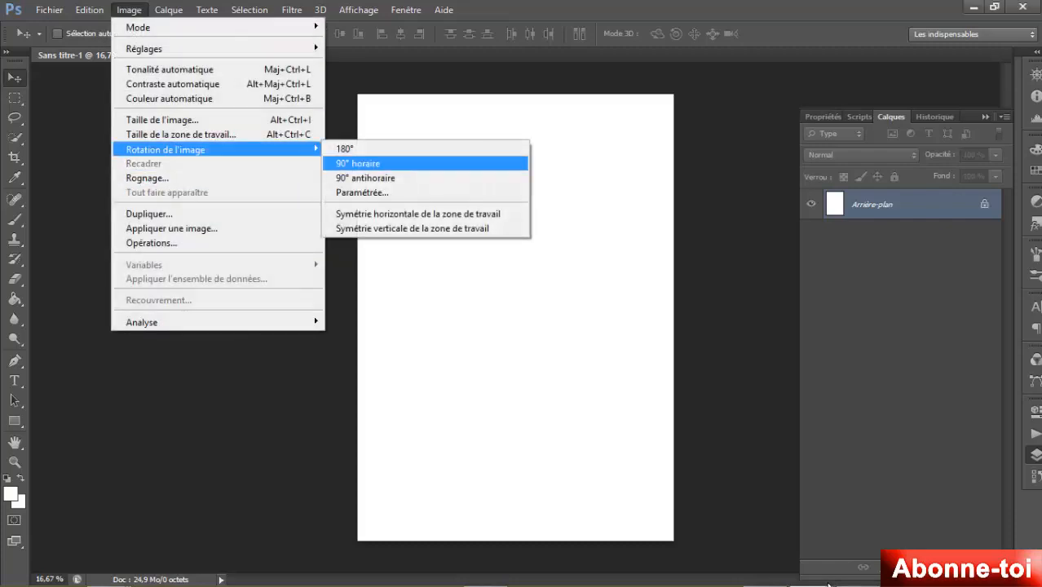
pyautogui.click(357, 163)
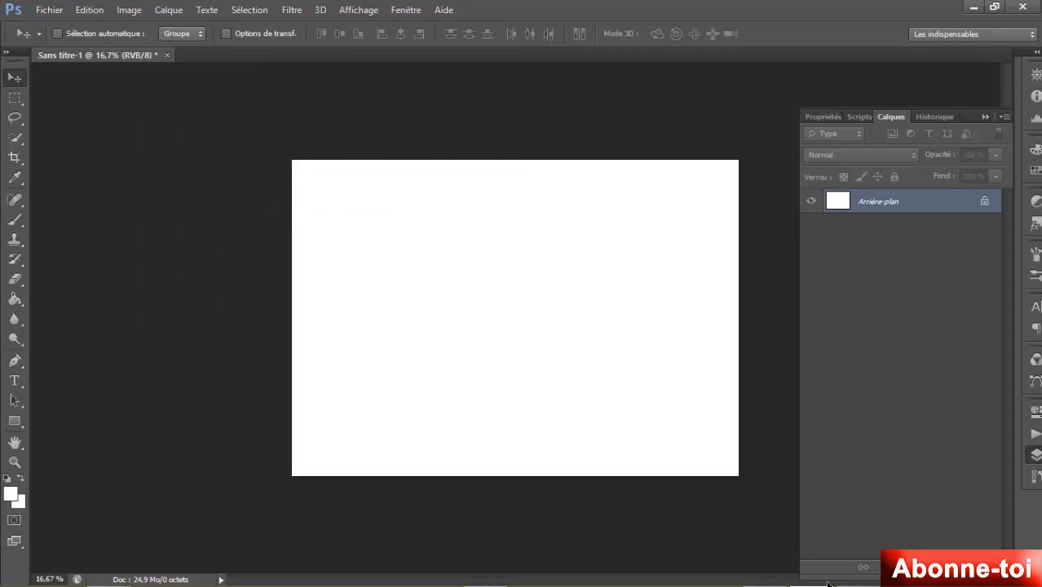
# - Import the IMG_1684 photo from the desktop and place it on the canvas at its proposed size
pyautogui.press('alt')
pyautogui.click(48, 10)
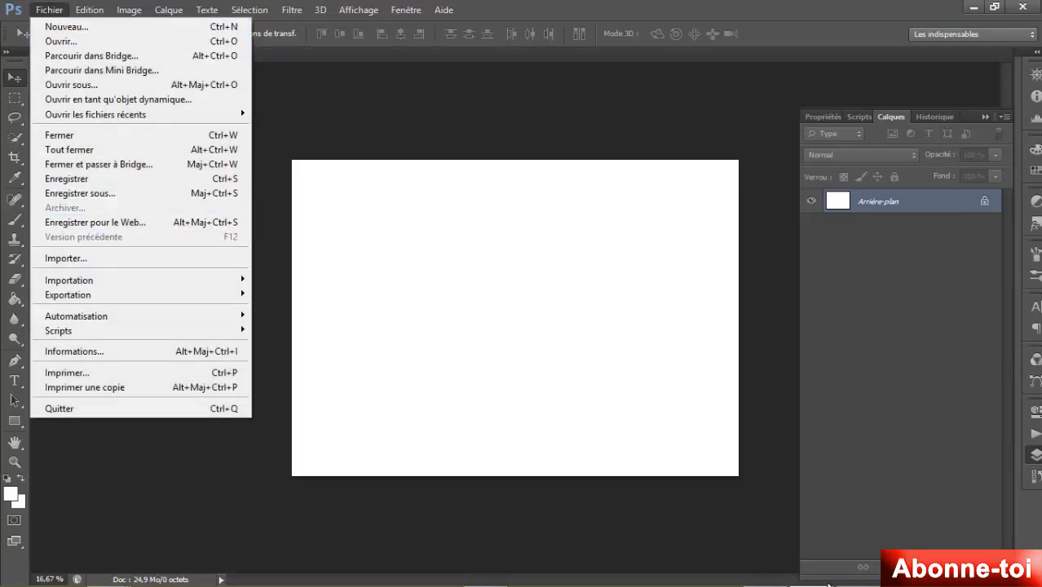
pyautogui.press('Up')
pyautogui.press('Up')
pyautogui.press('Up')
pyautogui.press('Up')
pyautogui.press('Up')
pyautogui.press('Up')
pyautogui.press('Up')
pyautogui.press('Up')
pyautogui.press('Up')
pyautogui.press('Return')
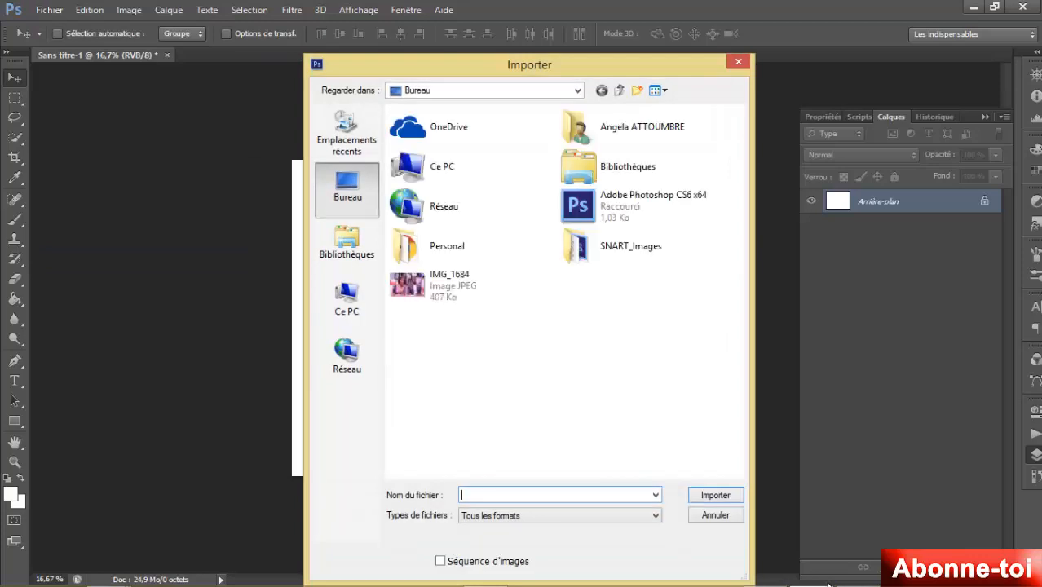
pyautogui.press('Down')
pyautogui.press('Down')
pyautogui.press('Down')
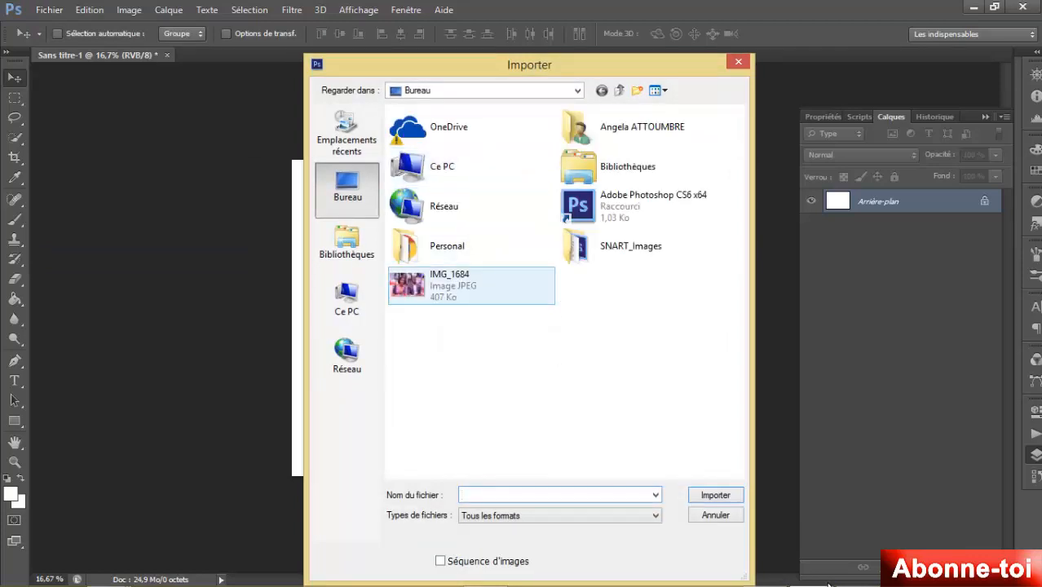
pyautogui.press('Return')
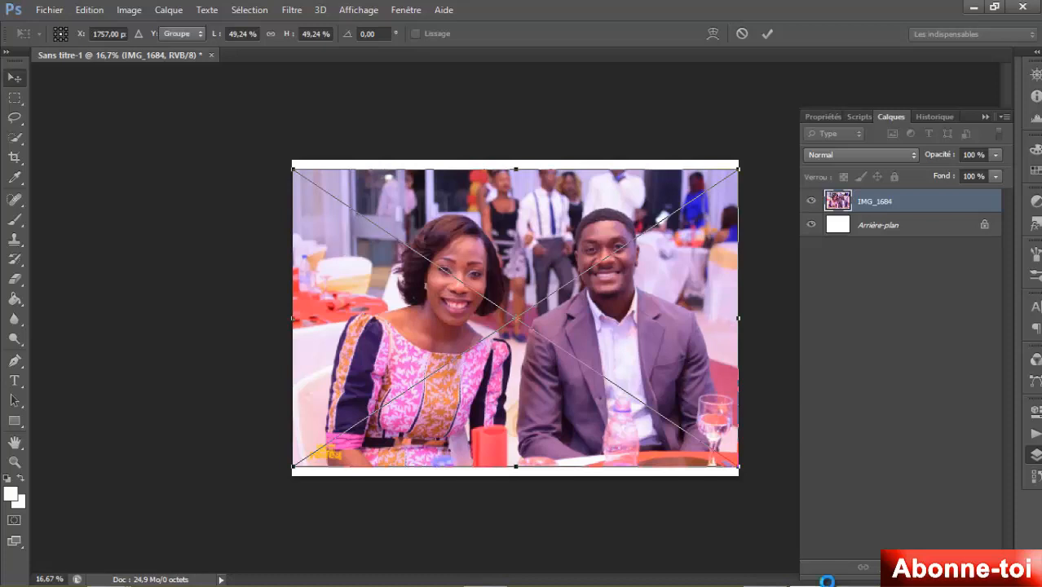
pyautogui.press('Return')
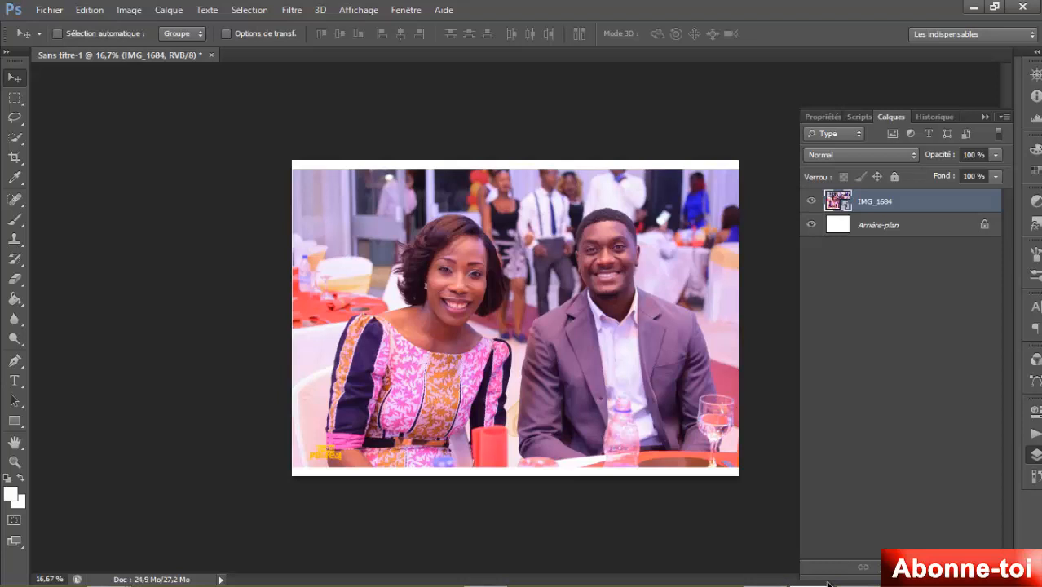
# - Duplicate the IMG_1684 layer as IMG_1684 copie with the original hidden, and rasterize the copy
pyautogui.rightClick(828, 584)
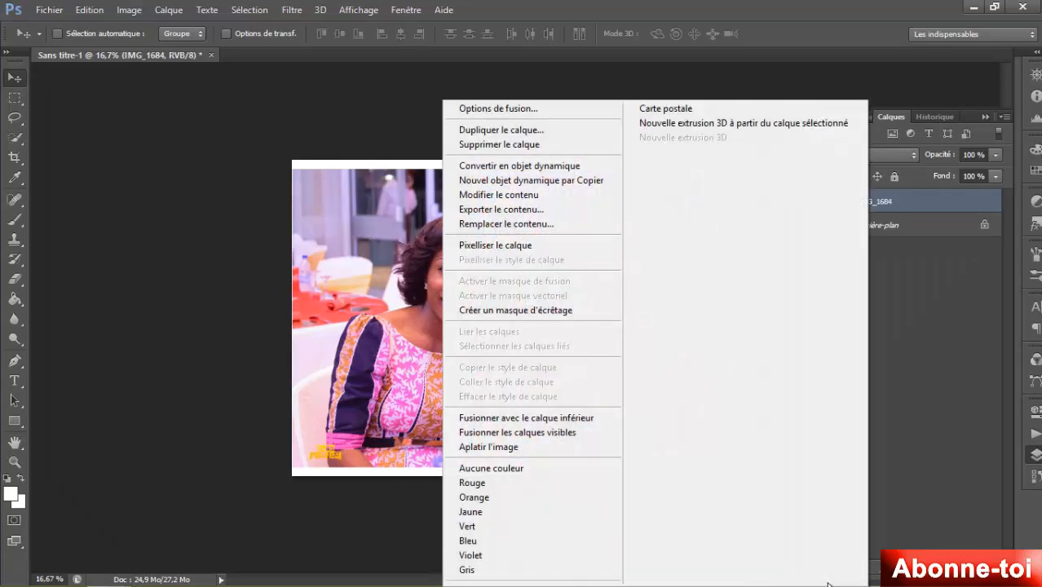
pyautogui.click(500, 131)
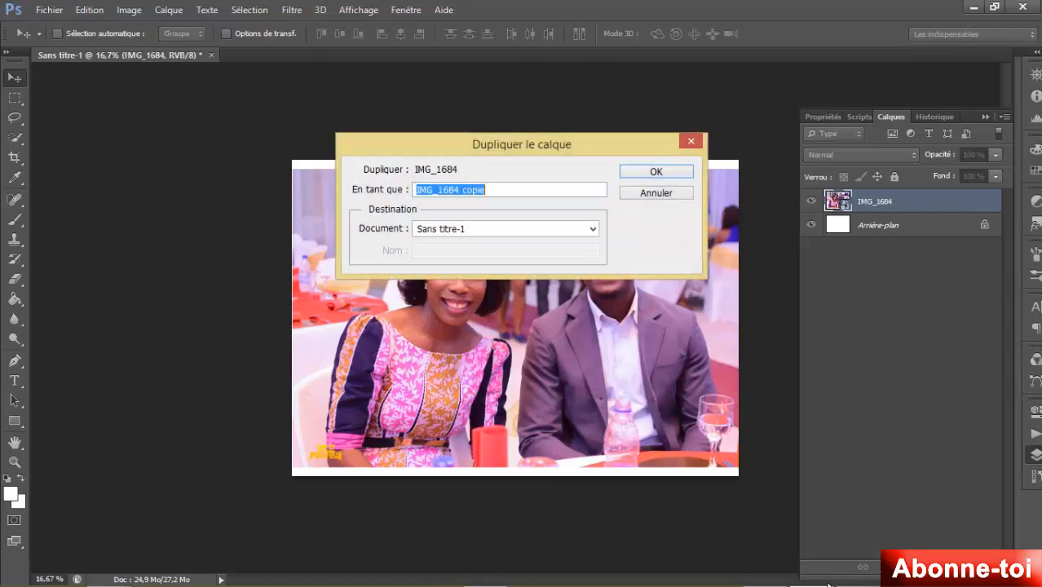
pyautogui.press('Return')
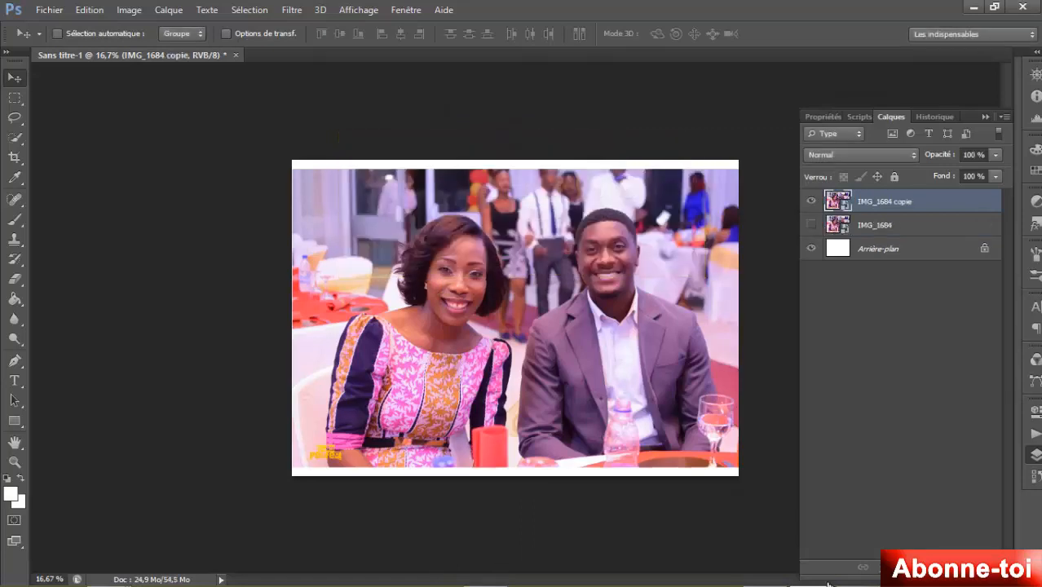
pyautogui.rightClick(893, 201)
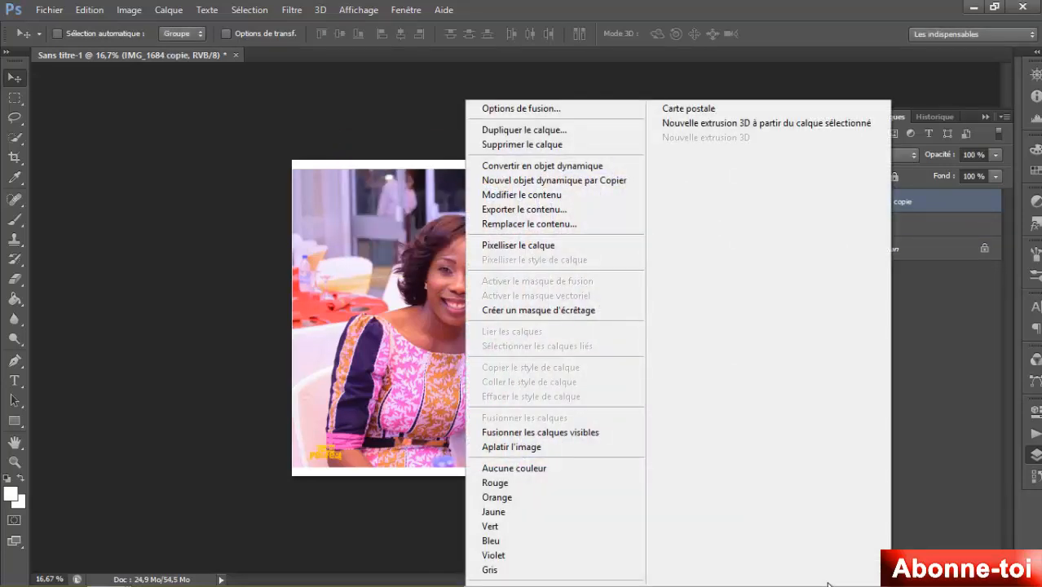
pyautogui.click(517, 245)
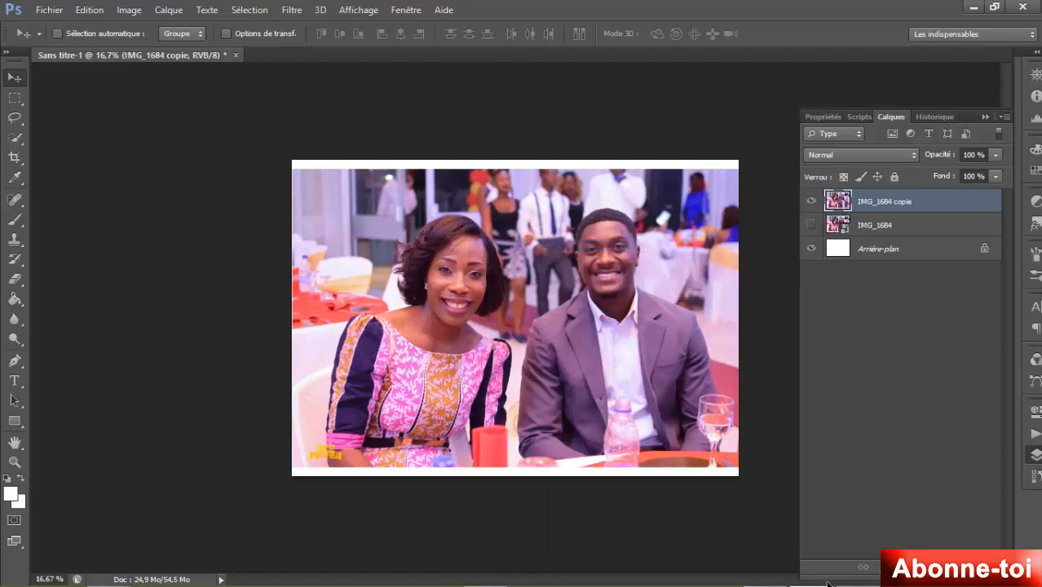
# - Select the man in the suit with the Quick Selection tool in add mode, using a 177 px brush
pyautogui.press('w')
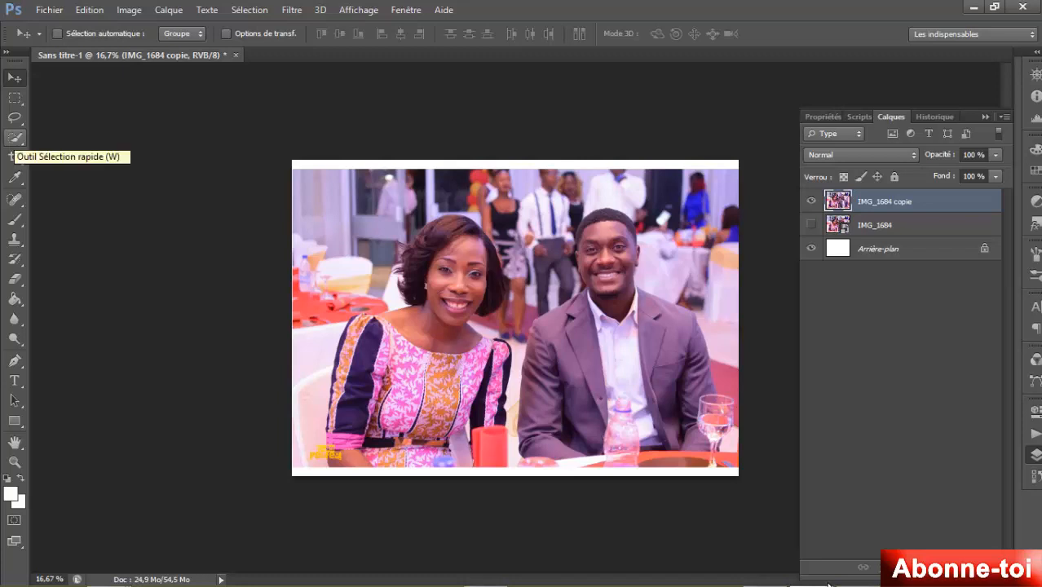
pyautogui.click(15, 137)
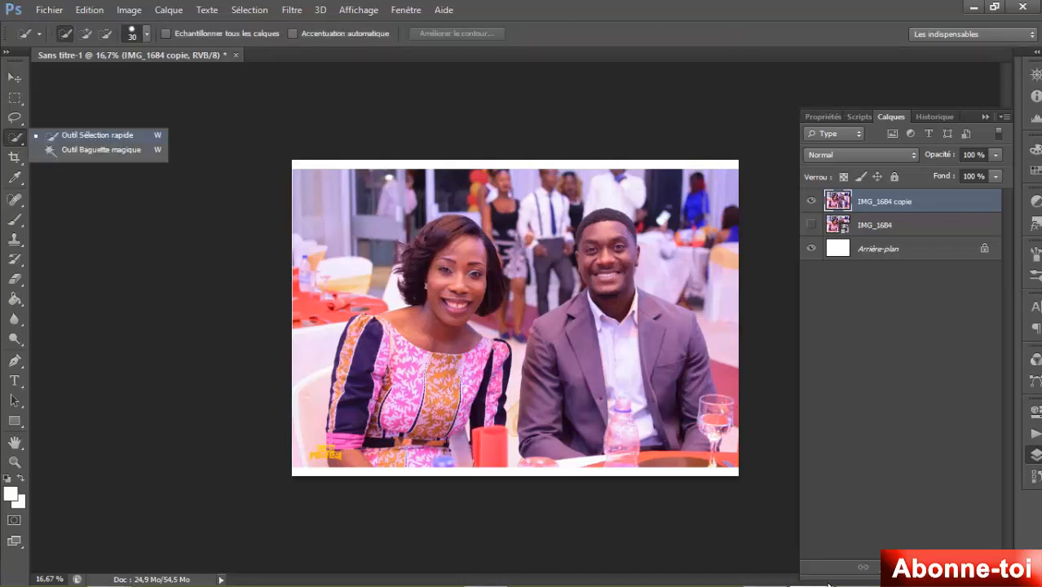
pyautogui.click(97, 136)
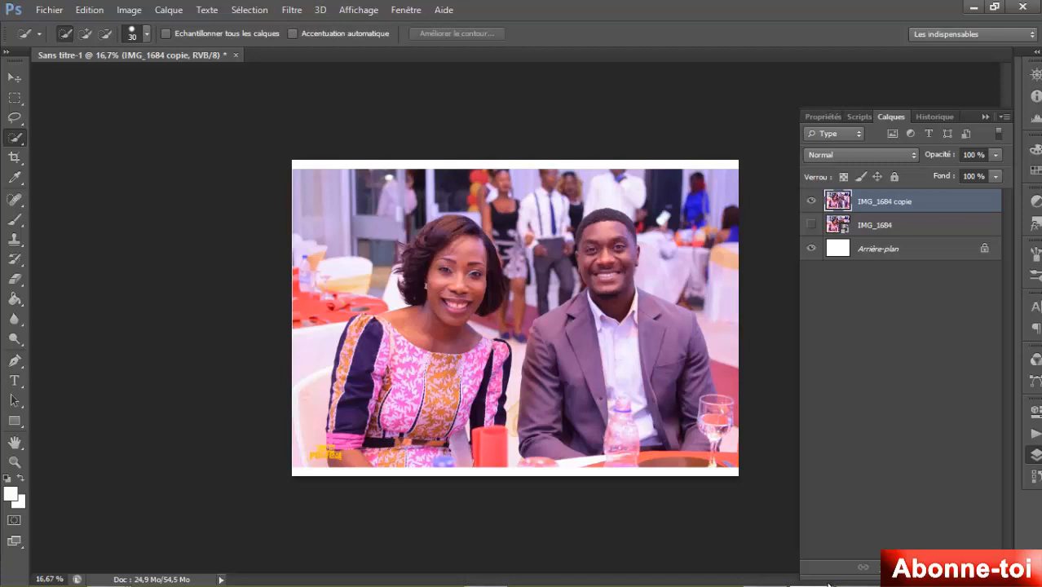
pyautogui.click(85, 33)
pyautogui.click(147, 33)
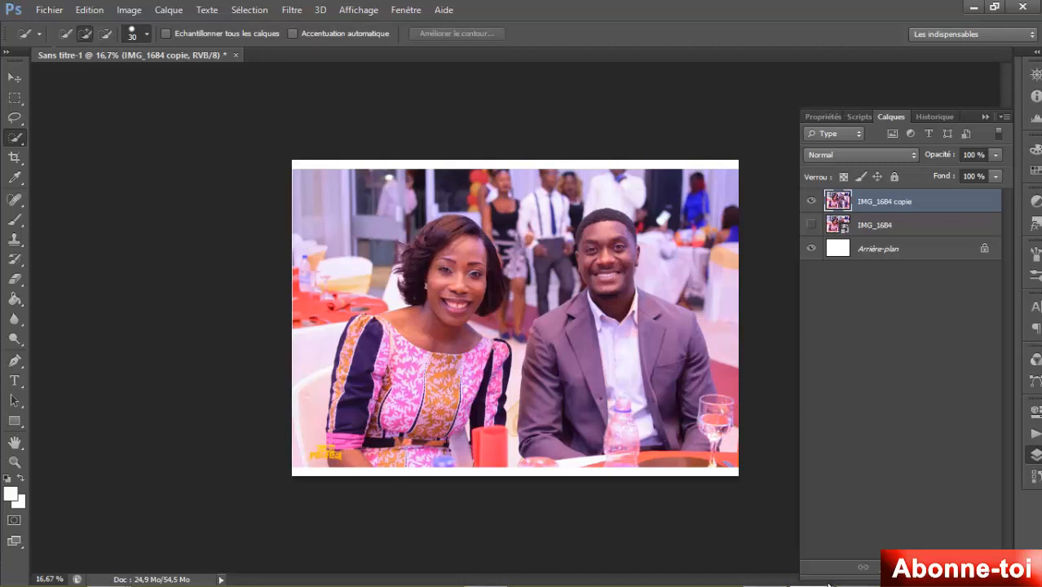
pyautogui.moveTo(86, 78); pyautogui.dragTo(118, 78)
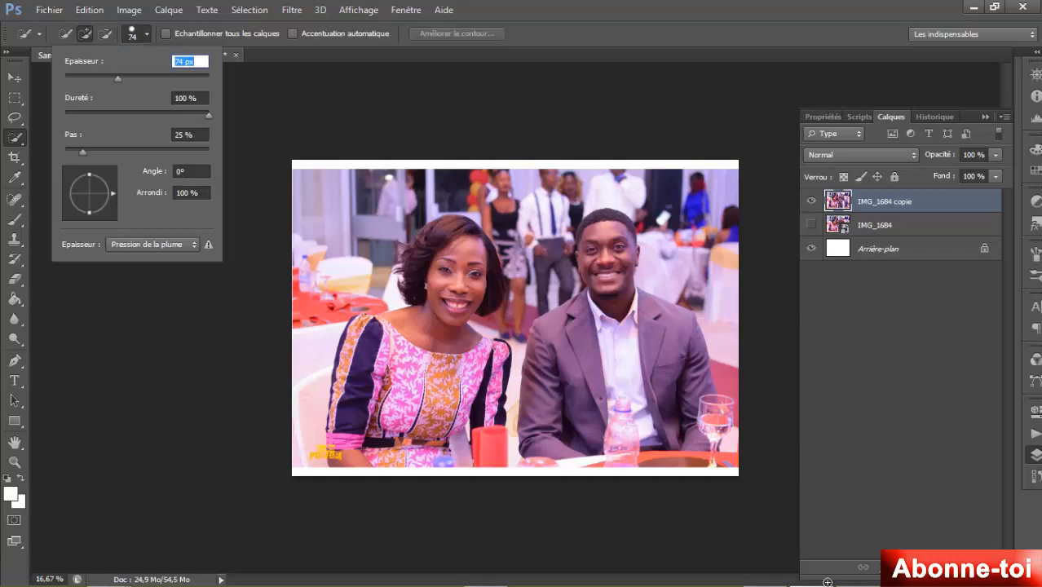
pyautogui.moveTo(117, 79); pyautogui.dragTo(140, 78)
pyautogui.moveTo(140, 79); pyautogui.dragTo(165, 79)
pyautogui.press('Return')
pyautogui.moveTo(603, 224)
pyautogui.mouseDown()
pyautogui.moveTo(603, 367)
pyautogui.moveTo(587, 392)
pyautogui.moveTo(555, 391)
pyautogui.mouseUp()
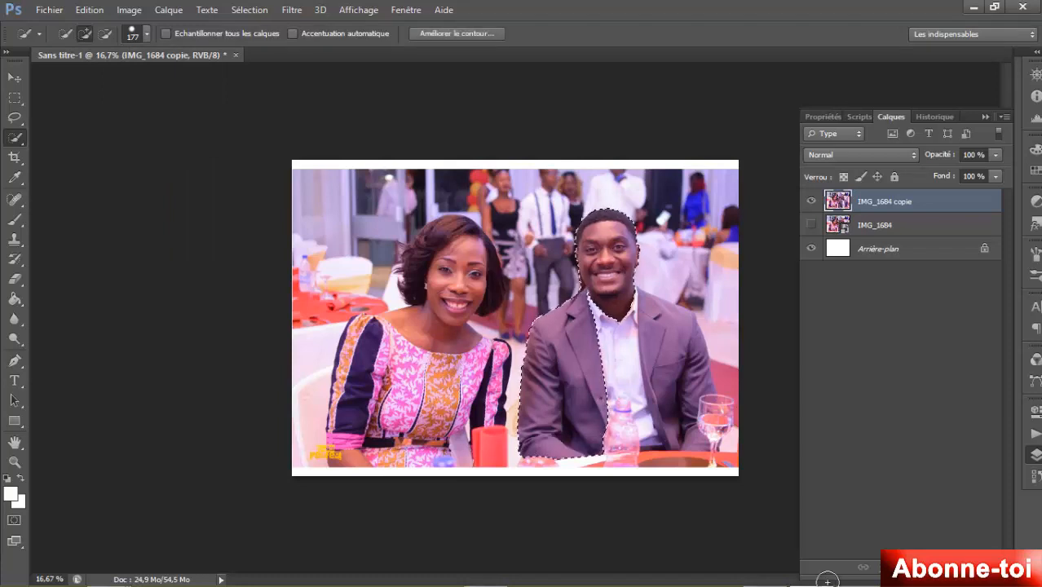
pyautogui.click(652, 416)
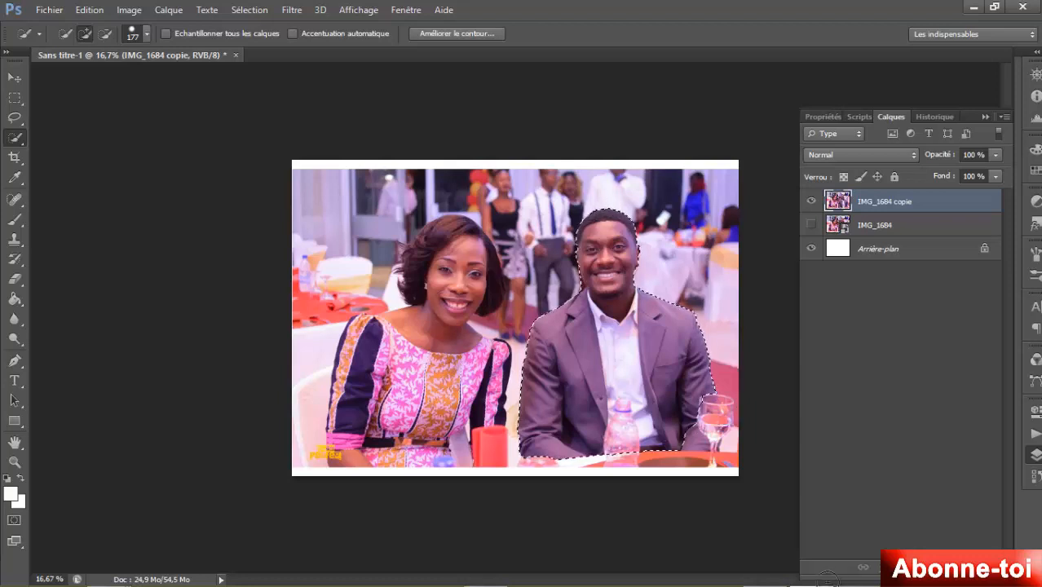
# - Set the Quick Selection tool to subtract mode with an 11 px brush
pyautogui.hotkey('ctrl', '+')
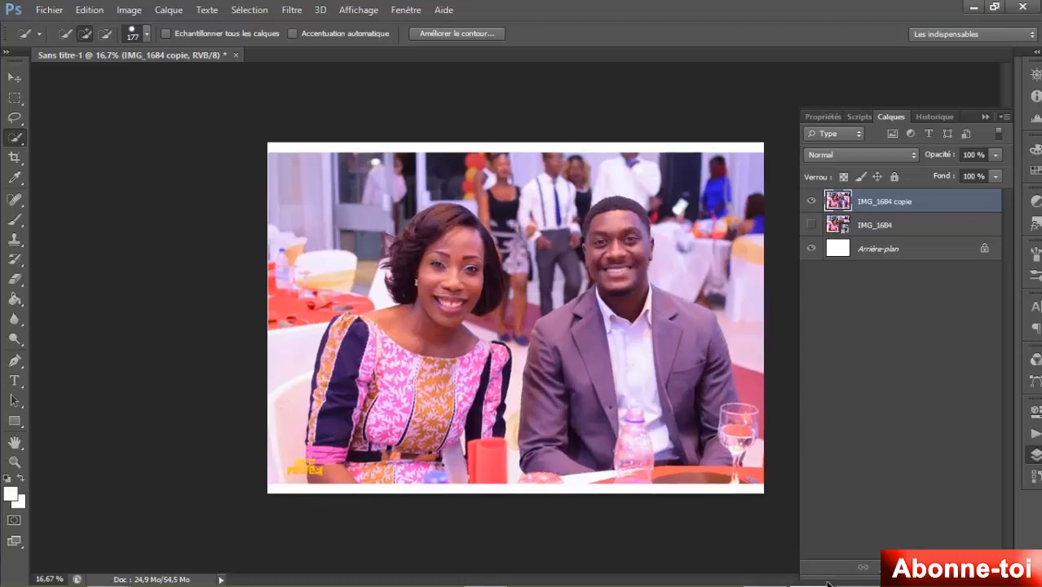
pyautogui.click(105, 34)
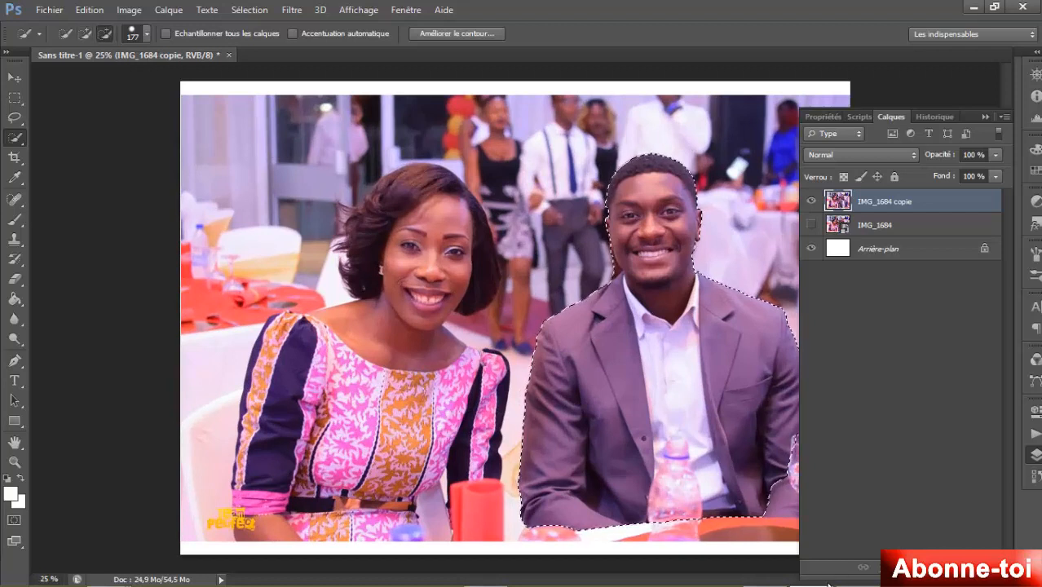
pyautogui.click(147, 34)
pyautogui.write('11')
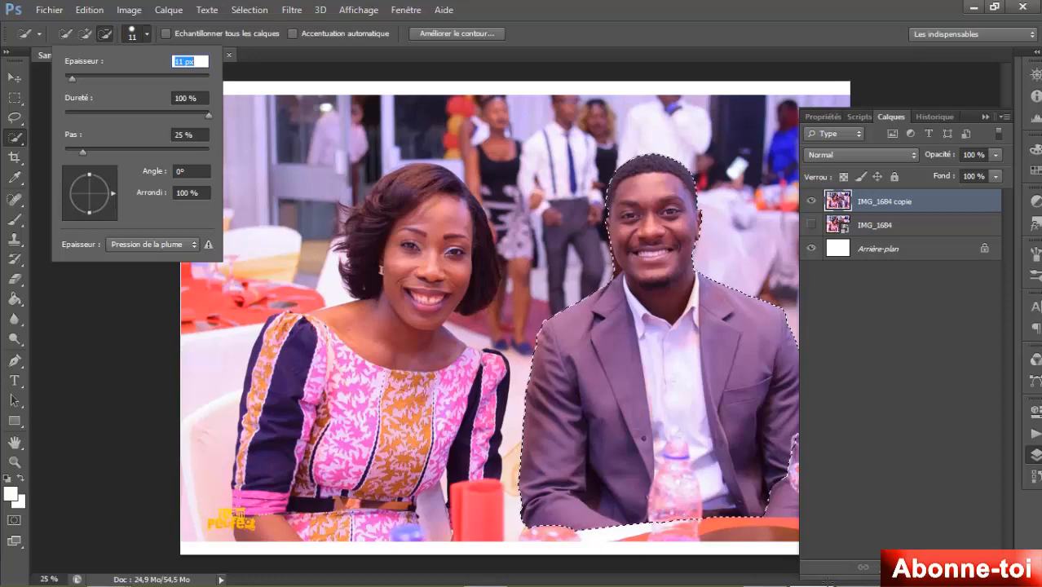
pyautogui.press('Return')
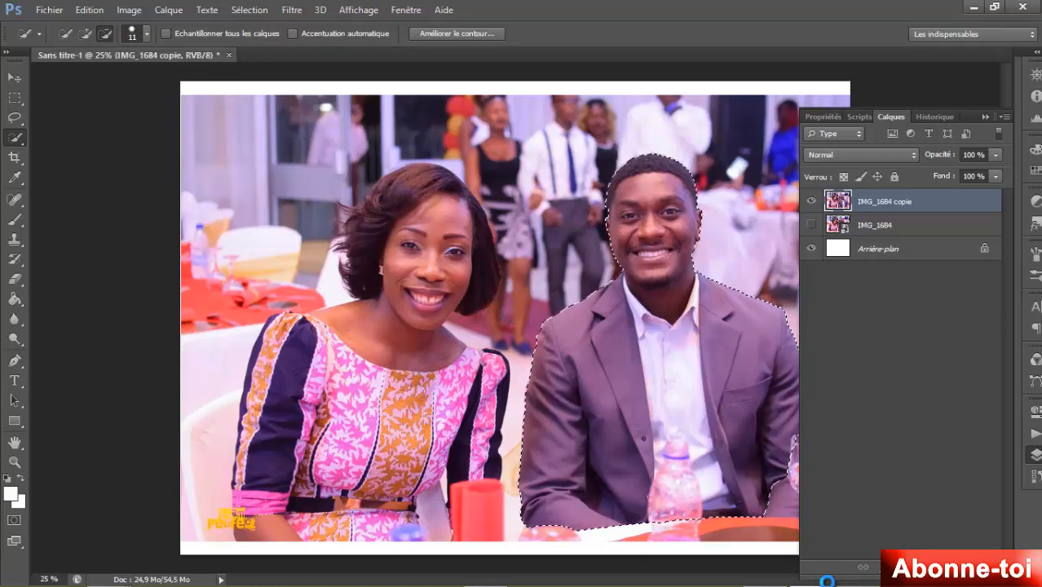
# - Examine the selection outline around the man's head, shoulders and arms up close, and return to the full image
pyautogui.hotkey('ctrl', '+')
pyautogui.hotkey('ctrl', '+')
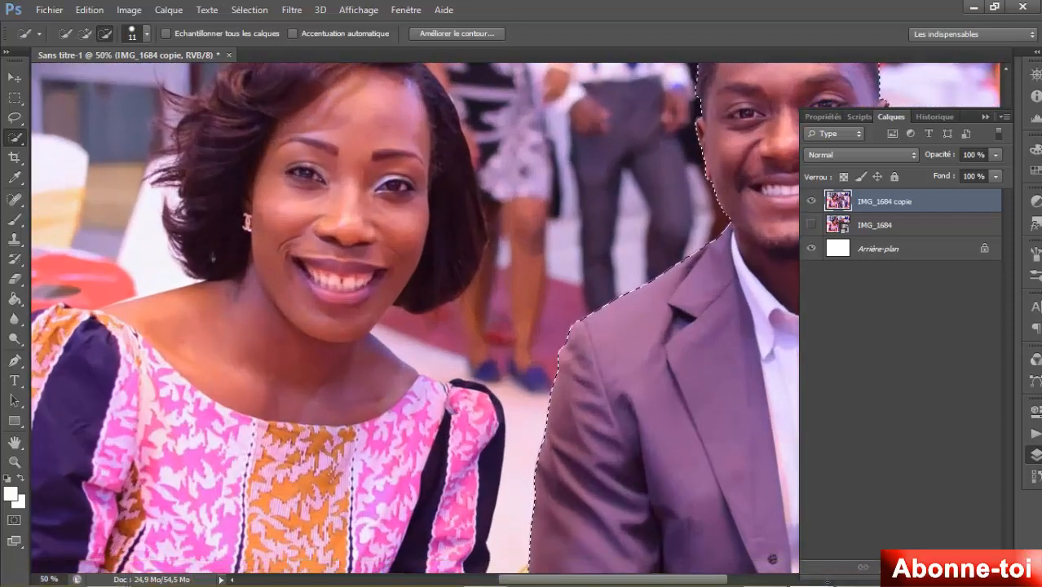
pyautogui.moveTo(532, 580); pyautogui.dragTo(543, 579)
pyautogui.hscroll(5, 828, 584)
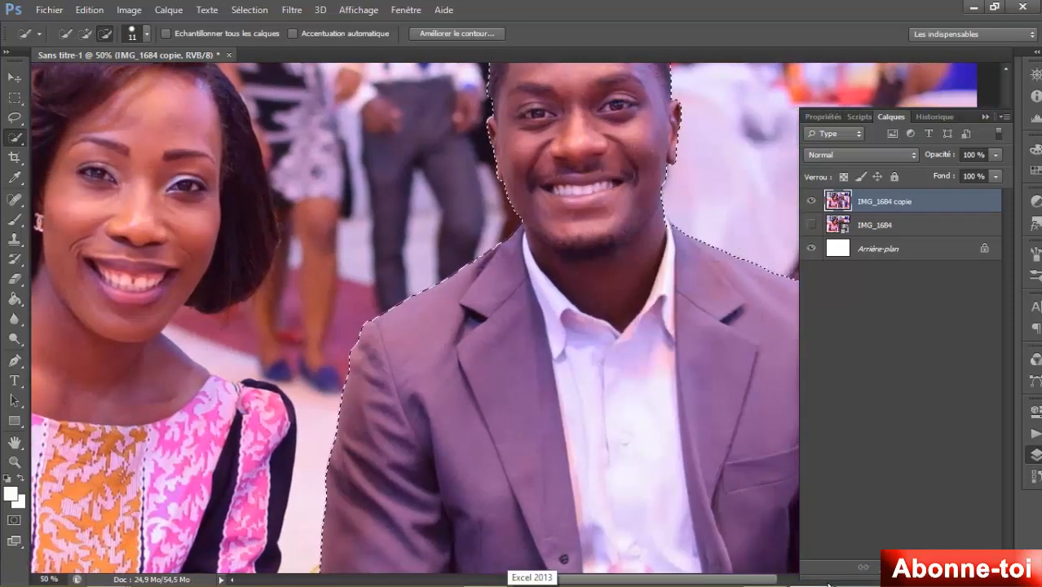
pyautogui.scroll(1, 827, 584)
pyautogui.scroll(3, 827, 583)
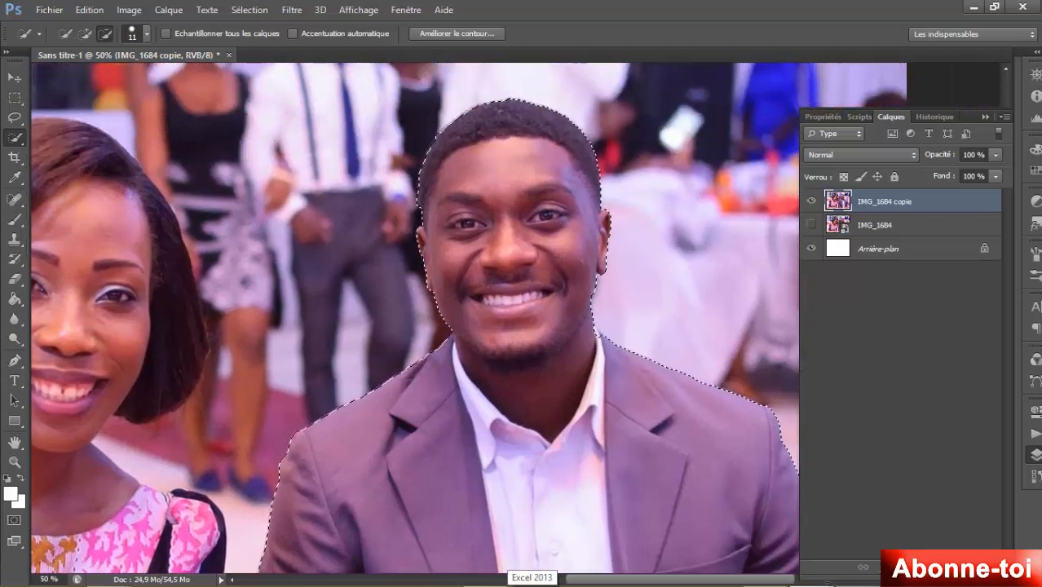
pyautogui.scroll(-7, 828, 583)
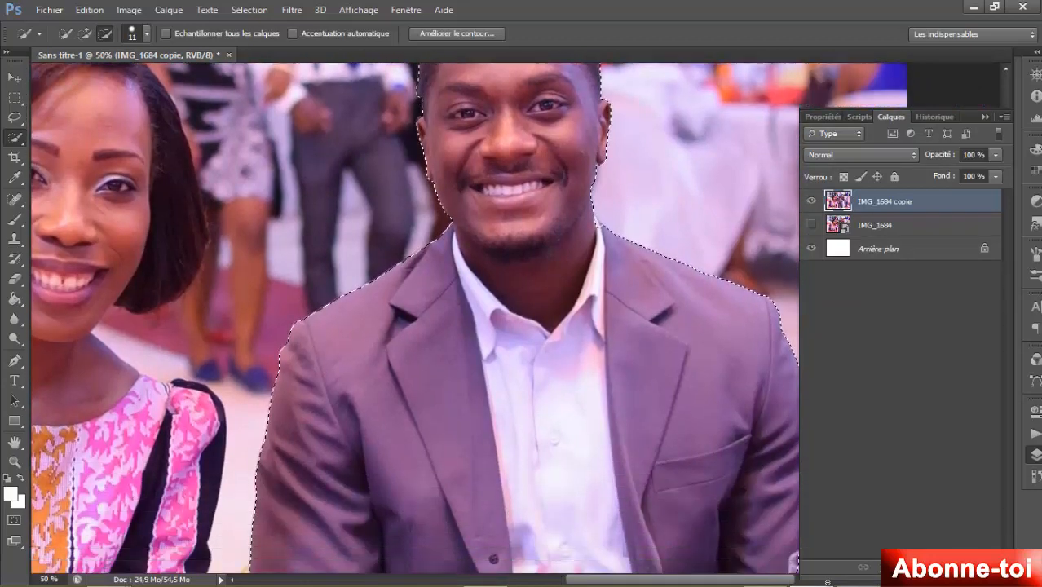
pyautogui.scroll(4, 827, 583)
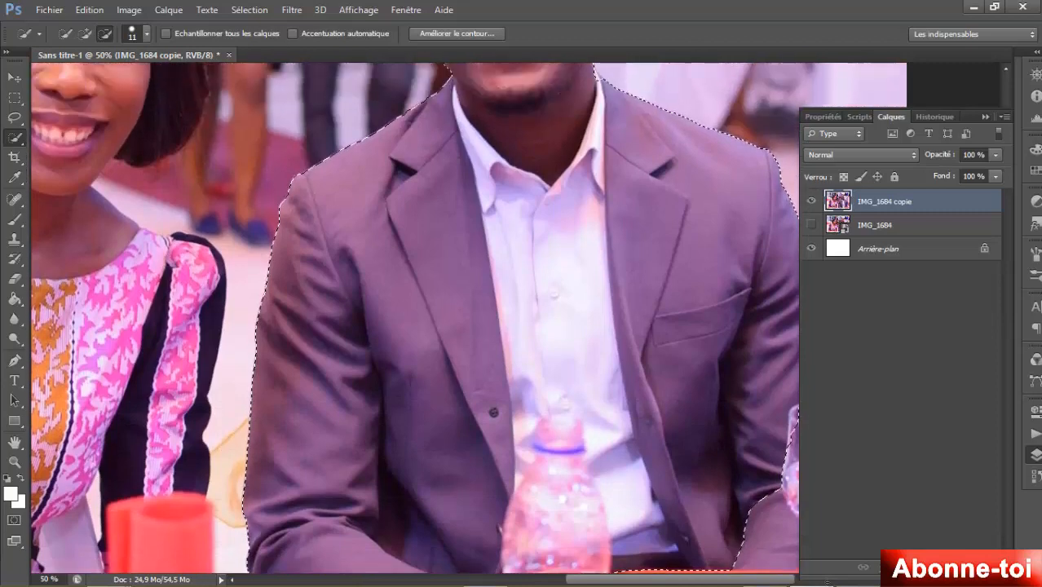
pyautogui.scroll(1, 827, 583)
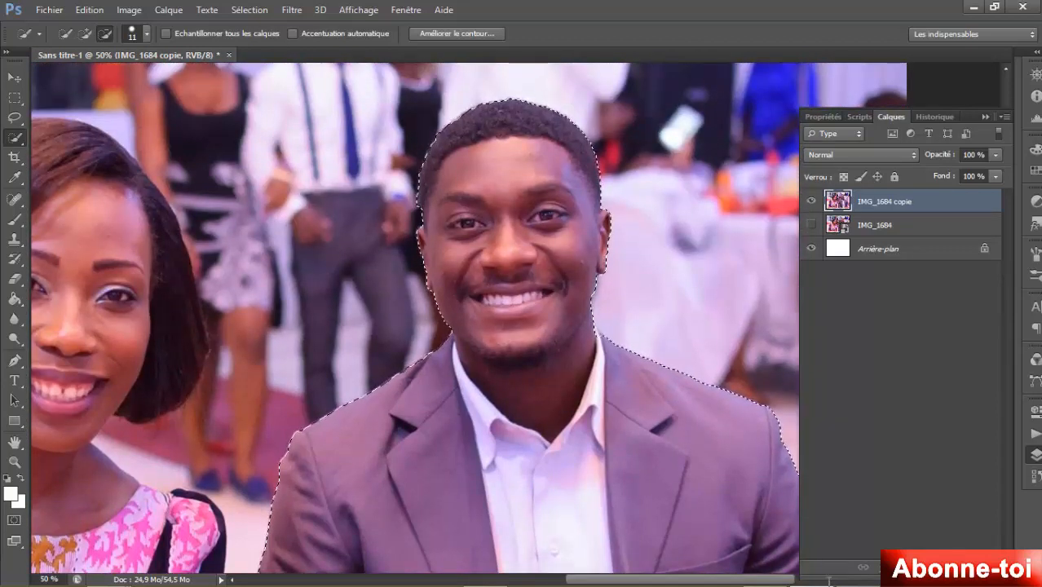
pyautogui.press('alt')
pyautogui.write('2')
pyautogui.press('Return')
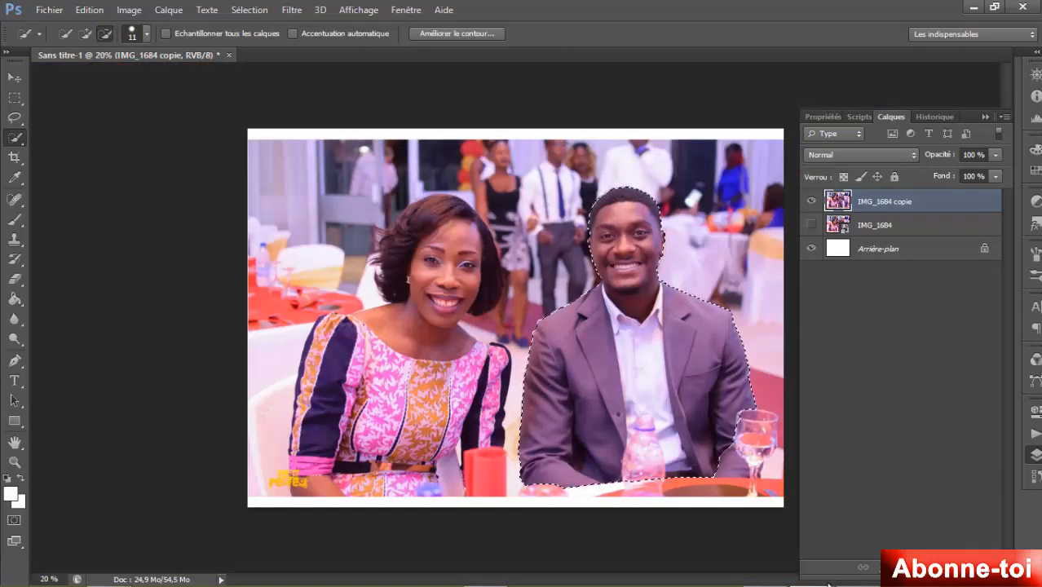
# - Copy the selected man to a new layer named Personnage and hide the IMG_1684 copie layer
pyautogui.rightClick(624, 349)
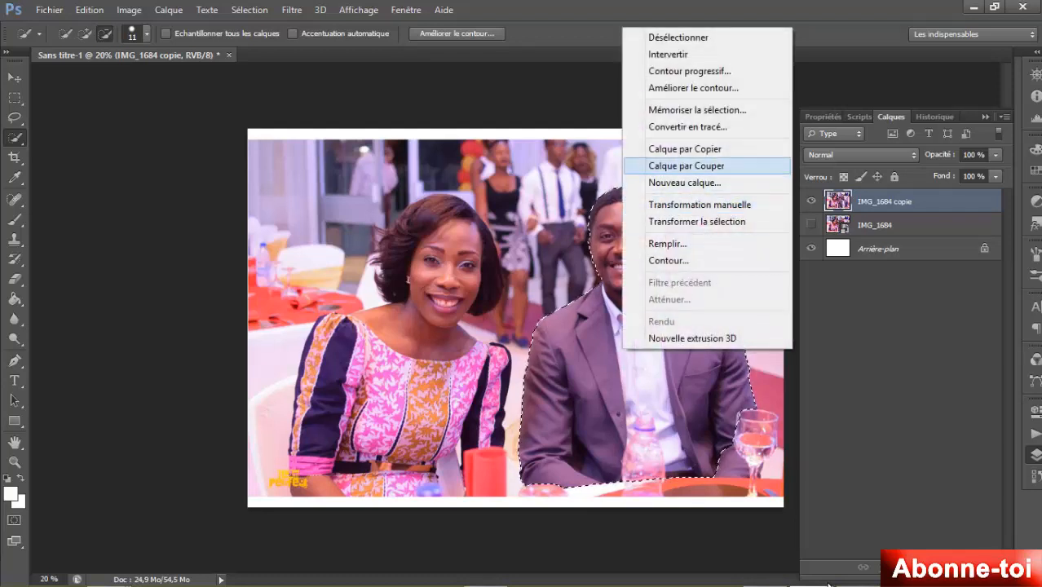
pyautogui.click(685, 148)
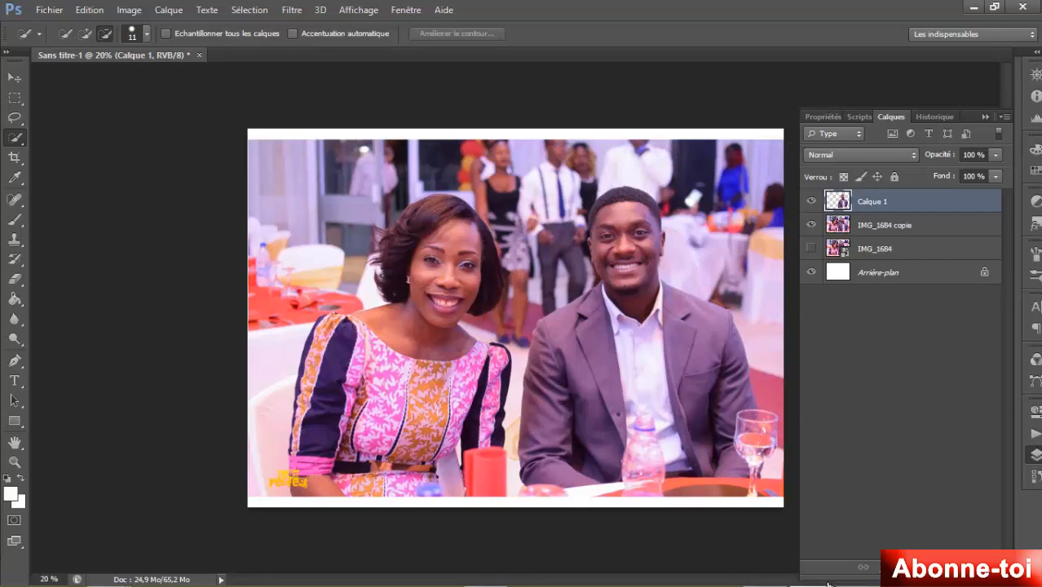
pyautogui.doubleClick(872, 201)
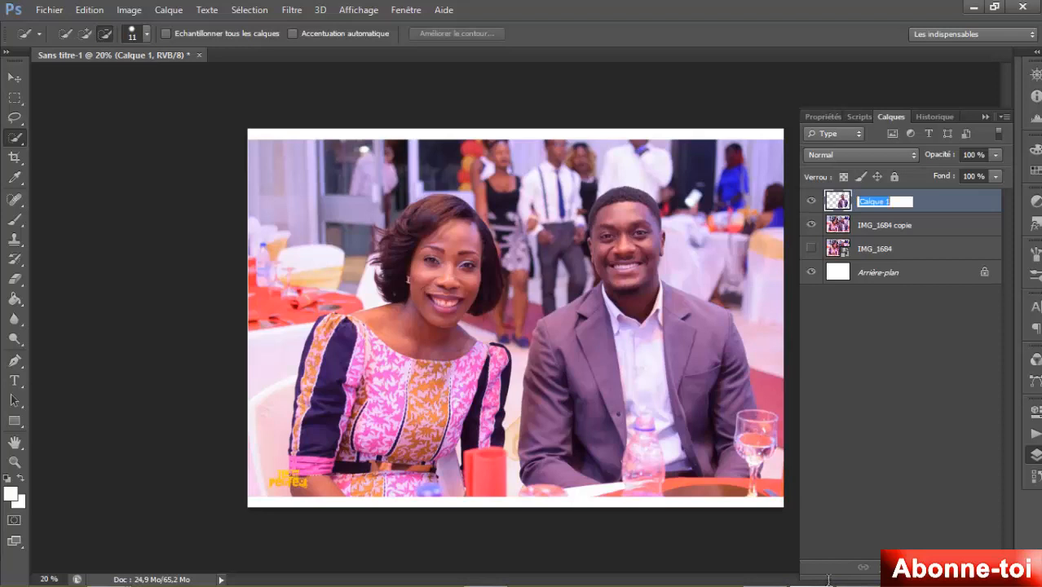
pyautogui.write('rsonnage')
pyautogui.press('Return')
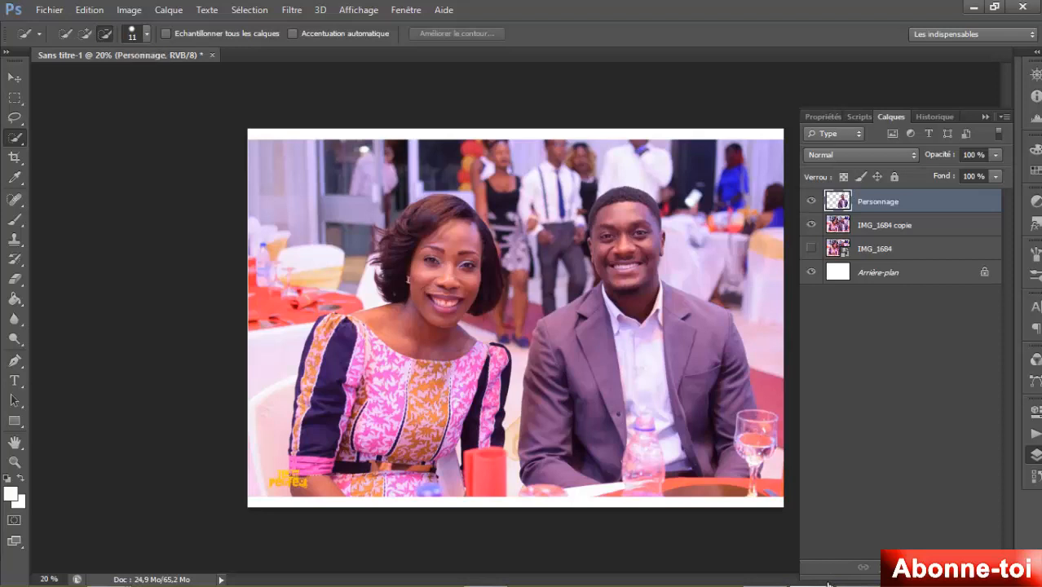
pyautogui.click(811, 224)
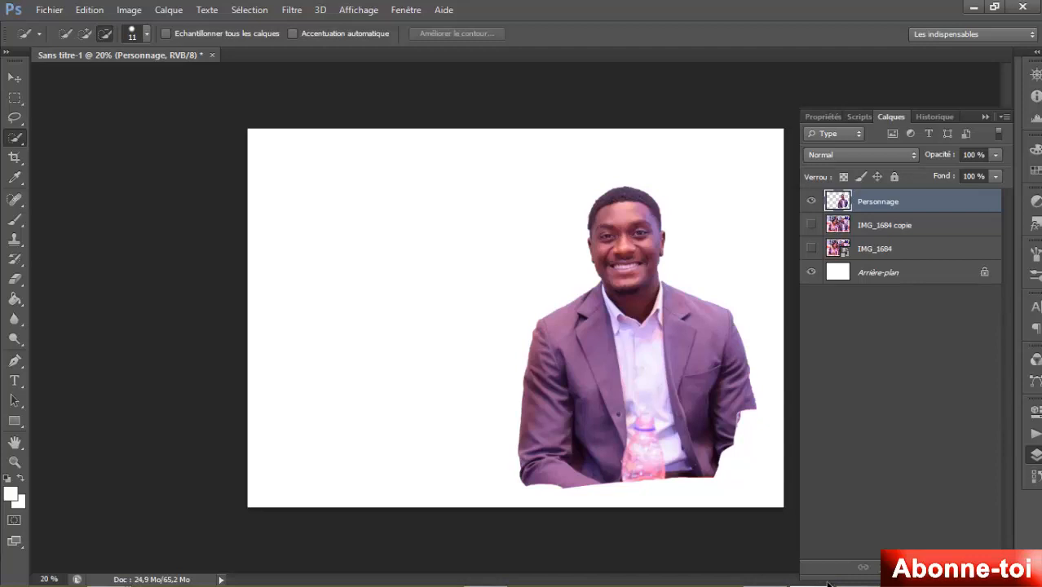
# - Set up the Eraser with a hard round brush of 43 px and 100 % hardness
pyautogui.hotkey('ctrl', '+')
pyautogui.hotkey('ctrl', '+')
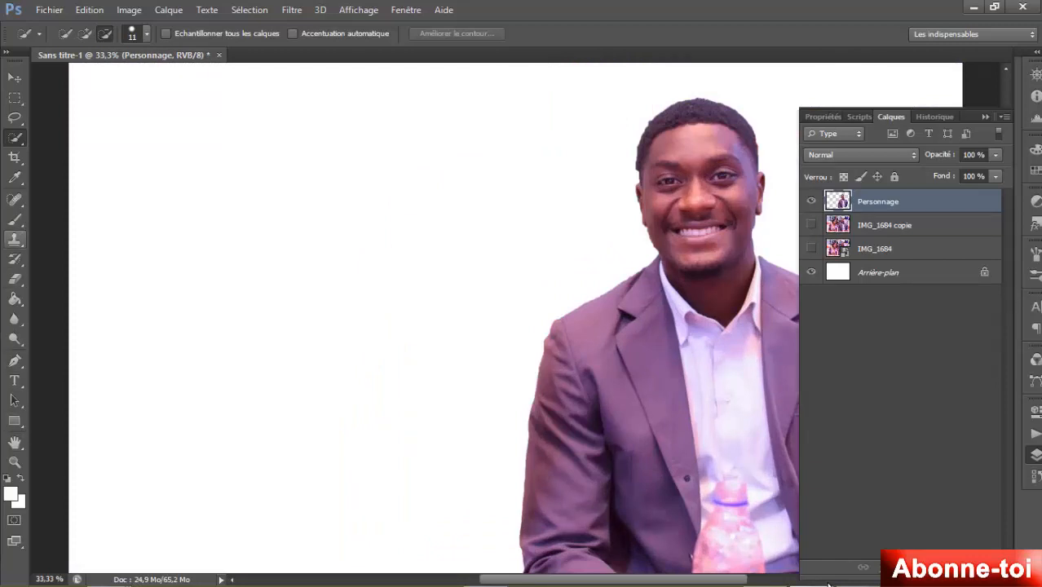
pyautogui.press('e')
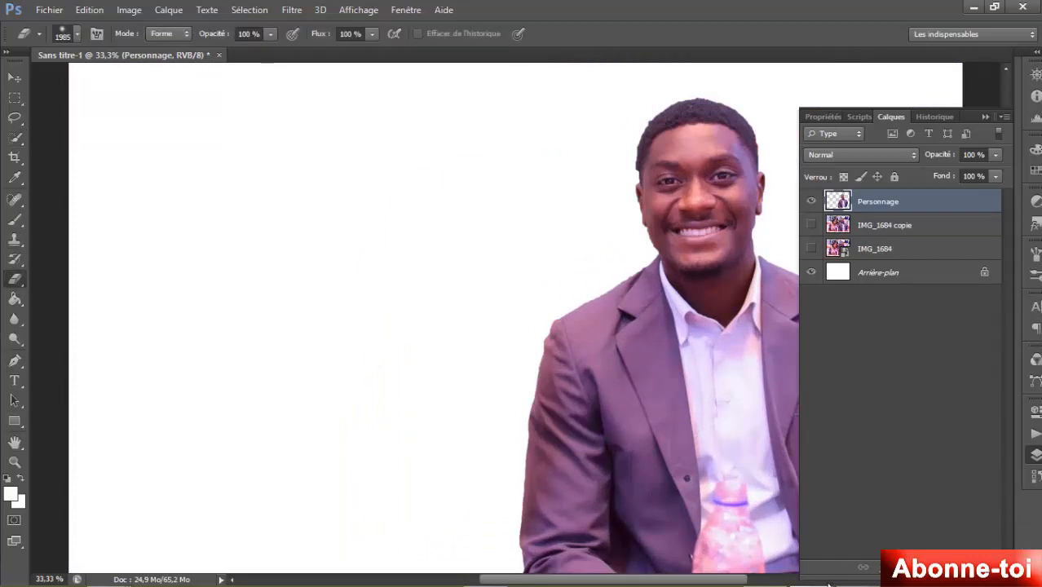
pyautogui.click(77, 34)
pyautogui.moveTo(162, 83); pyautogui.dragTo(55, 83)
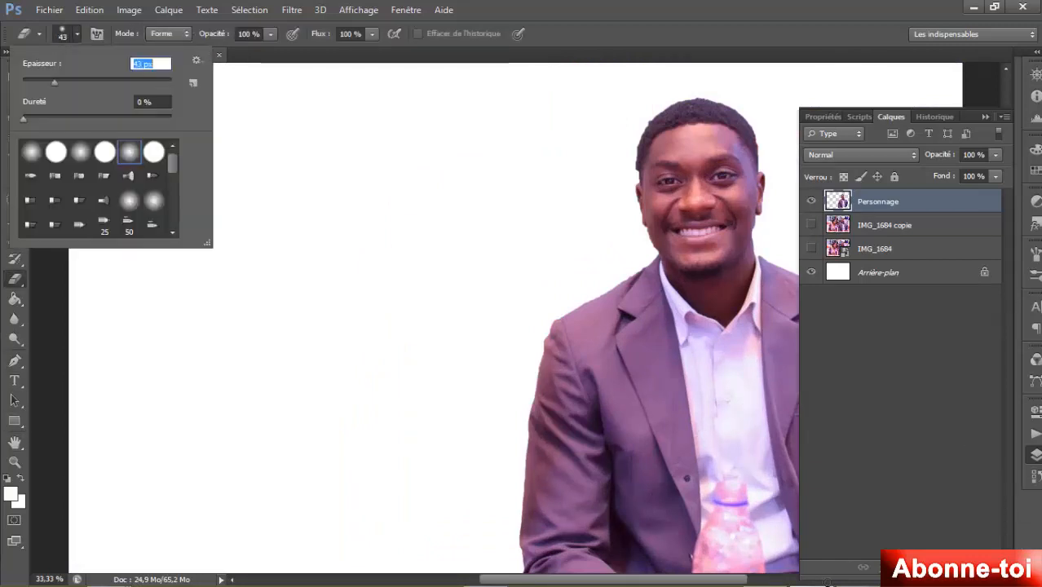
pyautogui.press('Return')
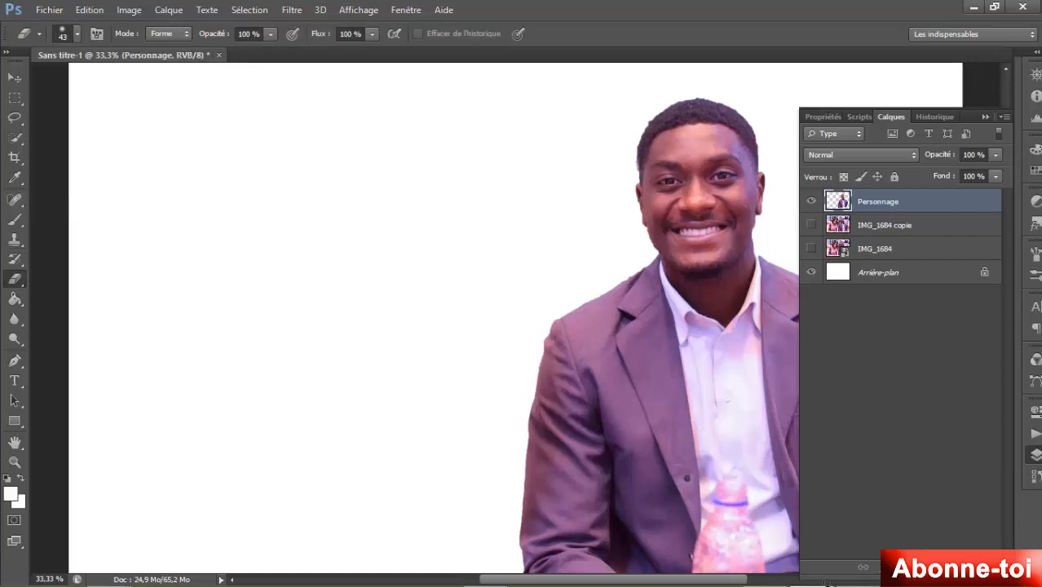
pyautogui.press('Return')
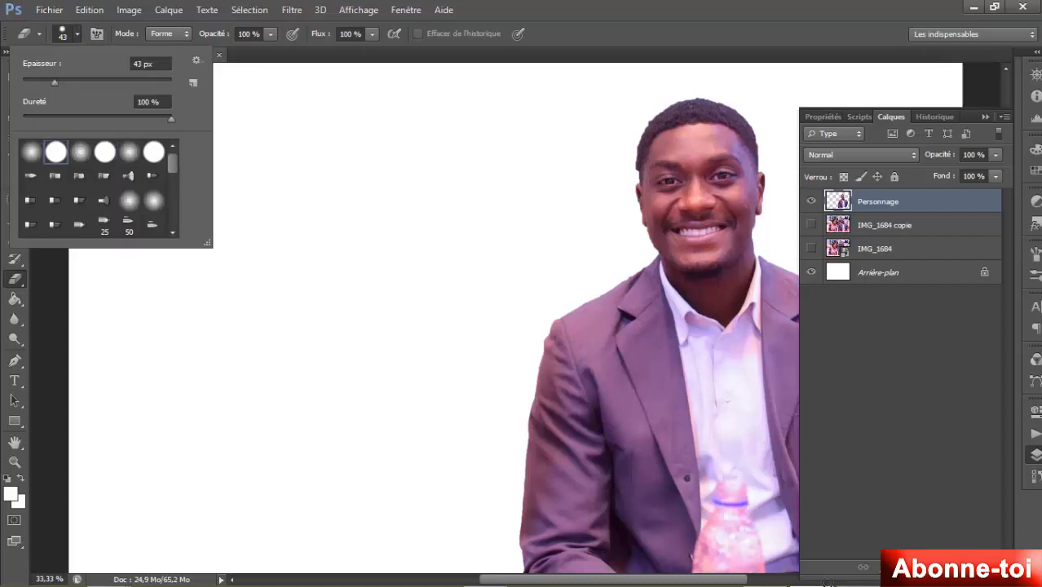
pyautogui.press('Return')
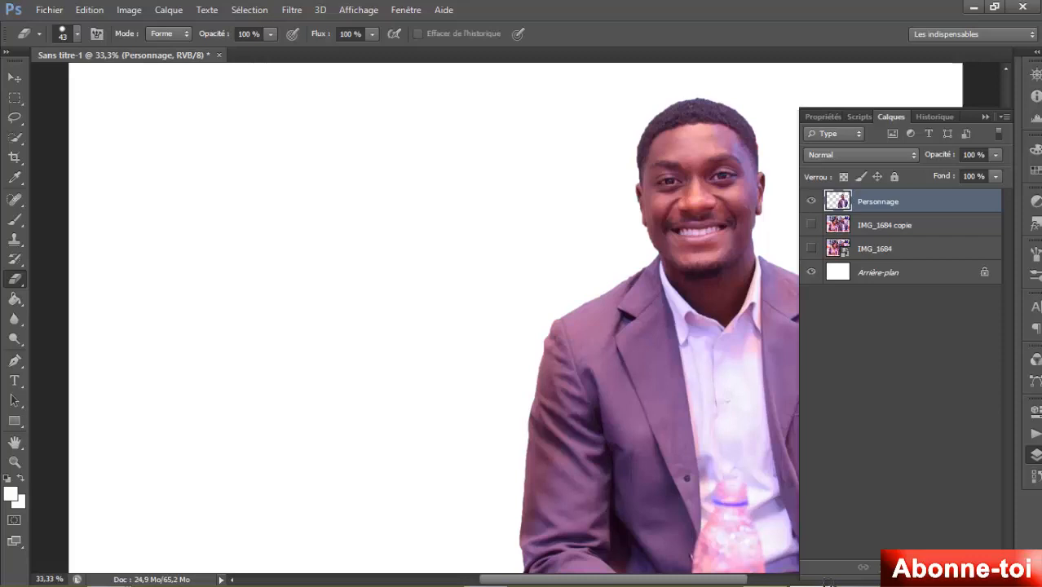
# - Move the cut-out man on the Personnage layer upward and slightly to the right on the canvas
pyautogui.doubleClick(829, 581)
pyautogui.write('20')
pyautogui.press('Return')
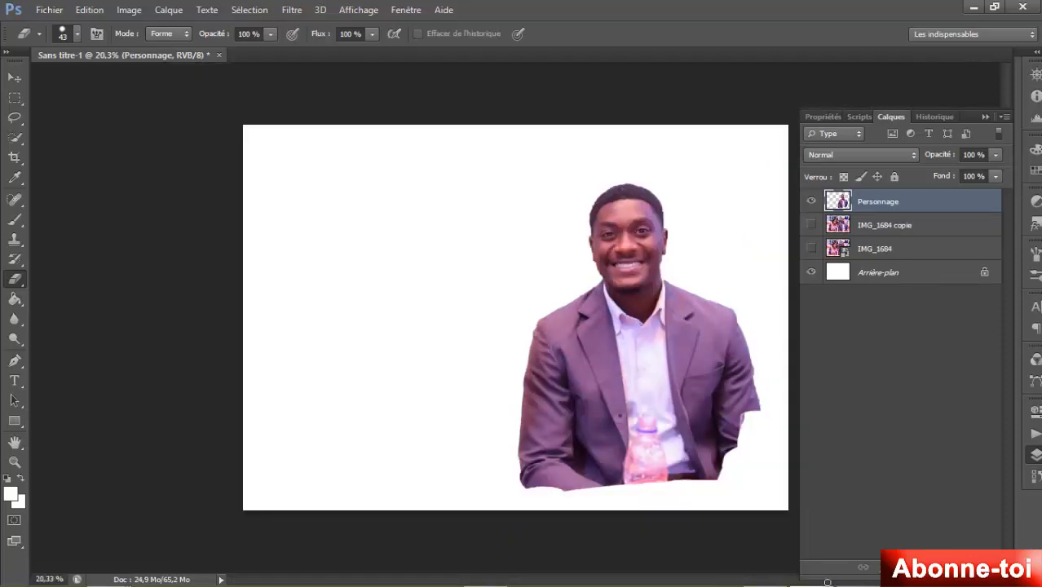
pyautogui.press('v')
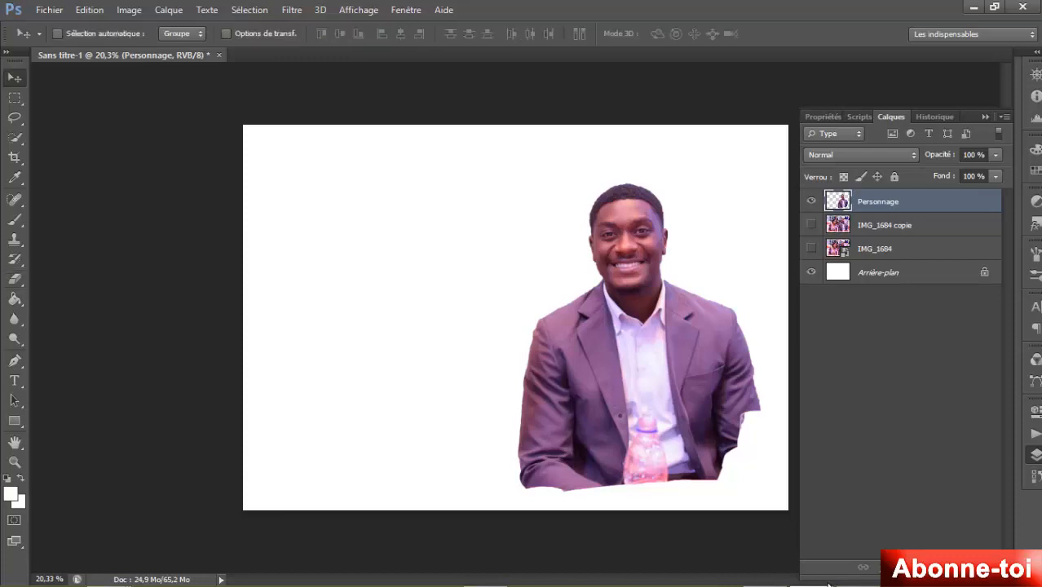
pyautogui.moveTo(641, 304); pyautogui.dragTo(652, 269)
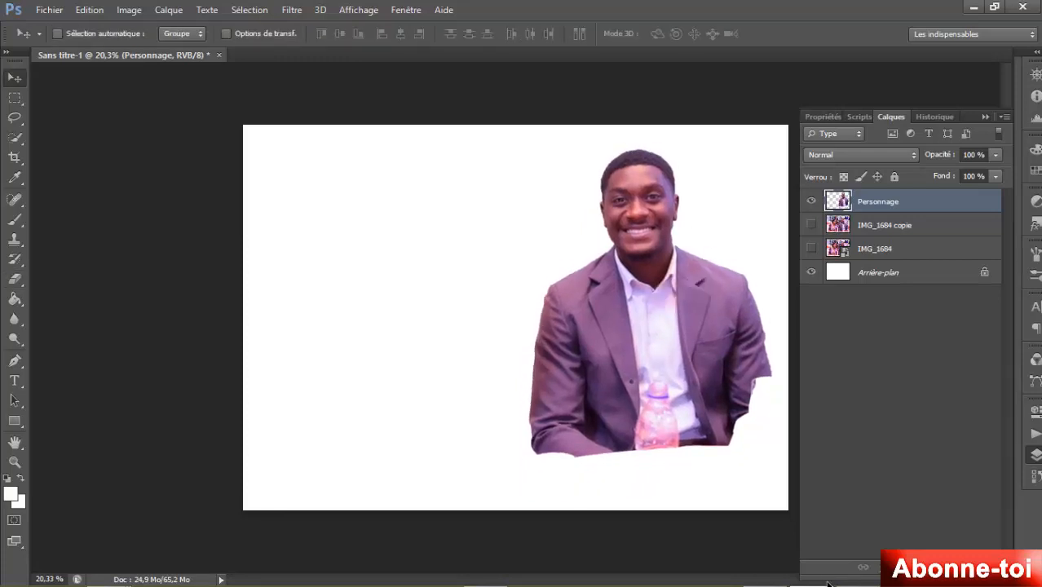
# - Crop the lower part of the canvas at the man's chest, removing the bottle, and shift him slightly right
pyautogui.press('c')
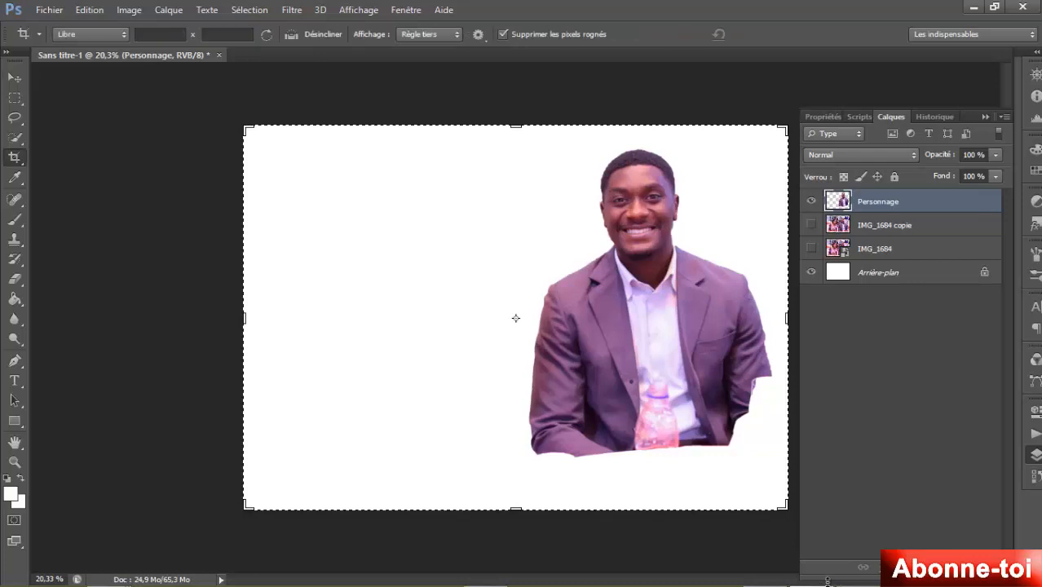
pyautogui.moveTo(516, 509); pyautogui.dragTo(522, 434)
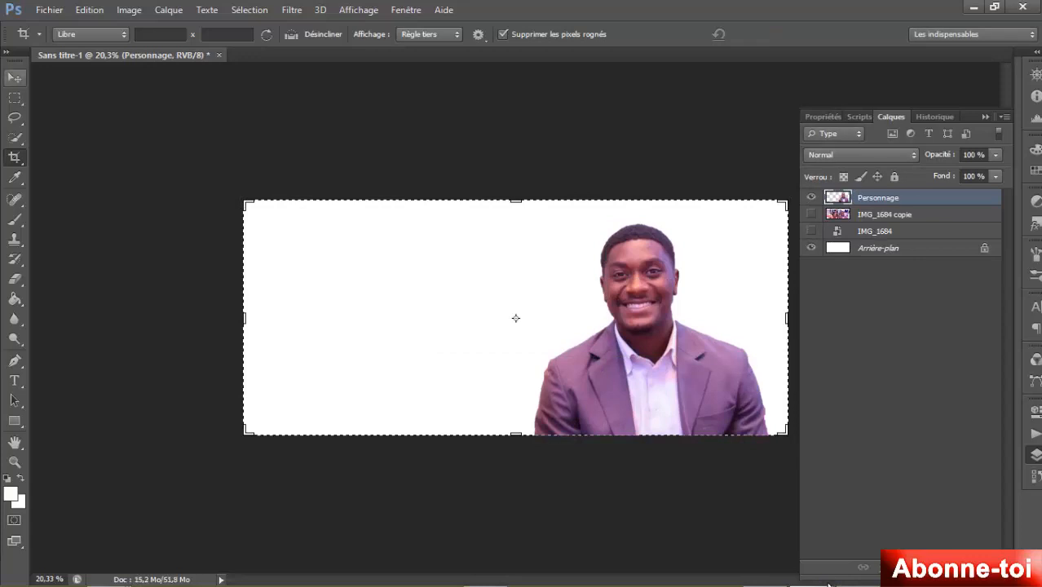
pyautogui.press('v')
pyautogui.moveTo(649, 336)
pyautogui.mouseDown()
pyautogui.moveTo(668, 337)
pyautogui.moveTo(660, 334)
pyautogui.mouseUp()
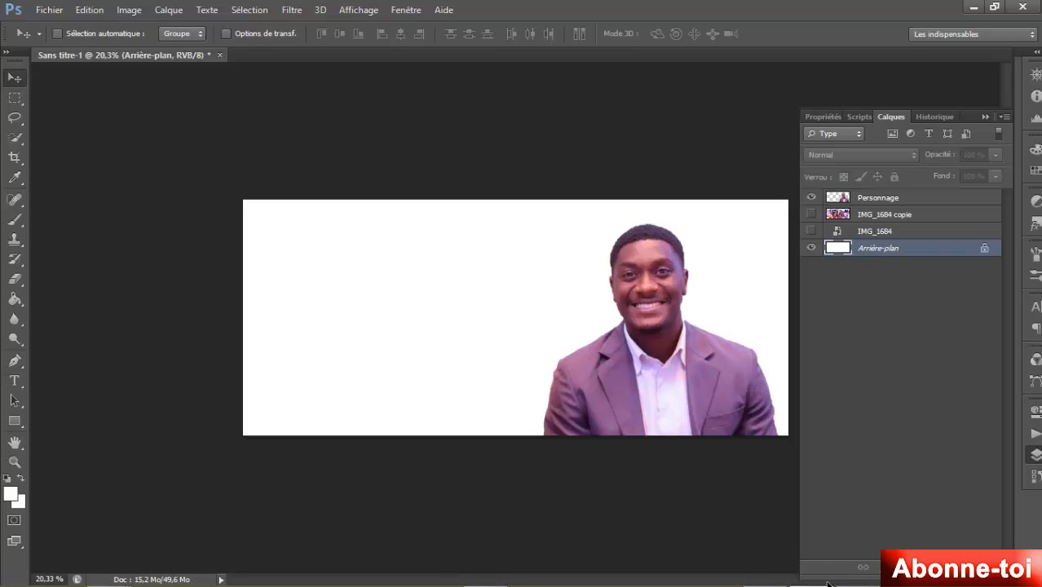
# - Draw a rectangle shape of about 3543 × 1532 px over the whole canvas, directly beneath the Personnage layer
pyautogui.press('u')
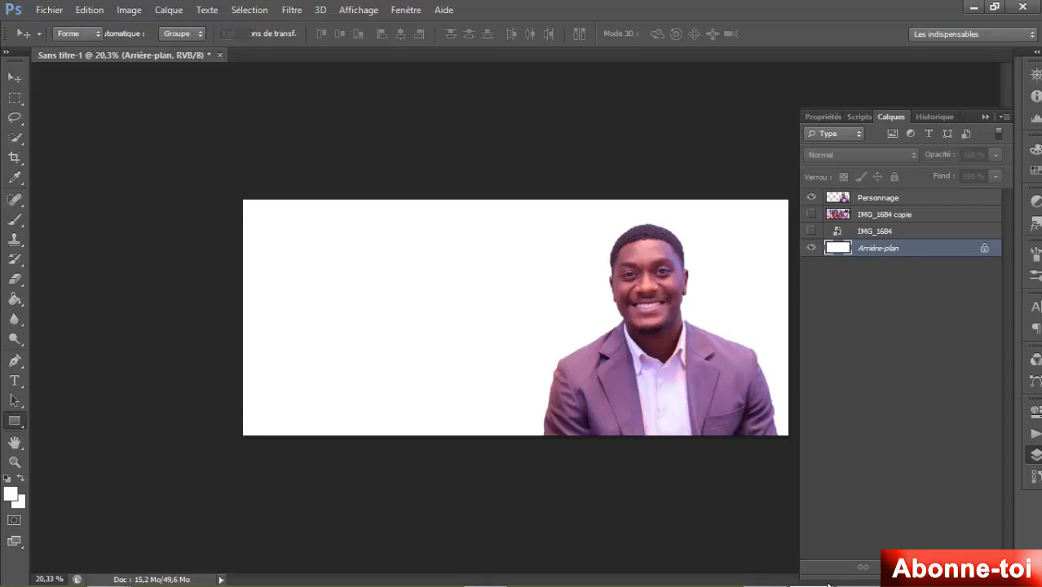
pyautogui.click(878, 197)
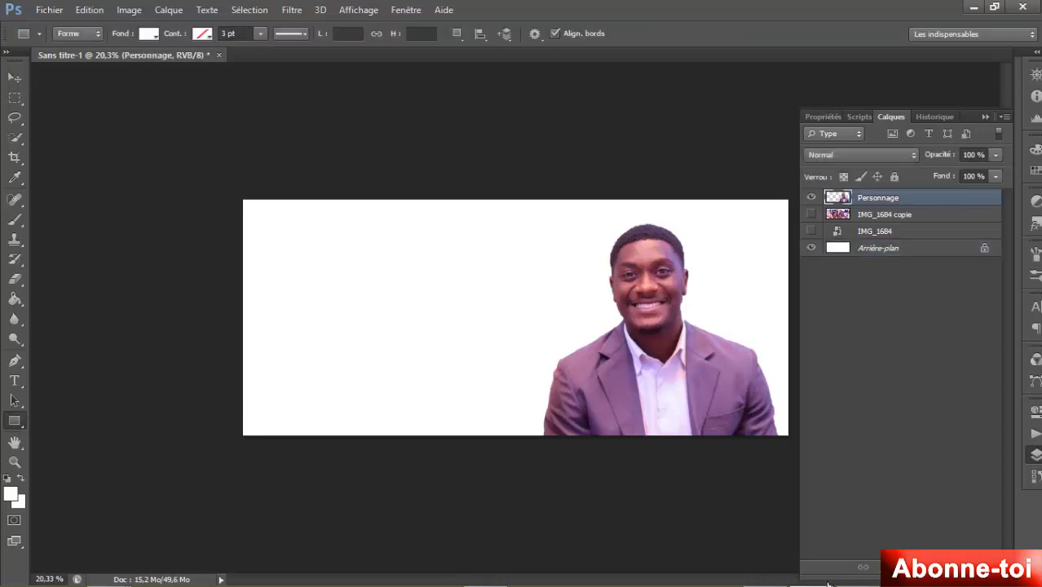
pyautogui.hotkey('alt', '[')
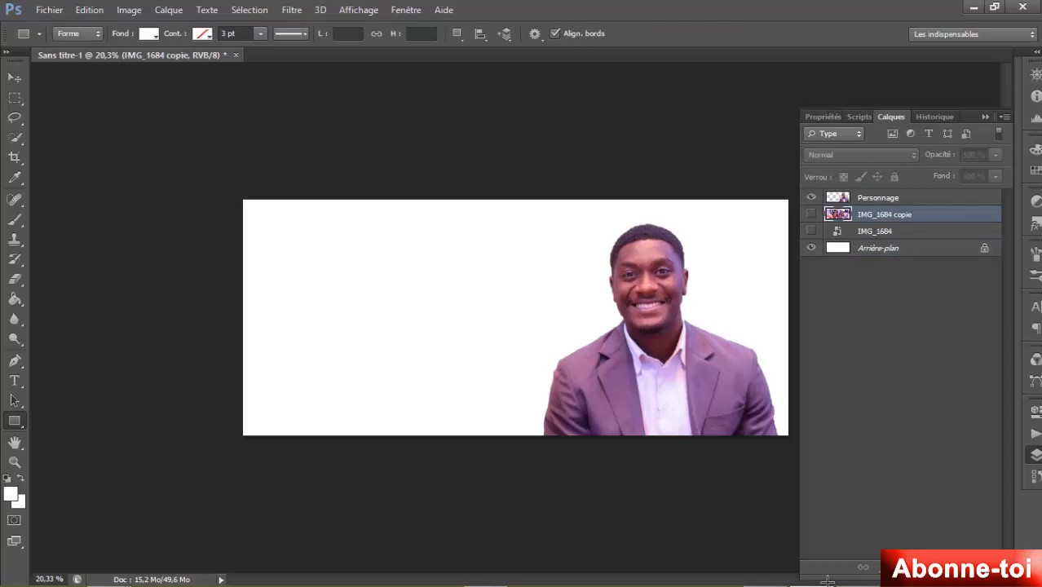
pyautogui.moveTo(242, 199); pyautogui.dragTo(789, 437)
# - Change the background rectangle's fill colour to light grey bebbbb
pyautogui.doubleClick(838, 221)
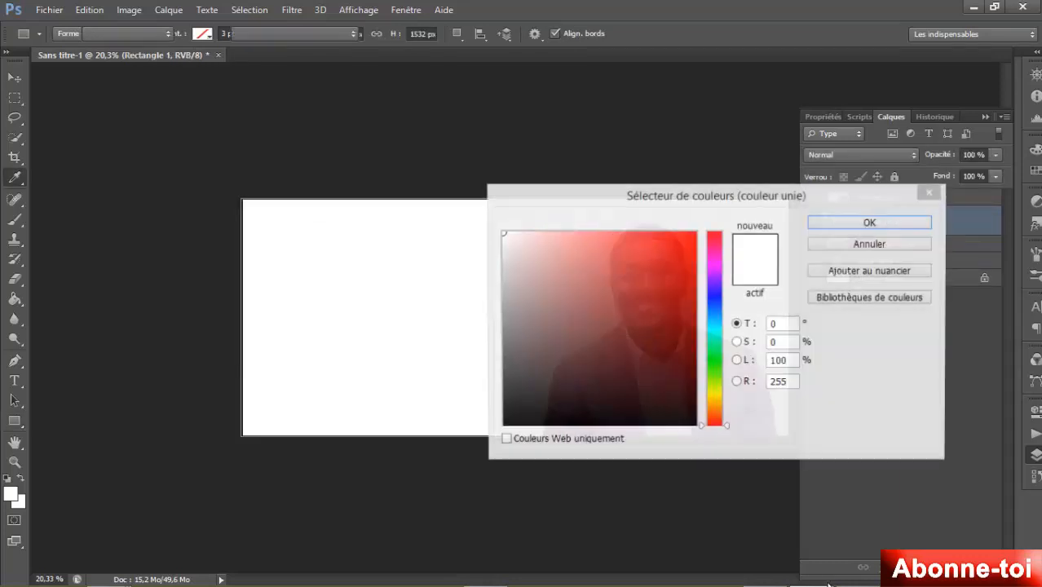
pyautogui.click(504, 324)
pyautogui.moveTo(505, 324); pyautogui.dragTo(504, 278)
pyautogui.moveTo(716, 196); pyautogui.dragTo(505, 215)
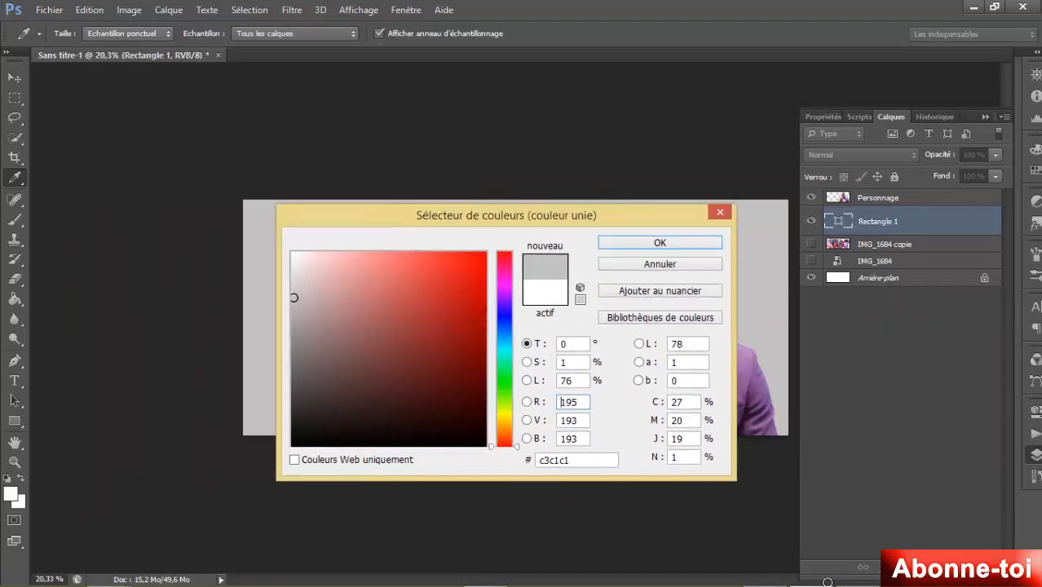
pyautogui.moveTo(294, 297); pyautogui.dragTo(294, 302)
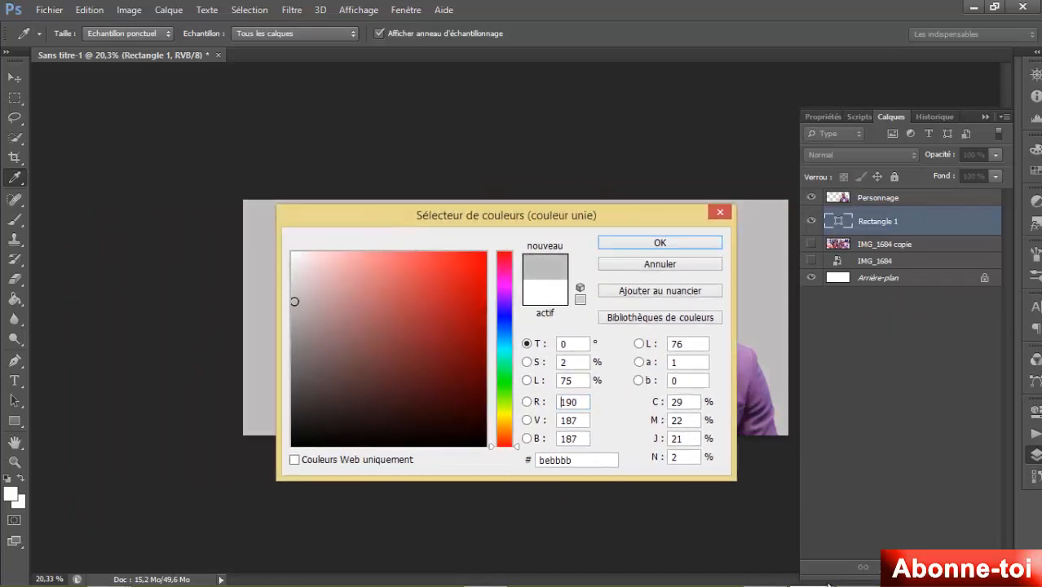
pyautogui.press('Return')
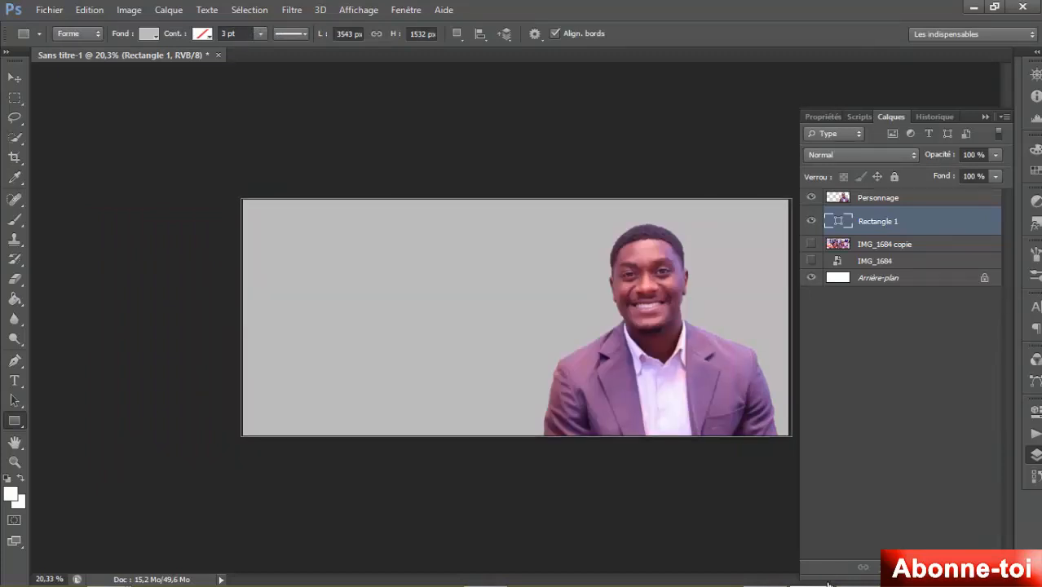
# - Add a gradient overlay to the background rectangle running from grey 7b7b7b to white
pyautogui.doubleClick(936, 221)
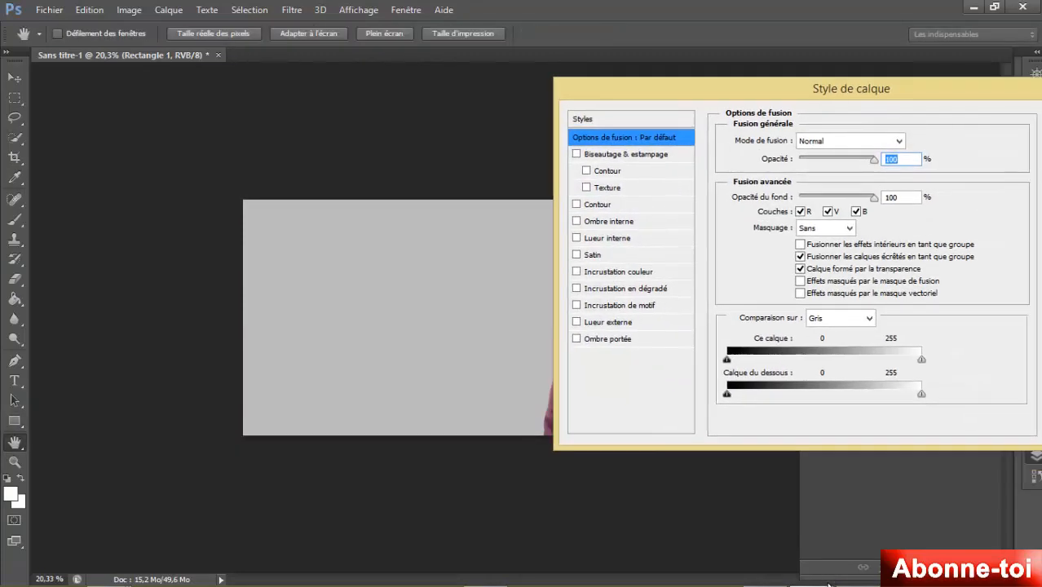
pyautogui.click(625, 288)
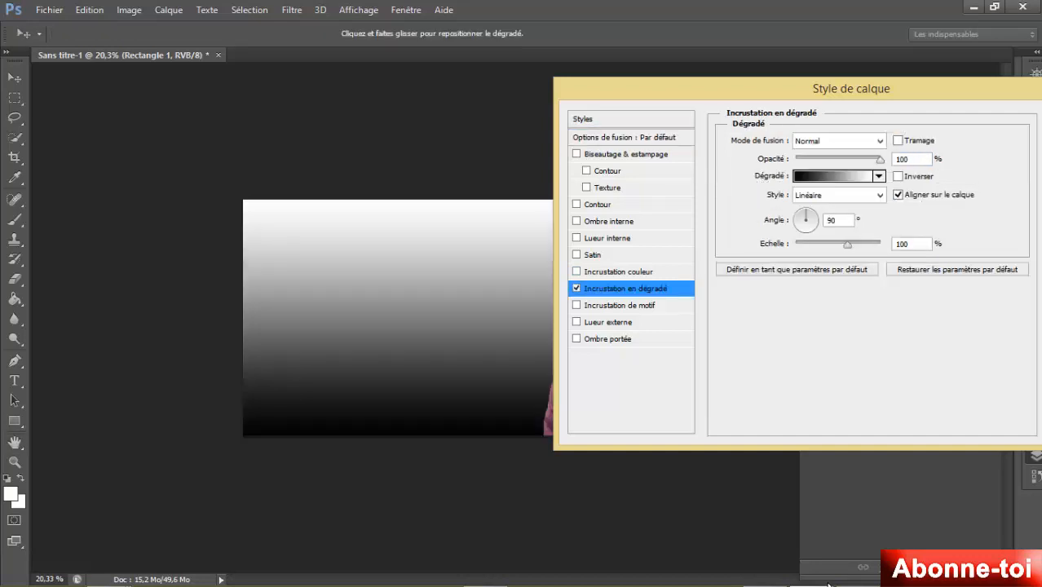
pyautogui.moveTo(851, 88); pyautogui.dragTo(814, 88)
pyautogui.click(798, 176)
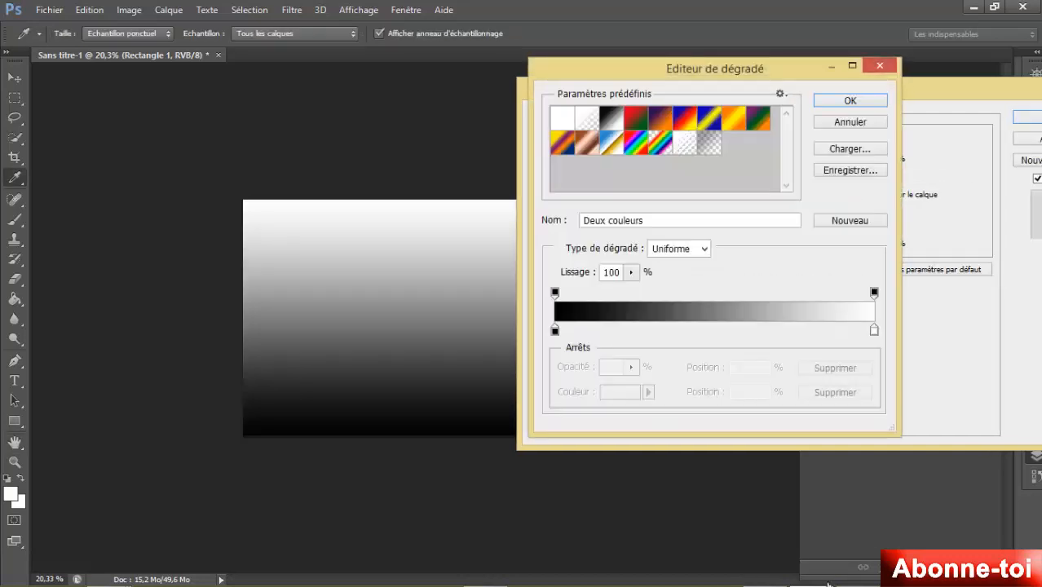
pyautogui.click(554, 330)
pyautogui.click(616, 391)
pyautogui.click(293, 352)
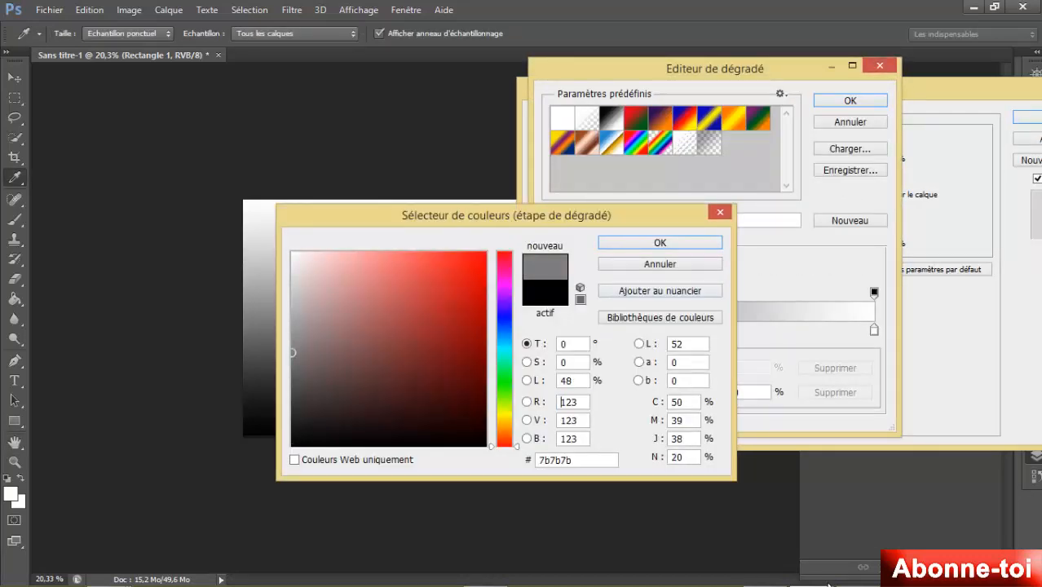
pyautogui.click(659, 242)
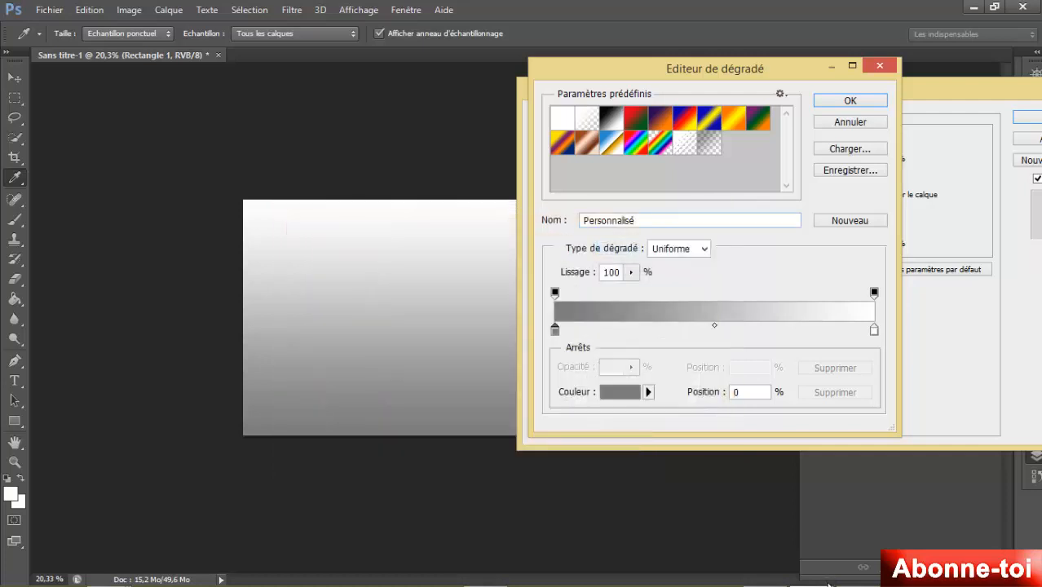
pyautogui.click(874, 329)
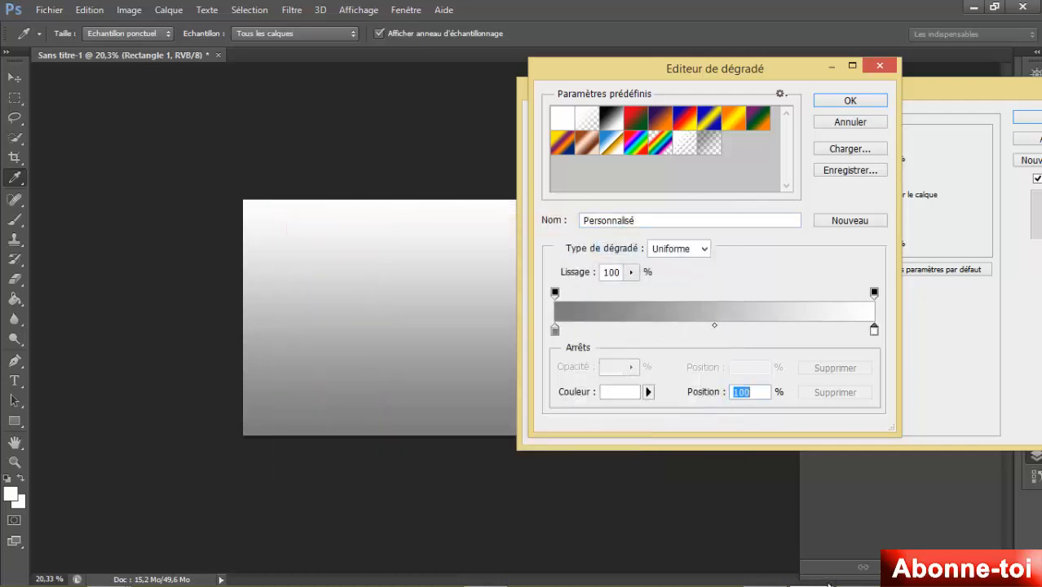
pyautogui.press('Return')
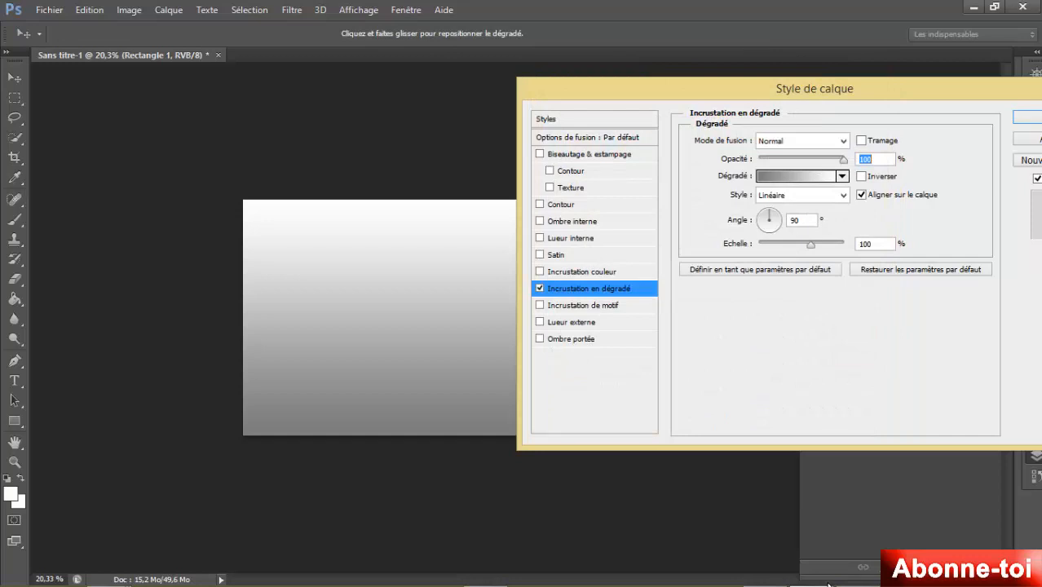
# - Make the rectangle's gradient overlay radial and reversed, with a scale of 150 %
pyautogui.moveTo(810, 244); pyautogui.dragTo(821, 244)
pyautogui.click(842, 195)
pyautogui.click(782, 221)
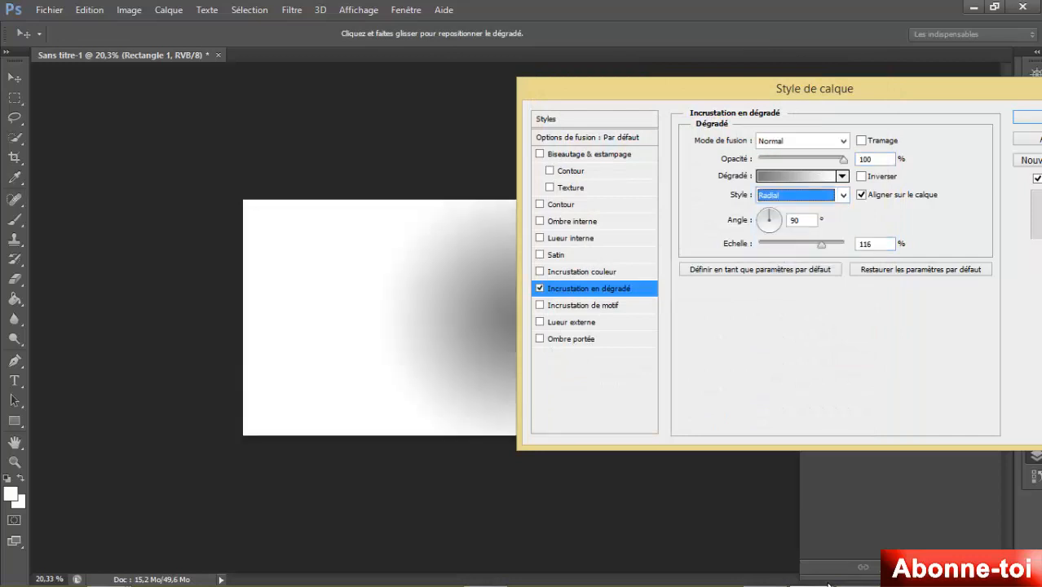
pyautogui.click(861, 176)
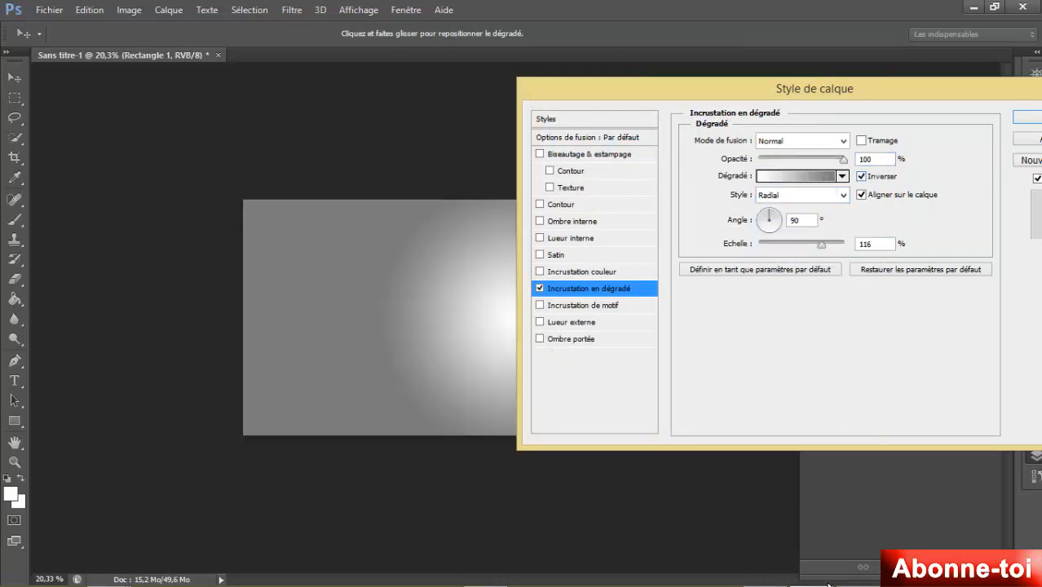
pyautogui.moveTo(774, 88); pyautogui.dragTo(874, 93)
pyautogui.moveTo(921, 249); pyautogui.dragTo(943, 250)
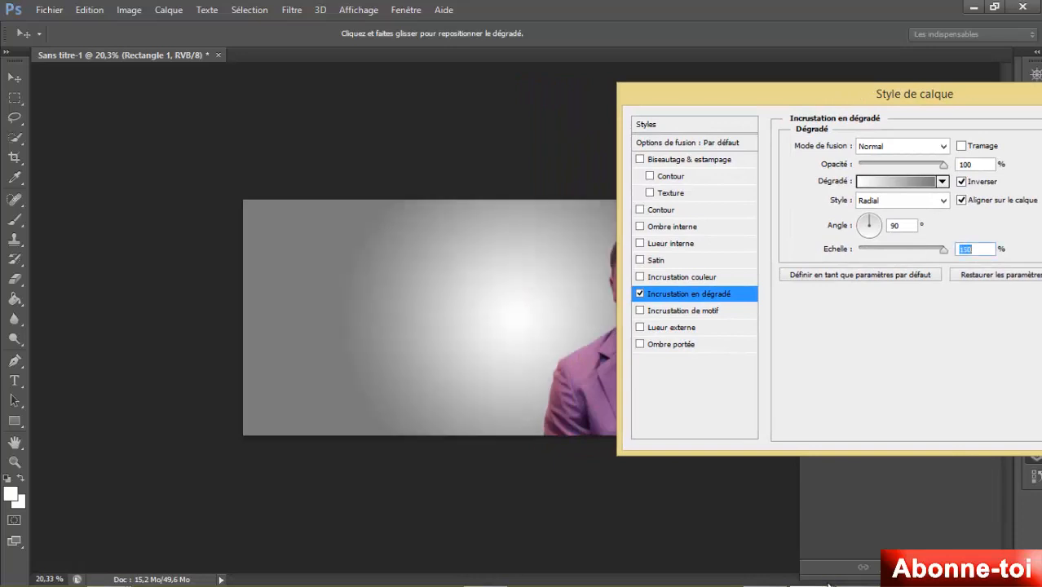
pyautogui.moveTo(856, 94); pyautogui.dragTo(876, 65)
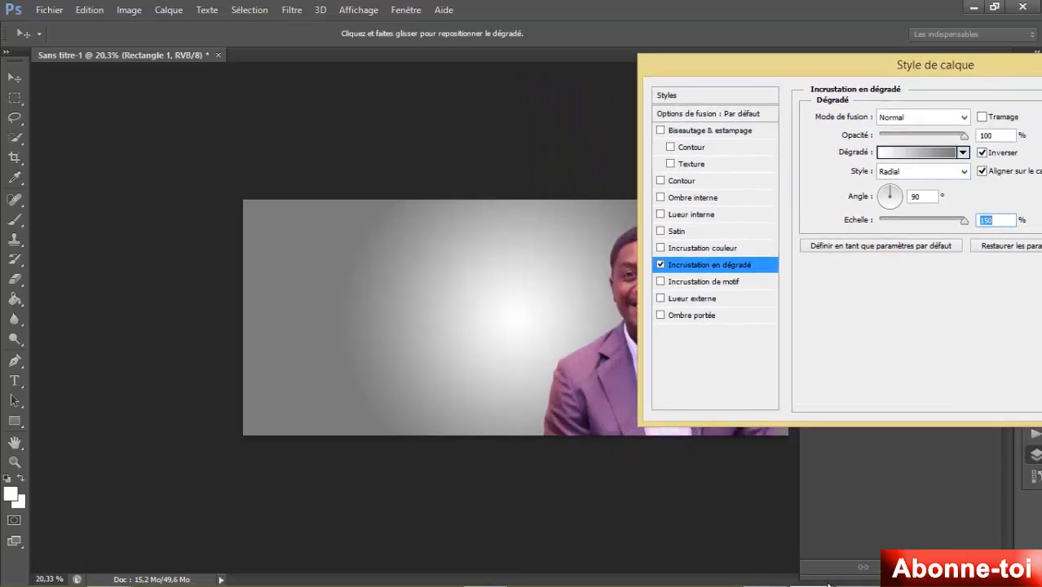
# - Lower the gradient overlay's opacity to 62 % and apply the layer style
pyautogui.click(996, 135)
pyautogui.write('68')
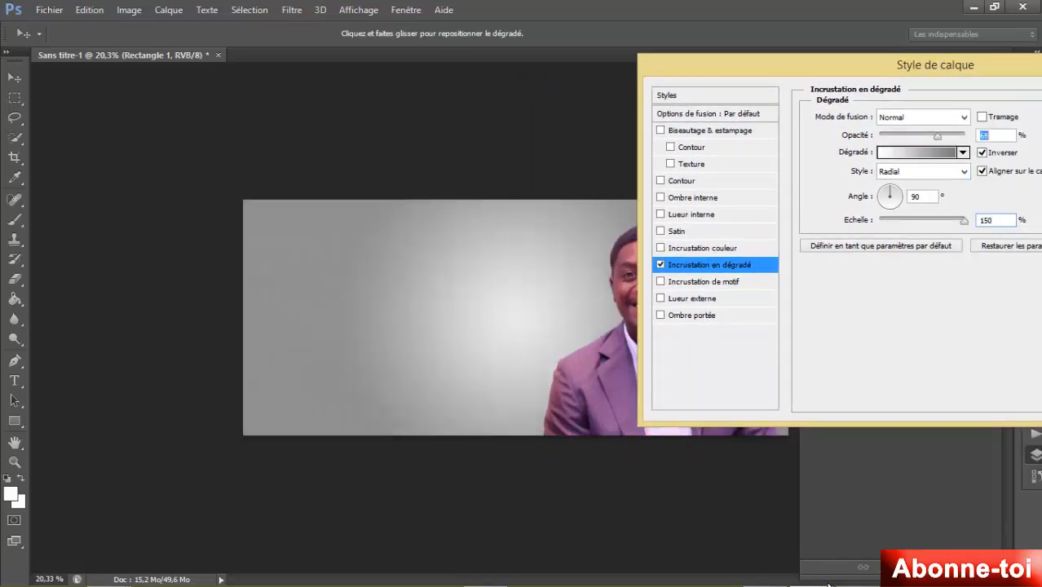
pyautogui.press('Down')
pyautogui.press('Down')
pyautogui.press('Down')
pyautogui.press('Down')
pyautogui.press('Down')
pyautogui.press('Down')
pyautogui.moveTo(897, 65); pyautogui.dragTo(741, 72)
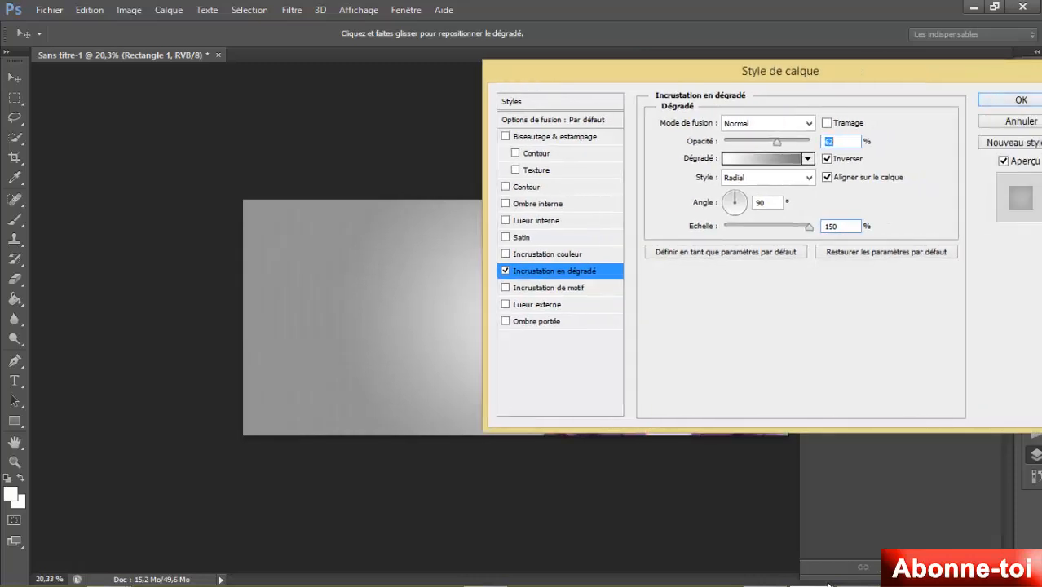
pyautogui.press('Return')
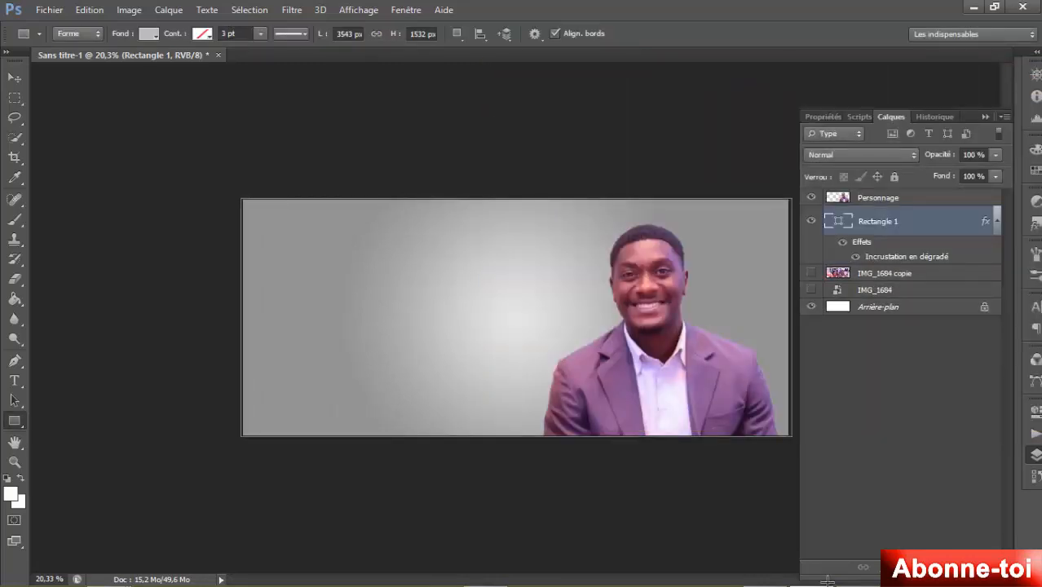
# - Apply the automatic tone correction to the Personnage layer
pyautogui.press('v')
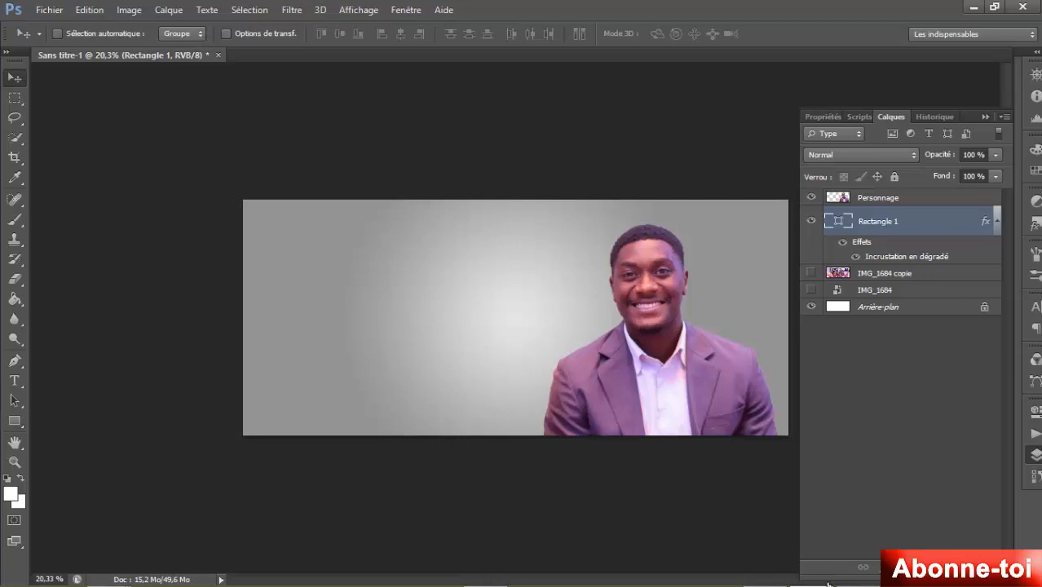
pyautogui.hotkey('alt', ']')
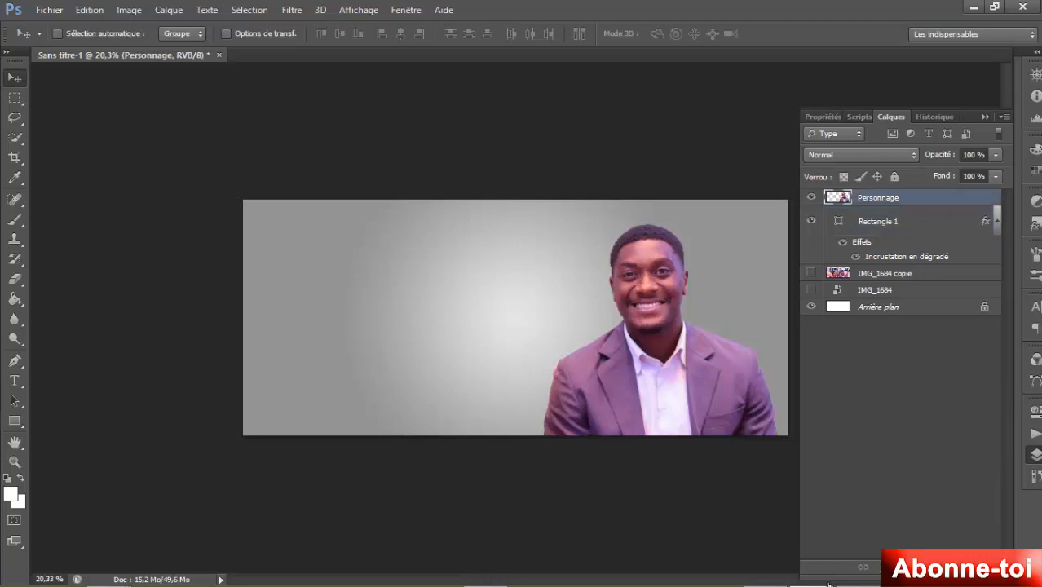
pyautogui.hotkey('alt', 'i')
pyautogui.press('Down')
pyautogui.press('Down')
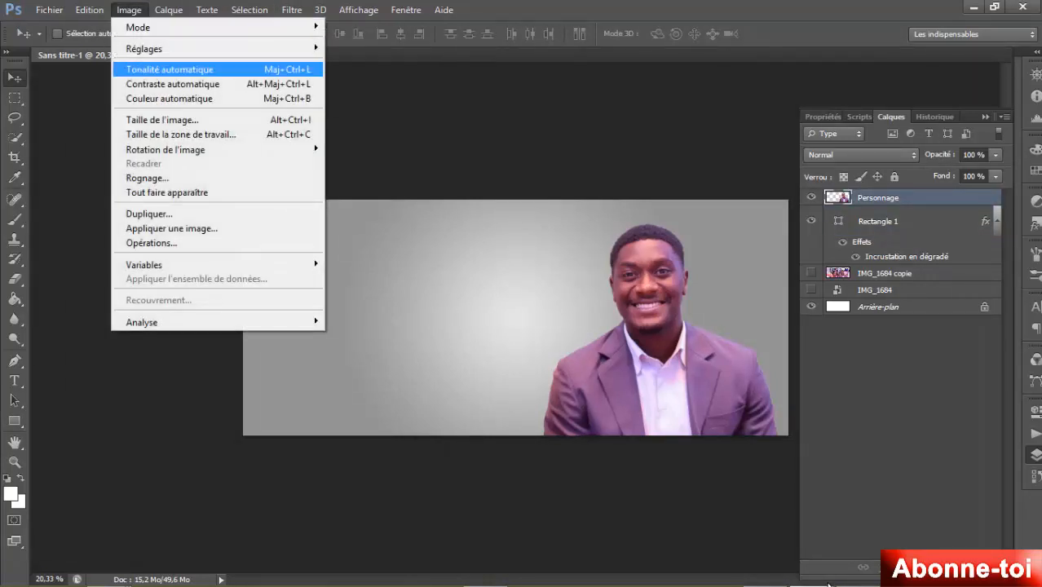
pyautogui.press('Return')
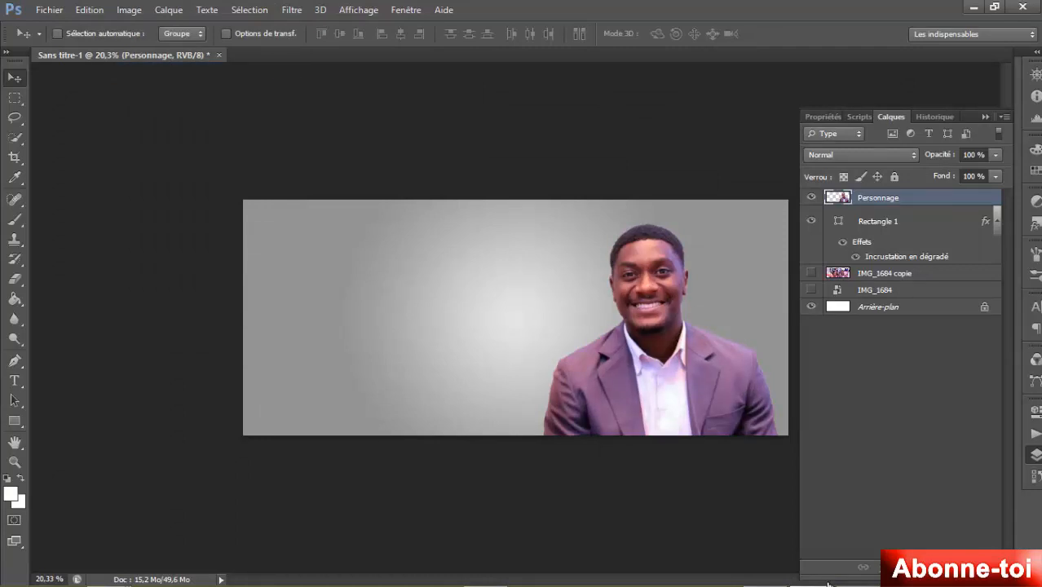
# - Add an outer glow to the Personnage layer and change its colour to white
pyautogui.doubleClick(937, 197)
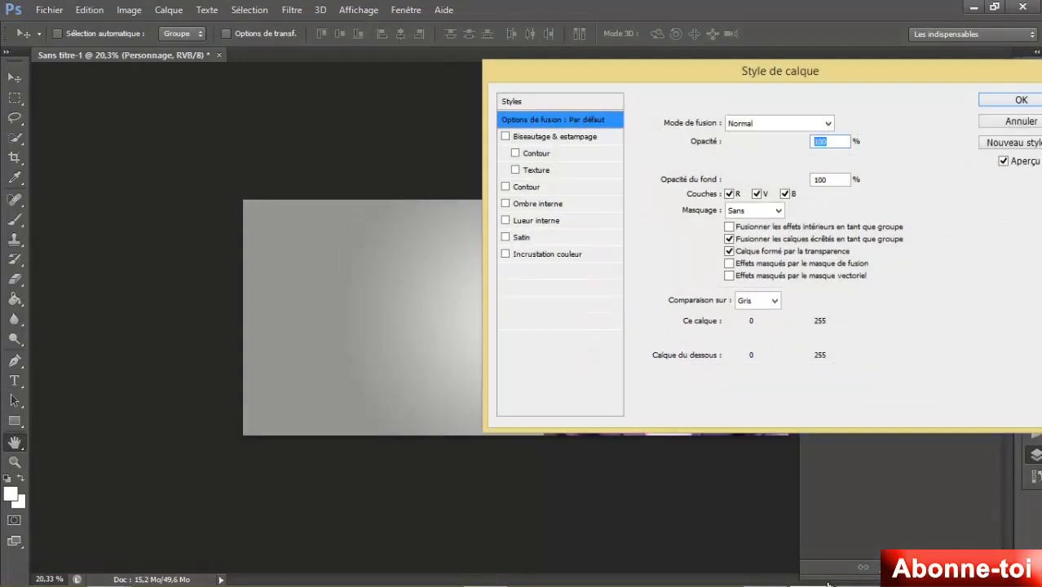
pyautogui.moveTo(779, 68); pyautogui.dragTo(344, 50)
pyautogui.click(100, 284)
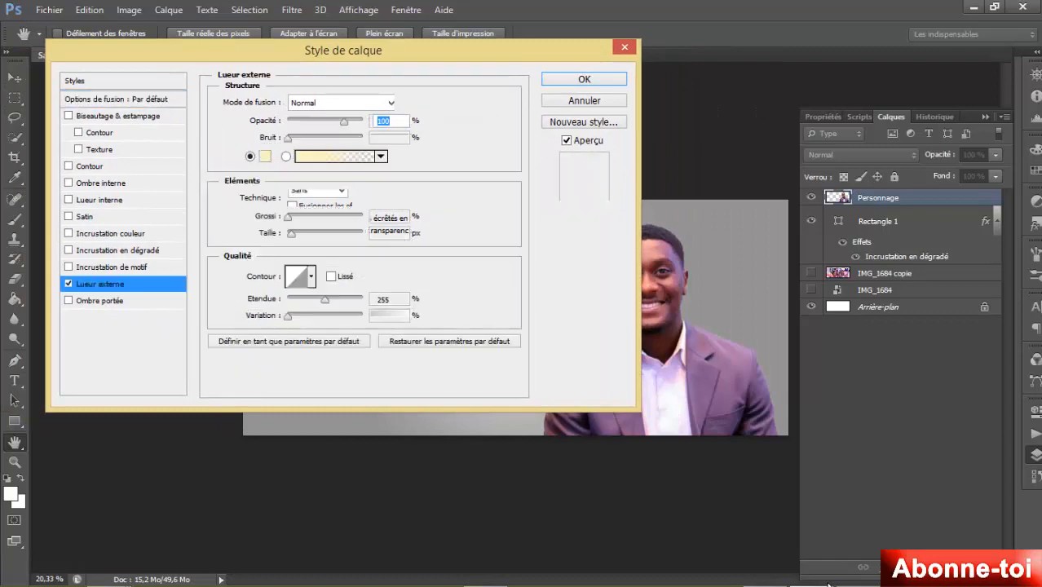
pyautogui.click(265, 157)
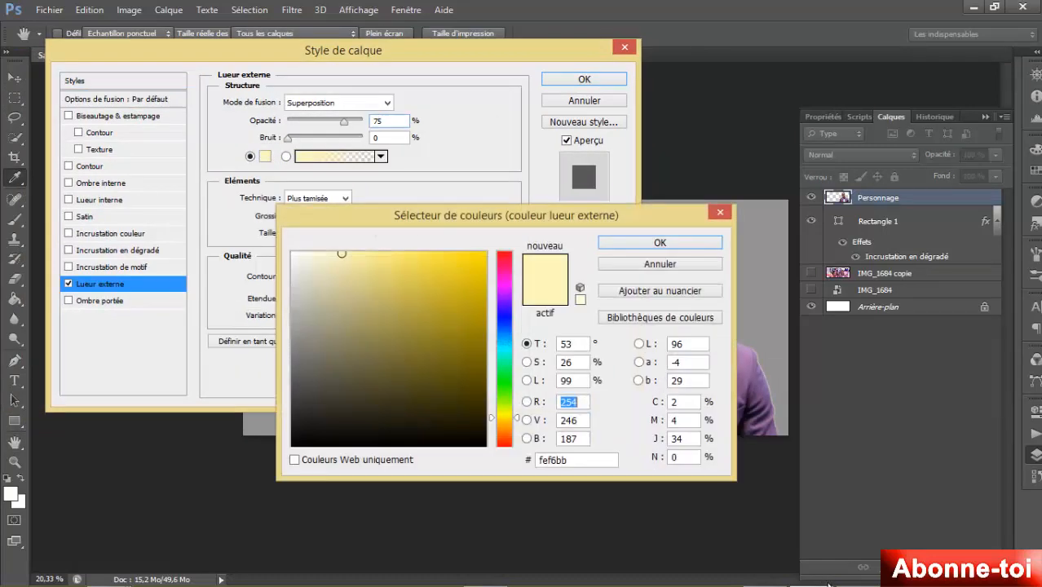
pyautogui.moveTo(312, 262); pyautogui.dragTo(291, 251)
pyautogui.click(660, 242)
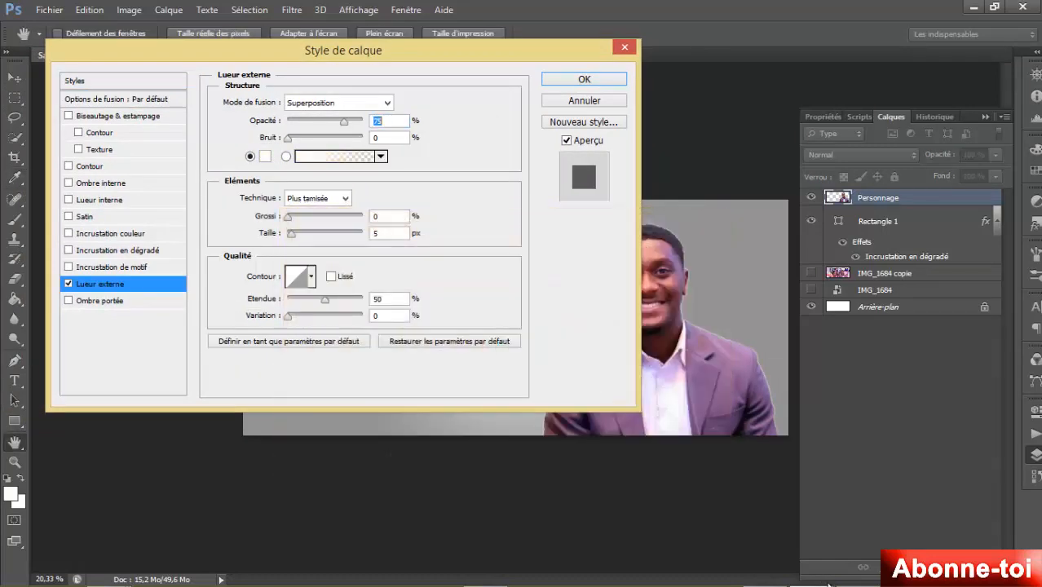
# - Raise the outer glow's opacity and greatly increase its size so a wide halo surrounds the man, and apply the style
pyautogui.moveTo(344, 121); pyautogui.dragTo(355, 121)
pyautogui.moveTo(291, 234); pyautogui.dragTo(363, 234)
pyautogui.moveTo(244, 50); pyautogui.dragTo(65, 70)
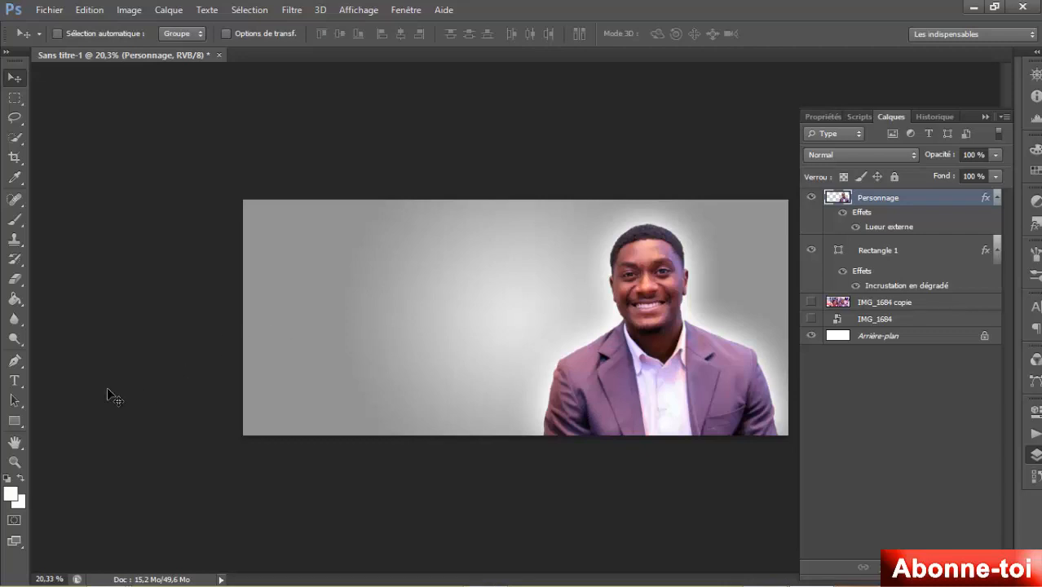
# - Add a white one-word text in French Script MT to the empty area beside the man and set its size to 72 pt
pyautogui.click(18, 381)
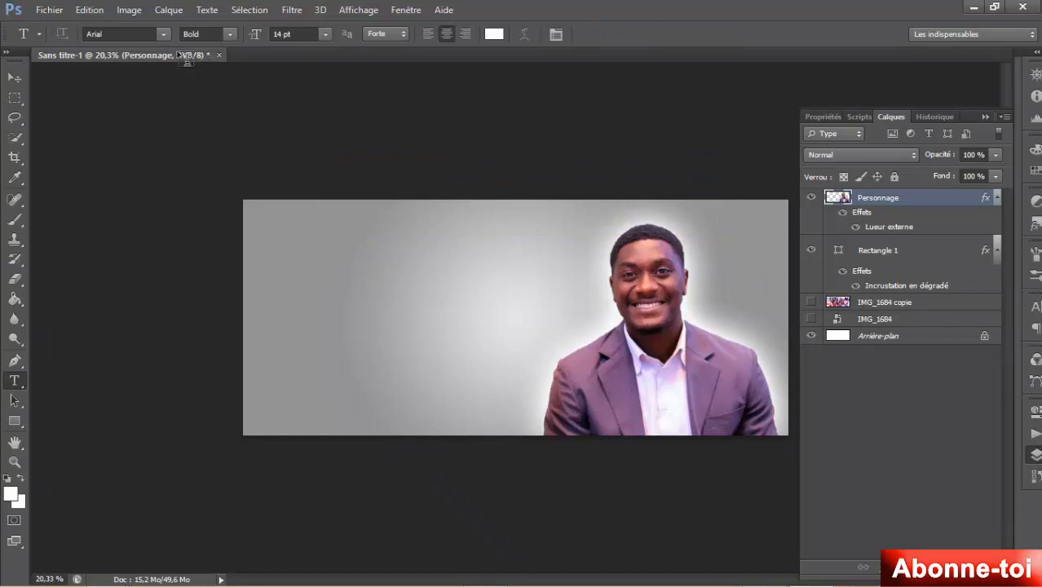
pyautogui.click(157, 37)
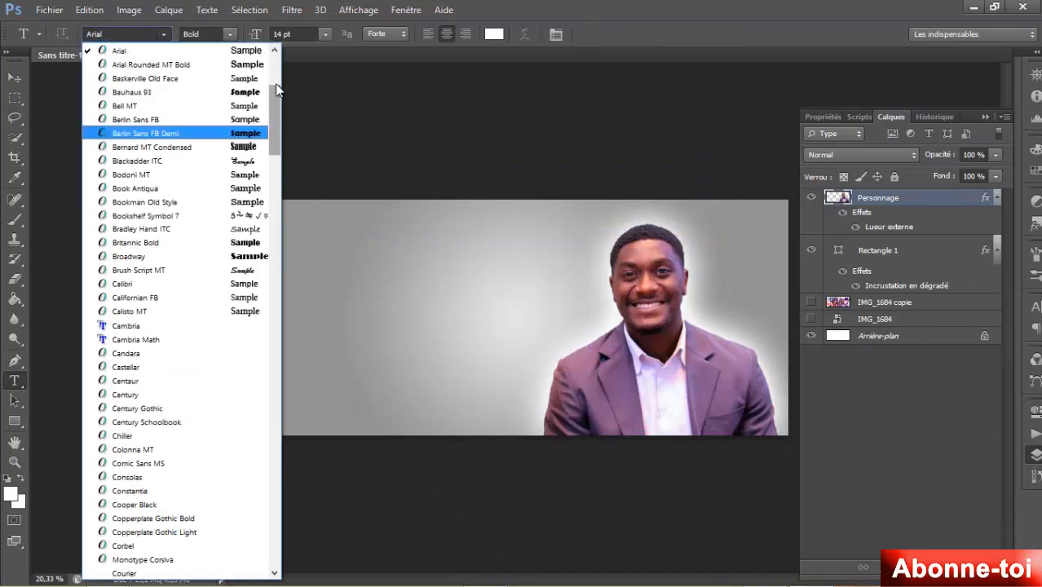
pyautogui.moveTo(274, 114); pyautogui.dragTo(276, 192)
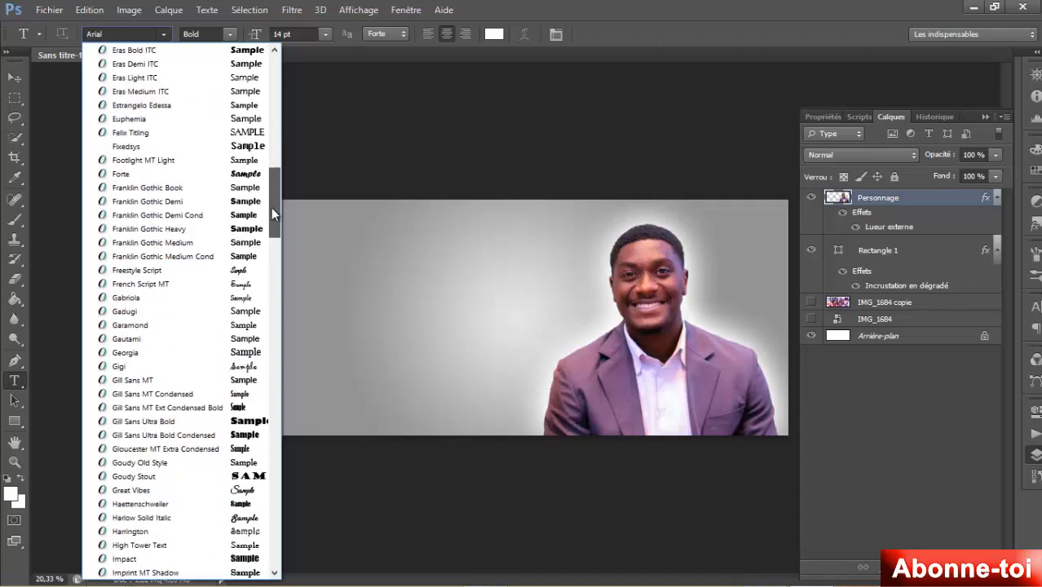
pyautogui.click(240, 283)
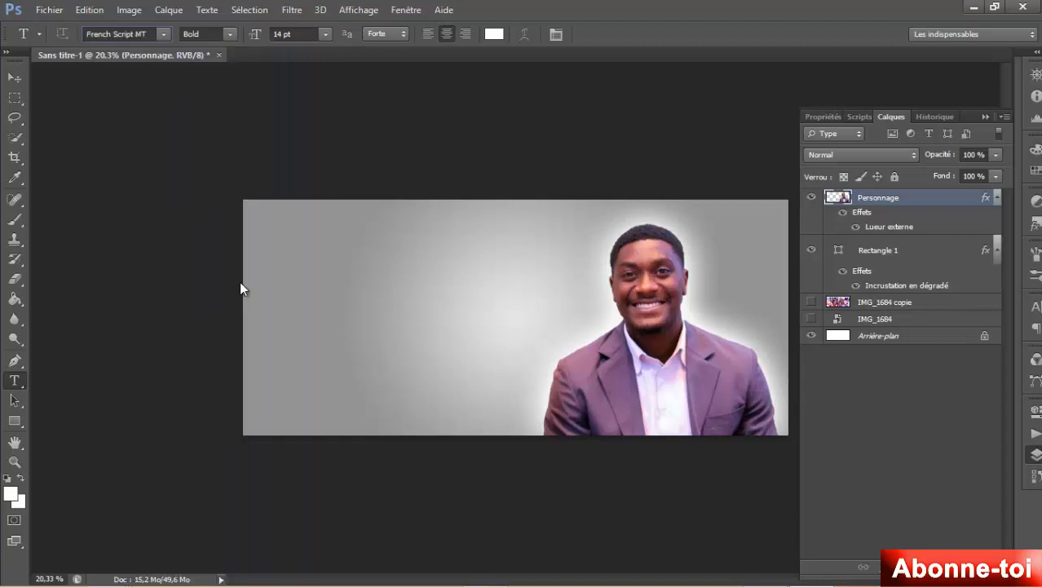
pyautogui.click(353, 260)
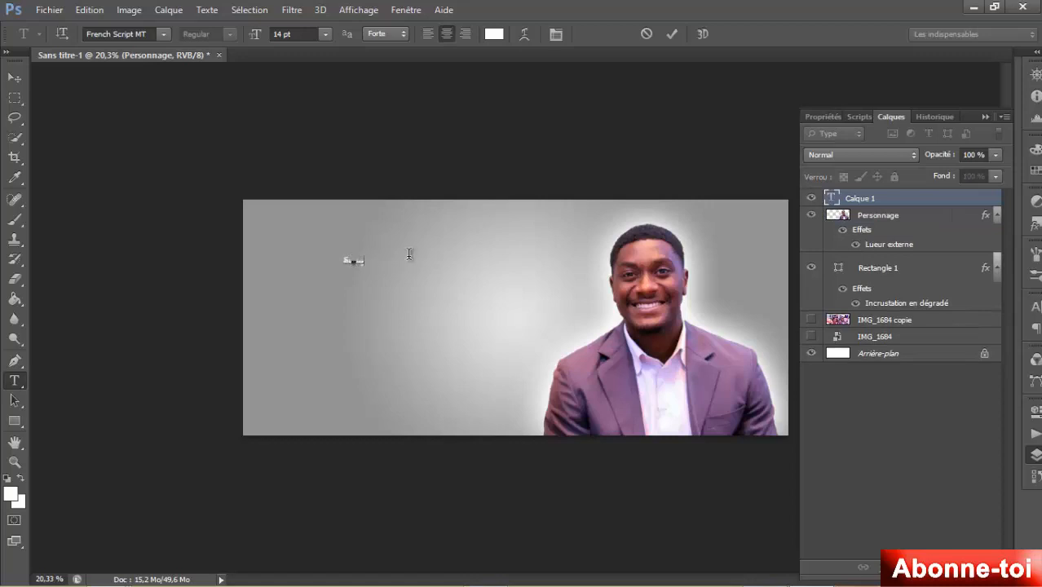
pyautogui.hotkey('ctrl', 'a')
pyautogui.click(325, 34)
pyautogui.click(315, 293)
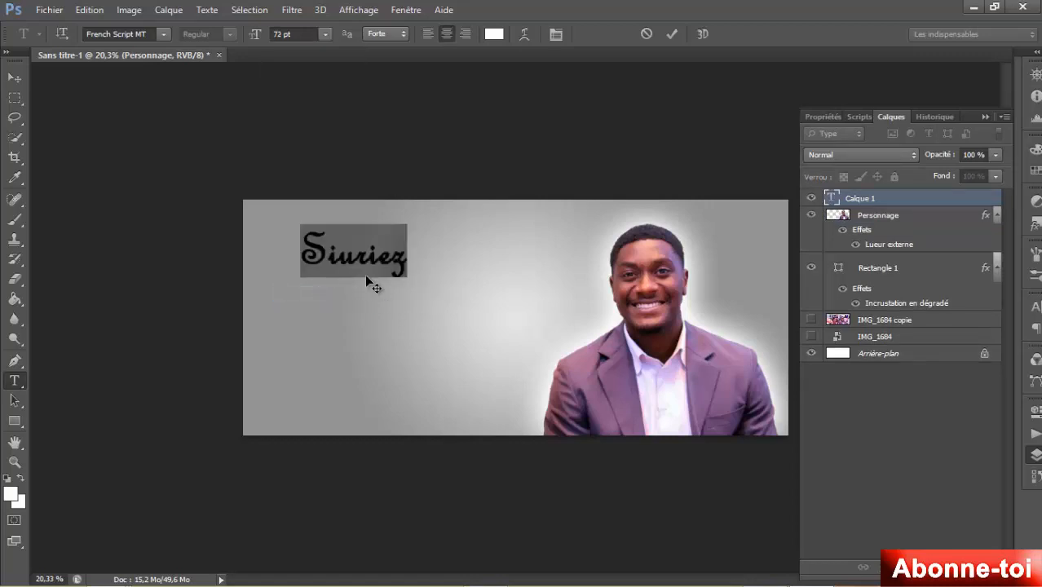
# - Correct the second letter of the text so that it reads "Souriez"
pyautogui.click(358, 276)
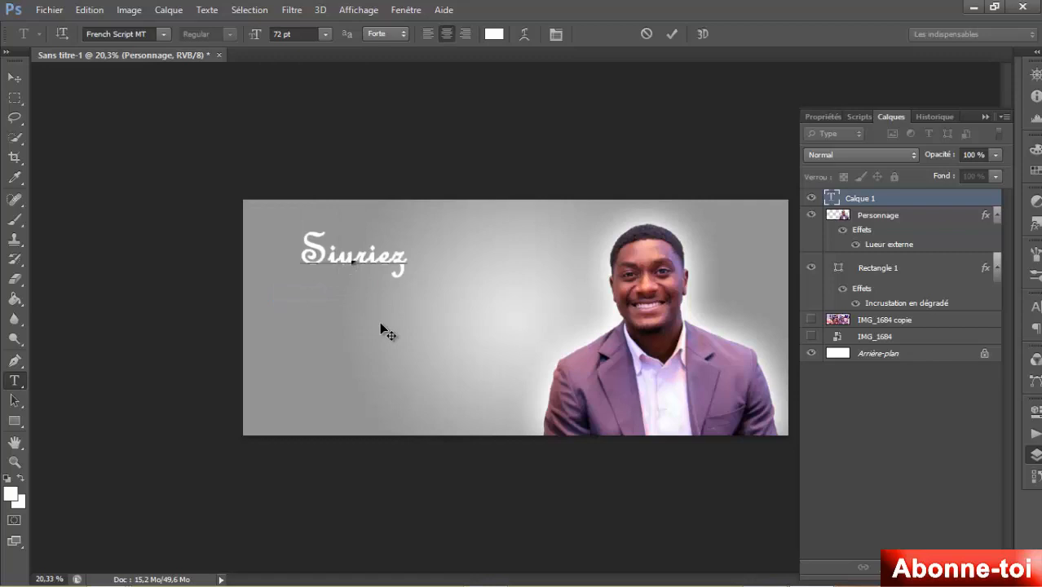
pyautogui.press('Return')
pyautogui.press('BackSpace')
pyautogui.press('BackSpace')
pyautogui.write('o')
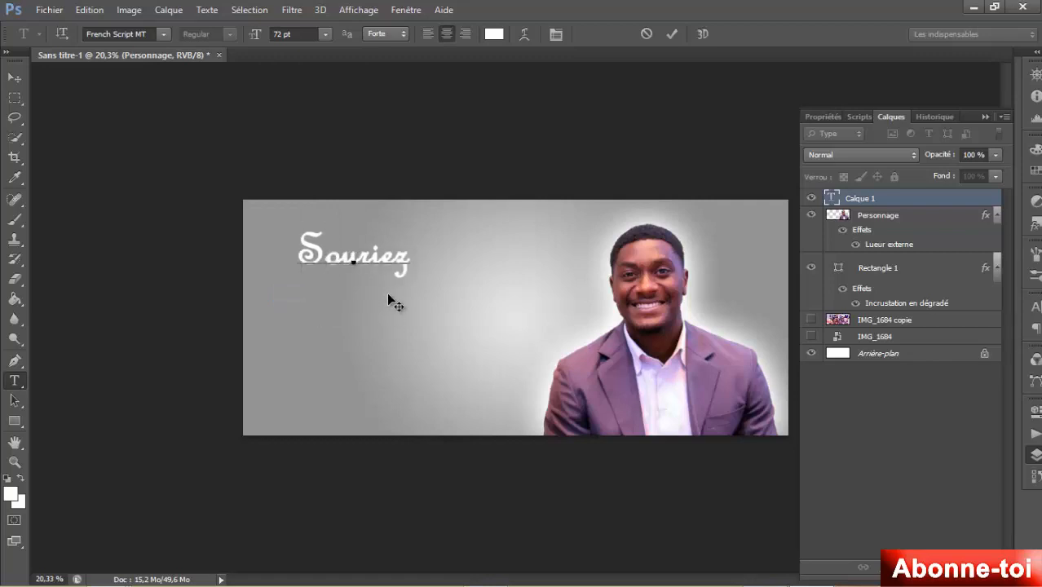
# - Set the whole word "Souriez" in all capitals
pyautogui.hotkey('ctrl', 'a')
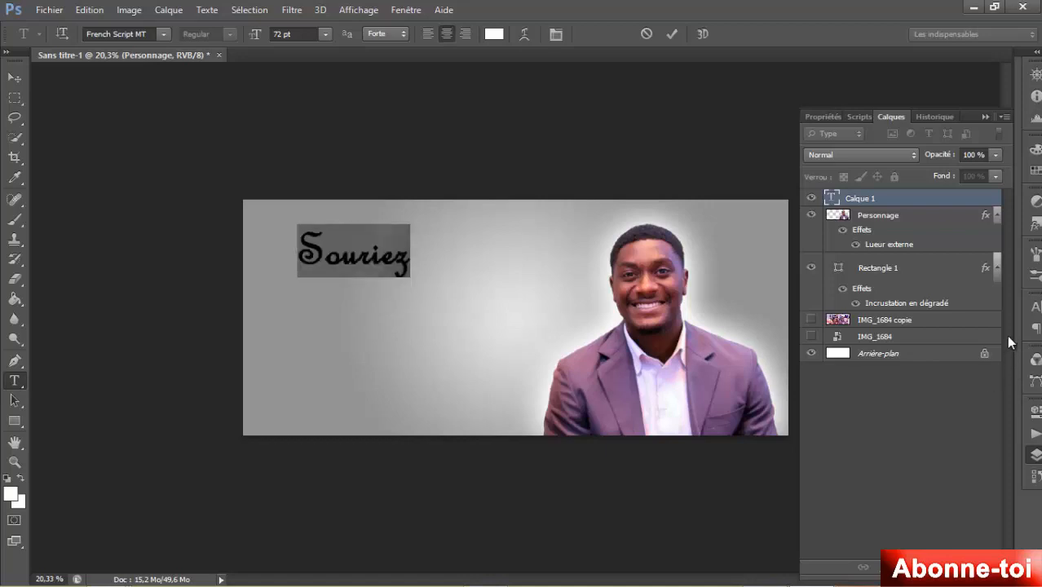
pyautogui.click(1036, 306)
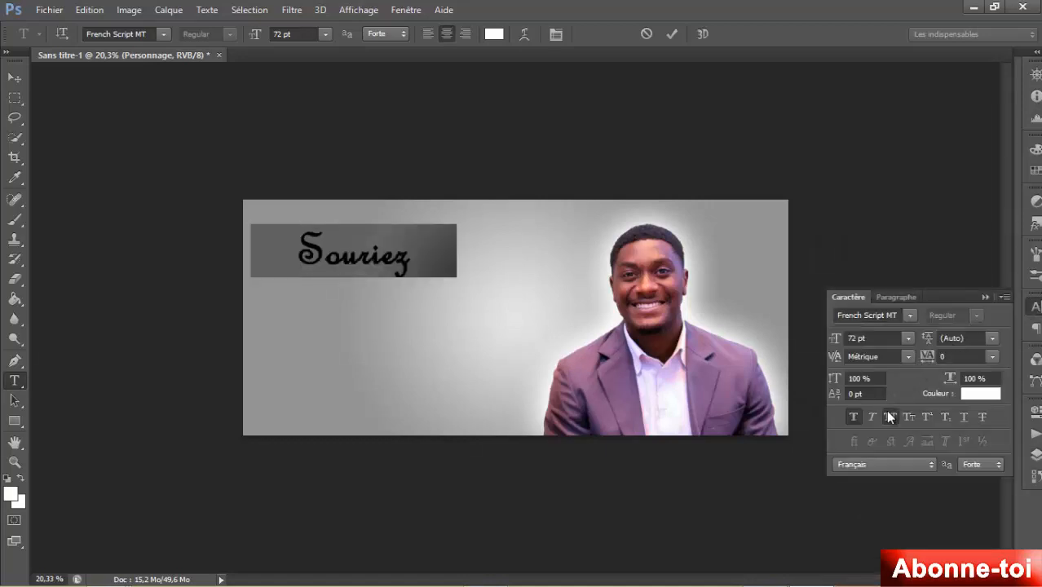
pyautogui.click(889, 417)
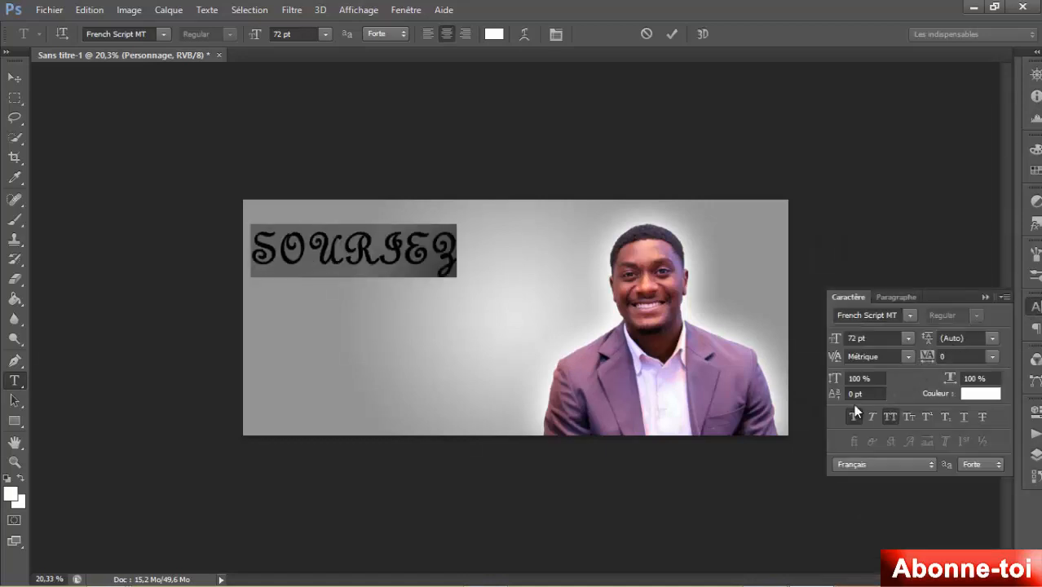
# - Try the Parchment font on the SOURIEZ text
pyautogui.click(164, 34)
pyautogui.scroll(-3, 257, 207)
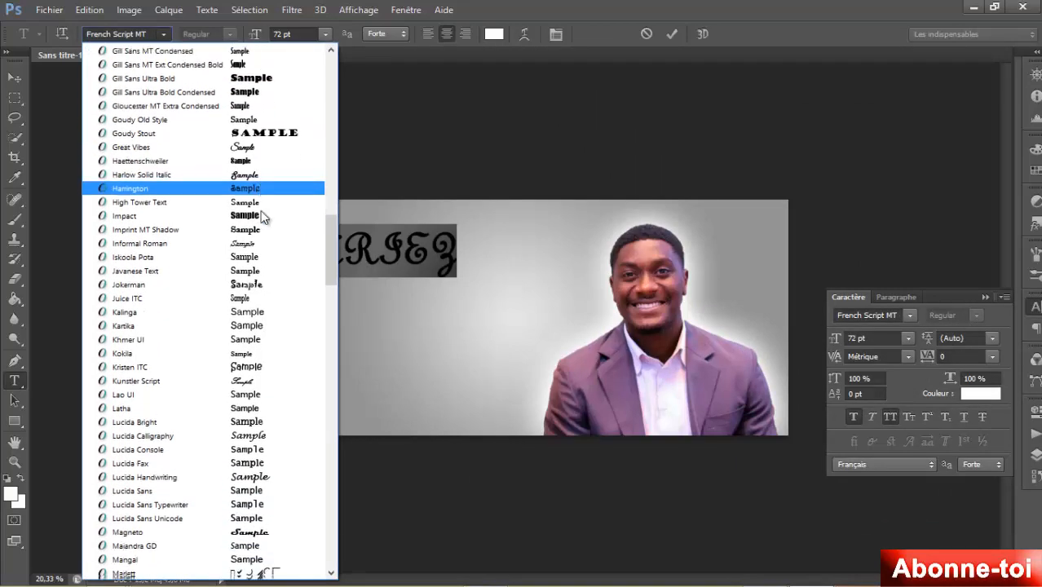
pyautogui.scroll(-1, 263, 217)
pyautogui.scroll(-3, 262, 217)
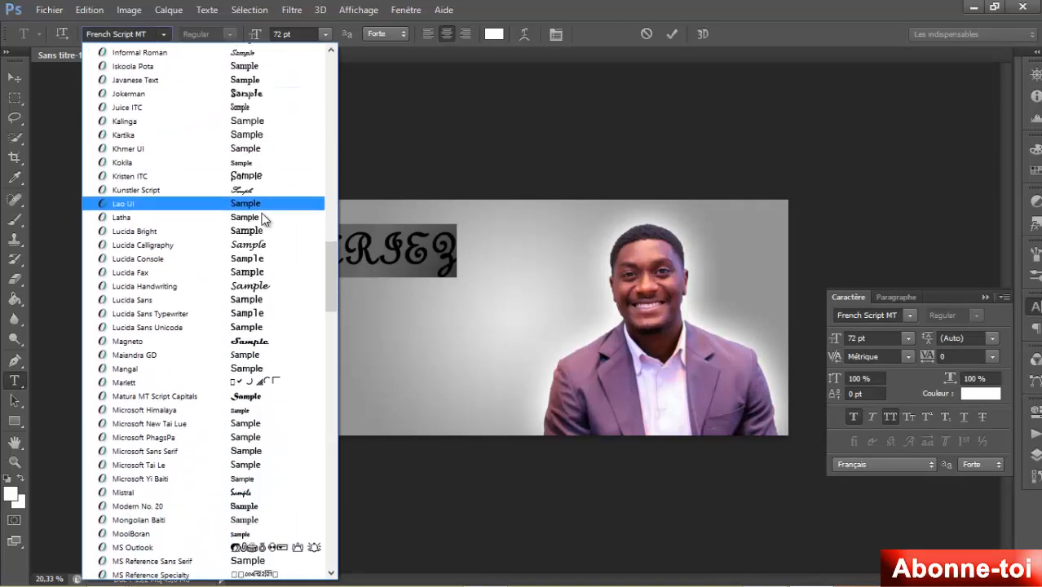
pyautogui.scroll(-4, 262, 217)
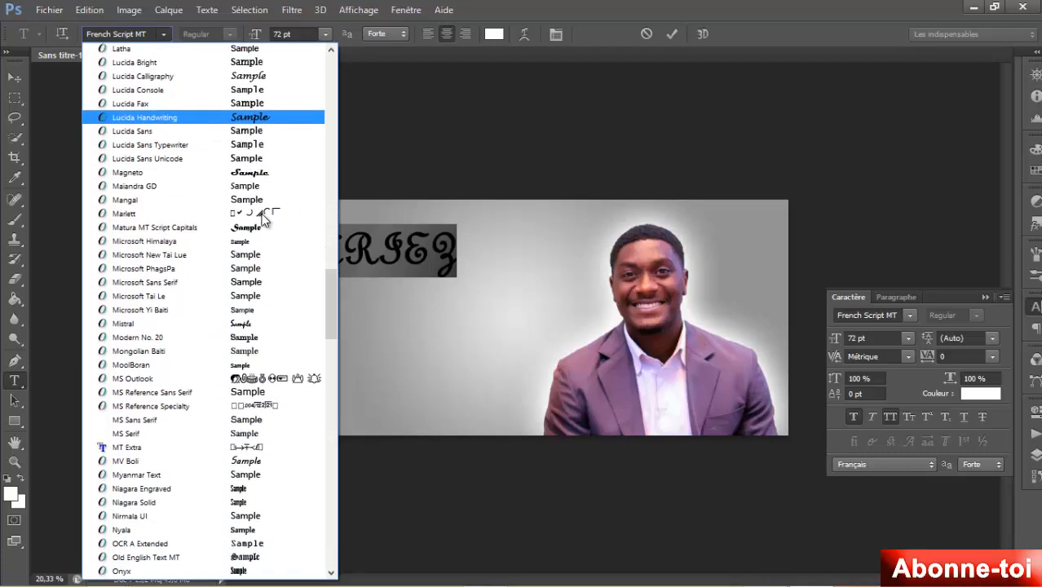
pyautogui.scroll(-4, 263, 218)
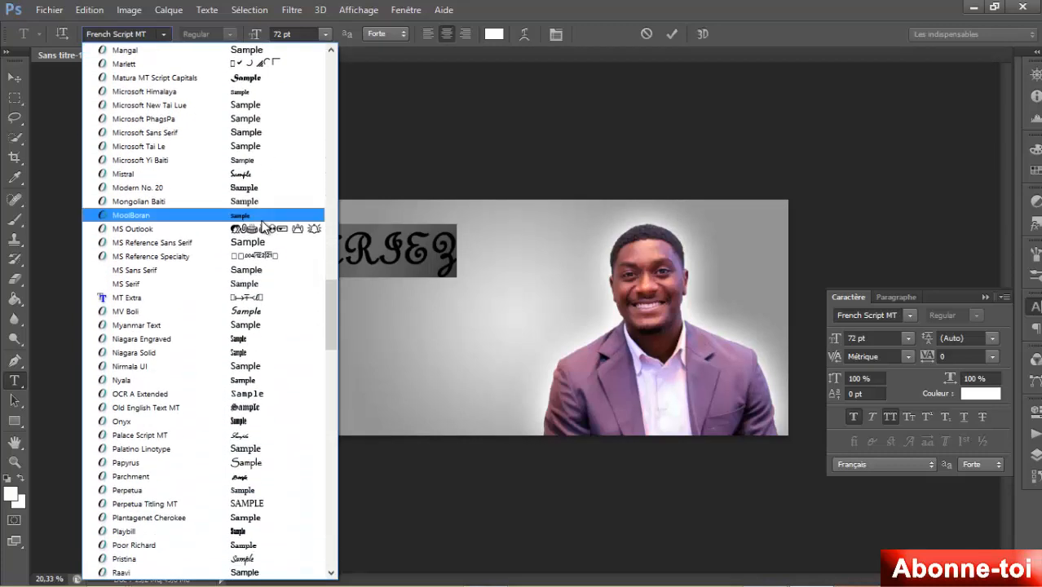
pyautogui.scroll(-2, 263, 226)
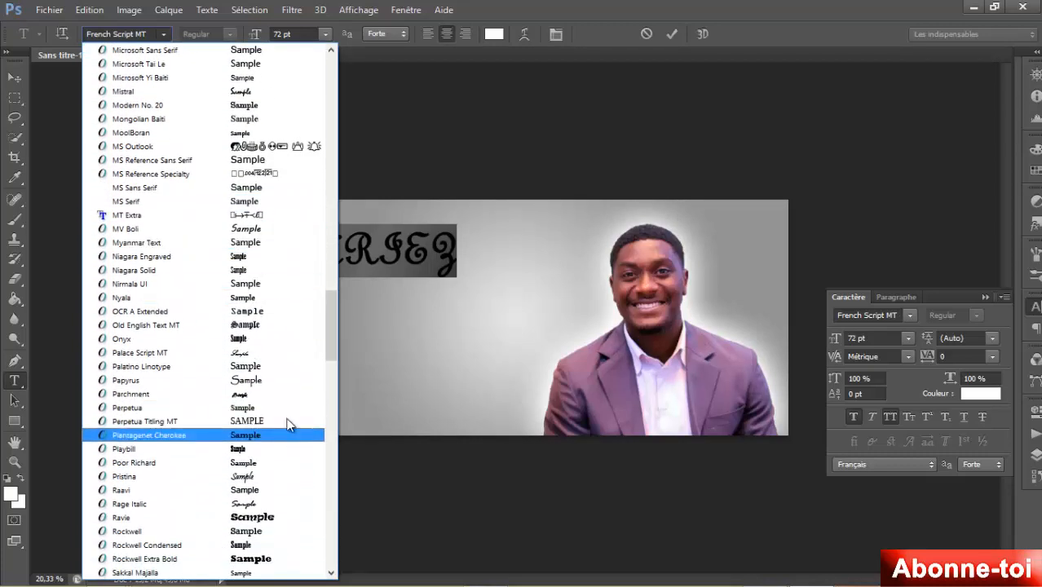
pyautogui.click(274, 393)
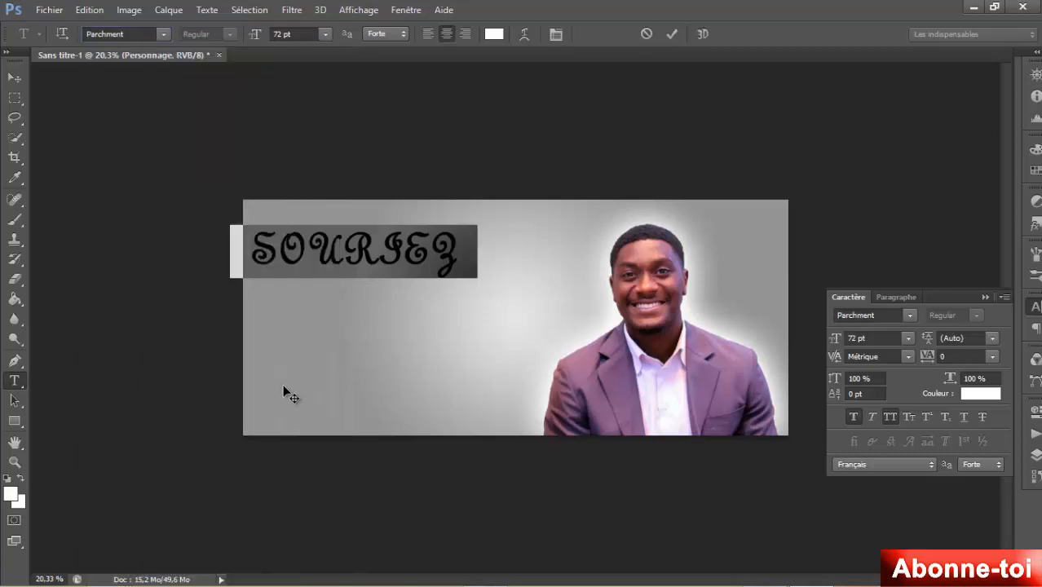
# - Change the font of the SOURIEZ text to Gabriola
pyautogui.click(163, 34)
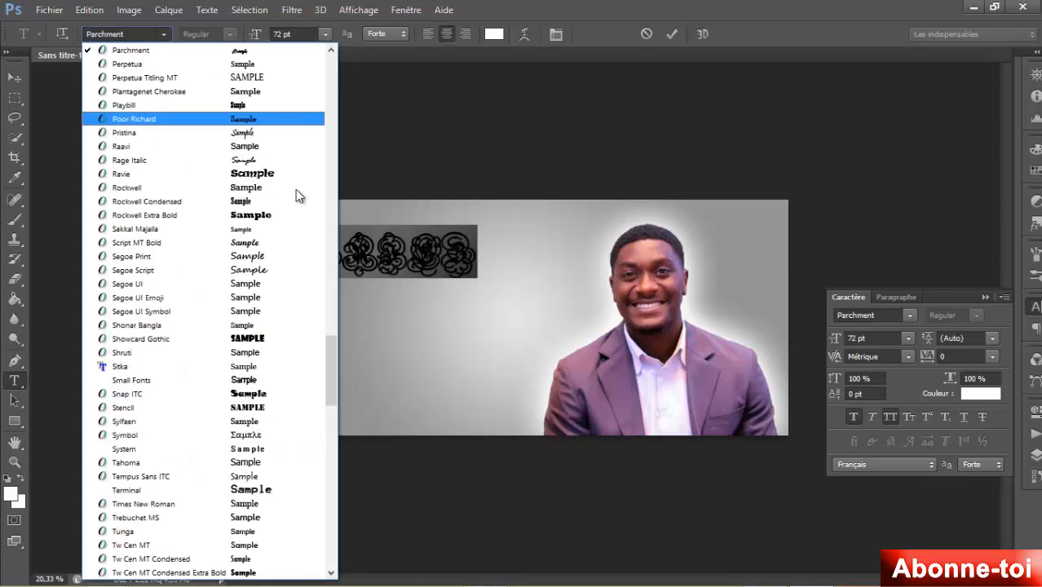
pyautogui.moveTo(328, 352); pyautogui.dragTo(315, 173)
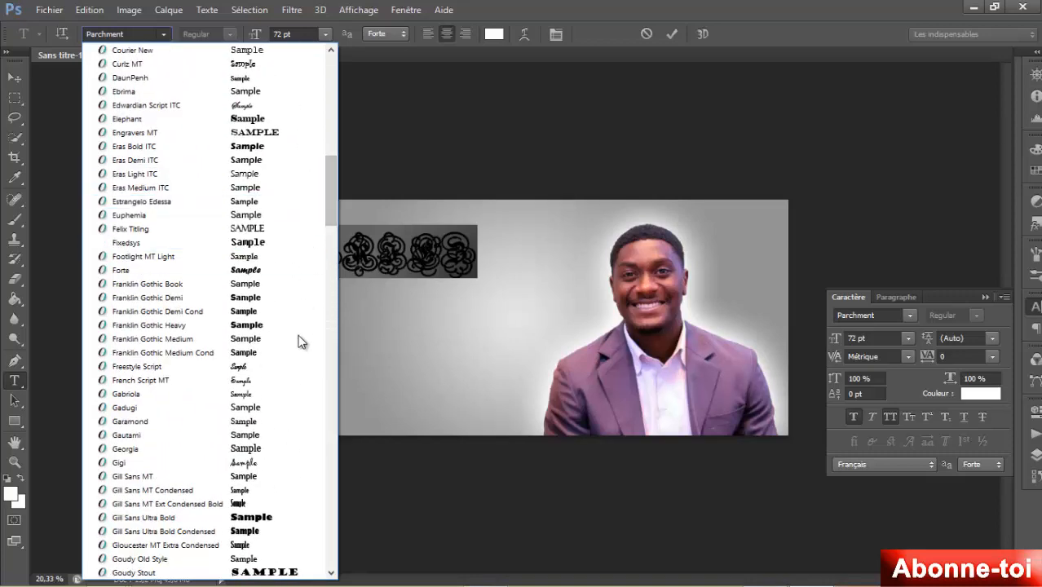
pyautogui.click(316, 394)
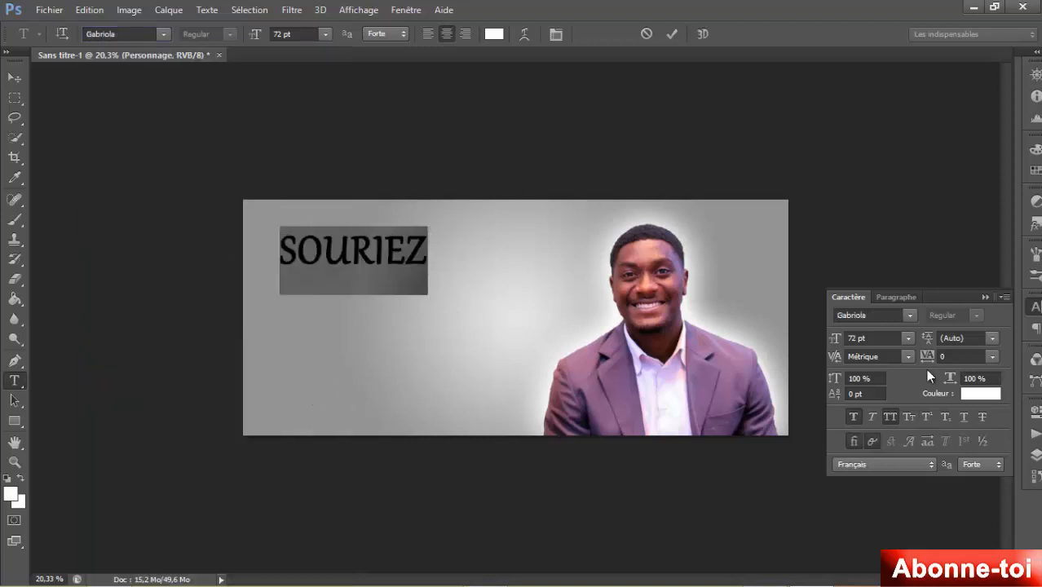
# - Enlarge the SOURIEZ text to about 132 pt and position it in the empty area beside the man
pyautogui.click(412, 251)
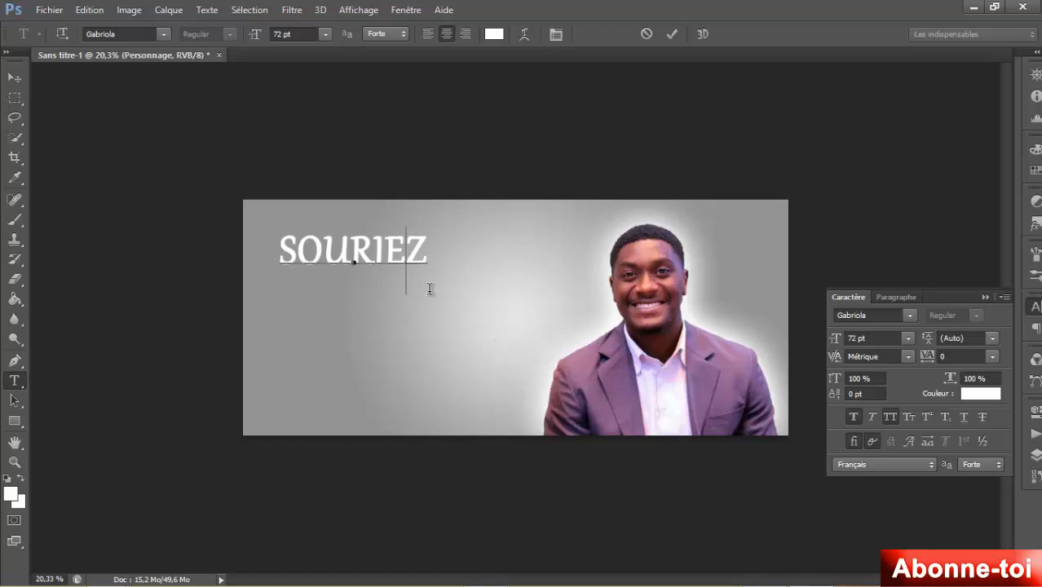
pyautogui.moveTo(432, 296); pyautogui.dragTo(551, 357)
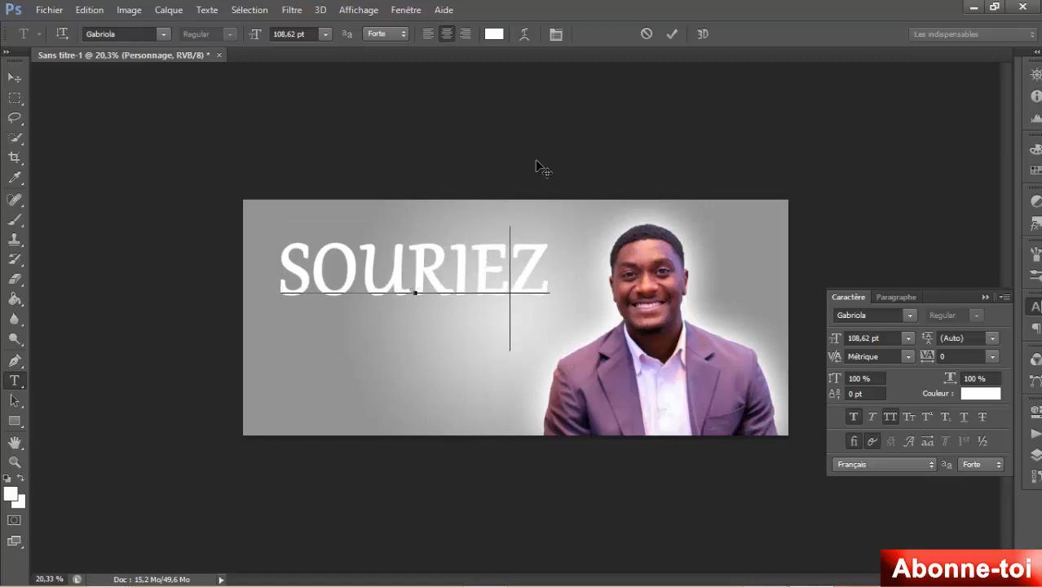
pyautogui.moveTo(536, 161); pyautogui.dragTo(519, 173)
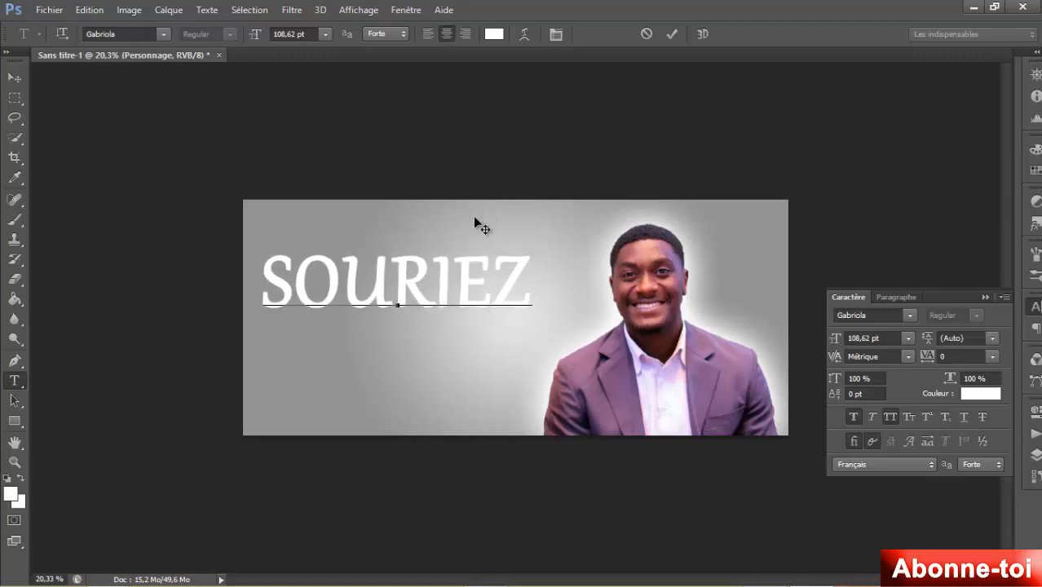
pyautogui.moveTo(529, 237); pyautogui.dragTo(532, 252)
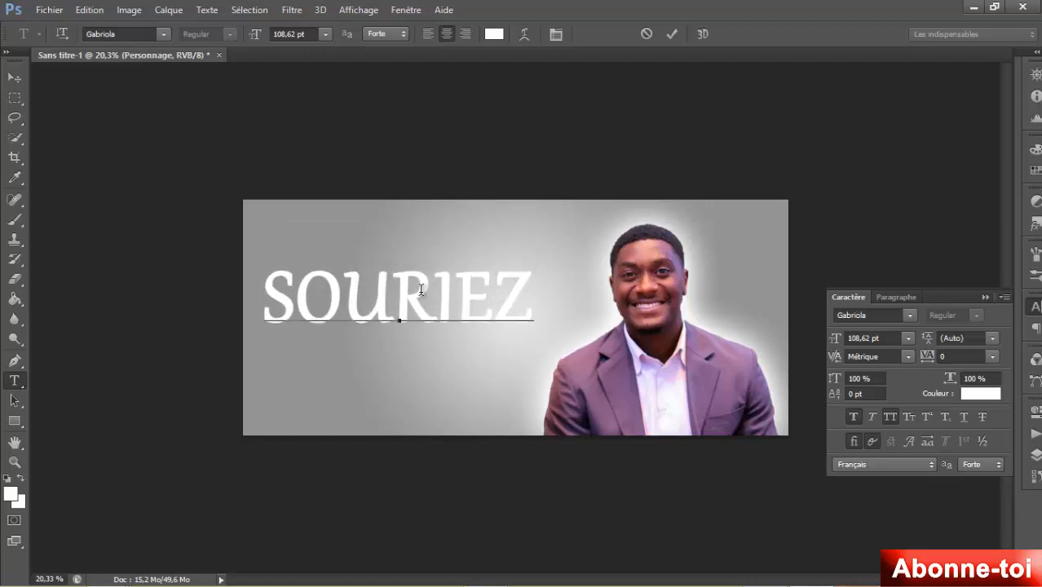
# - Recolor the letters RIEZ of the SOURIEZ title teal green (#08977a) and commit the text edit
pyautogui.moveTo(395, 290); pyautogui.dragTo(534, 293)
pyautogui.click(498, 35)
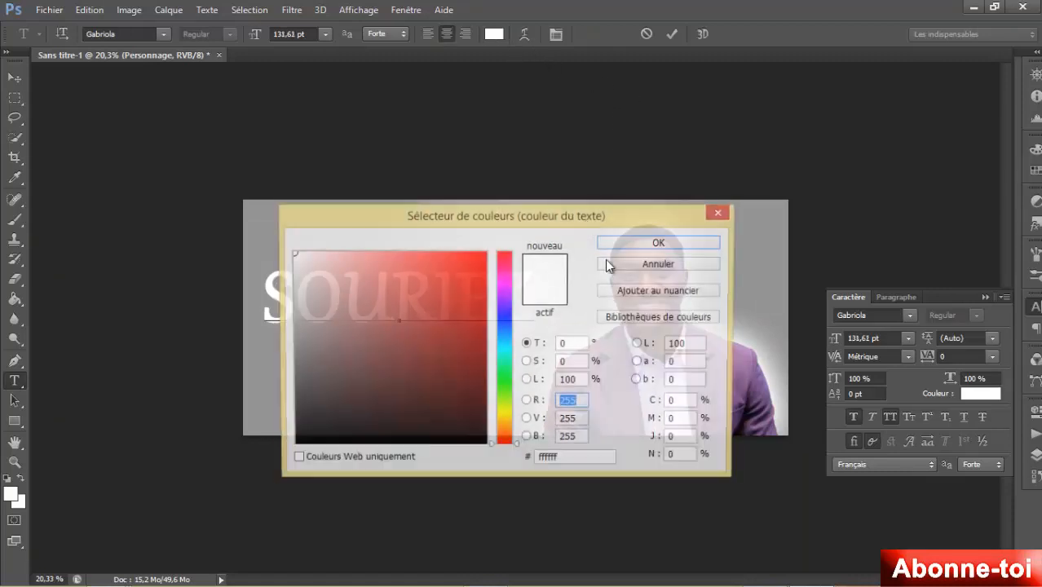
pyautogui.moveTo(549, 212); pyautogui.dragTo(804, 204)
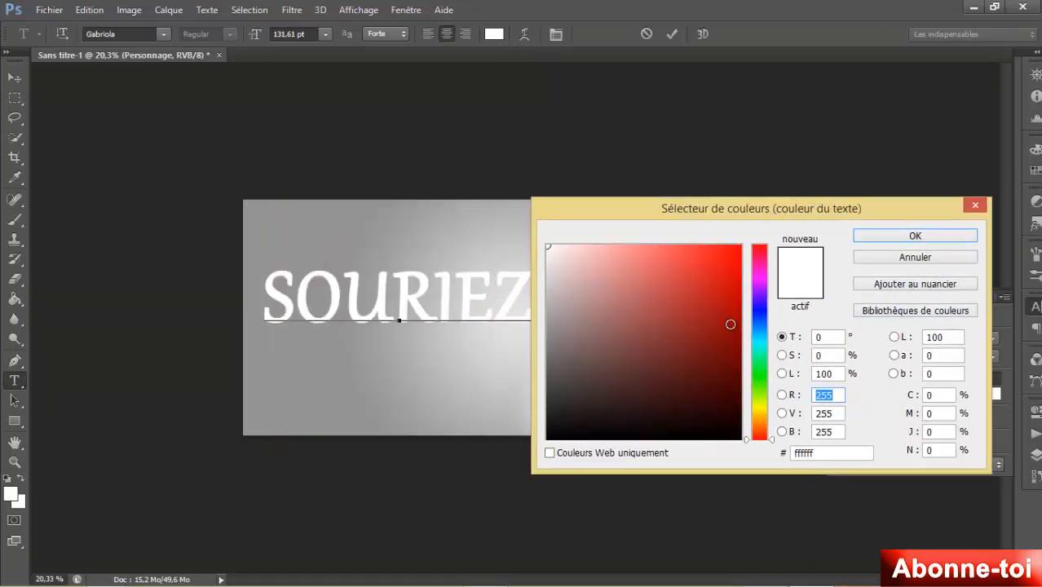
pyautogui.click(730, 325)
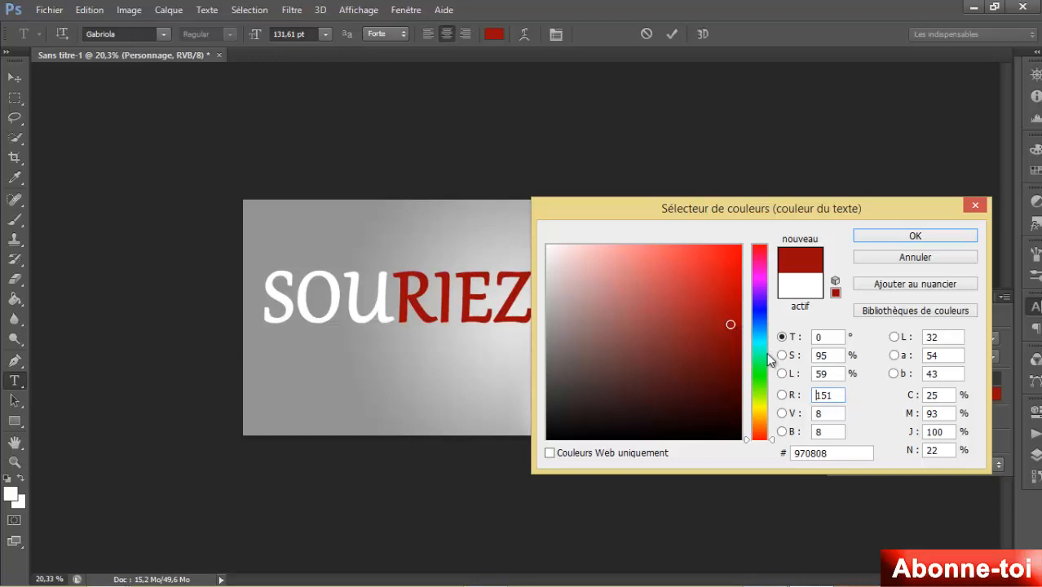
pyautogui.moveTo(762, 349); pyautogui.dragTo(761, 327)
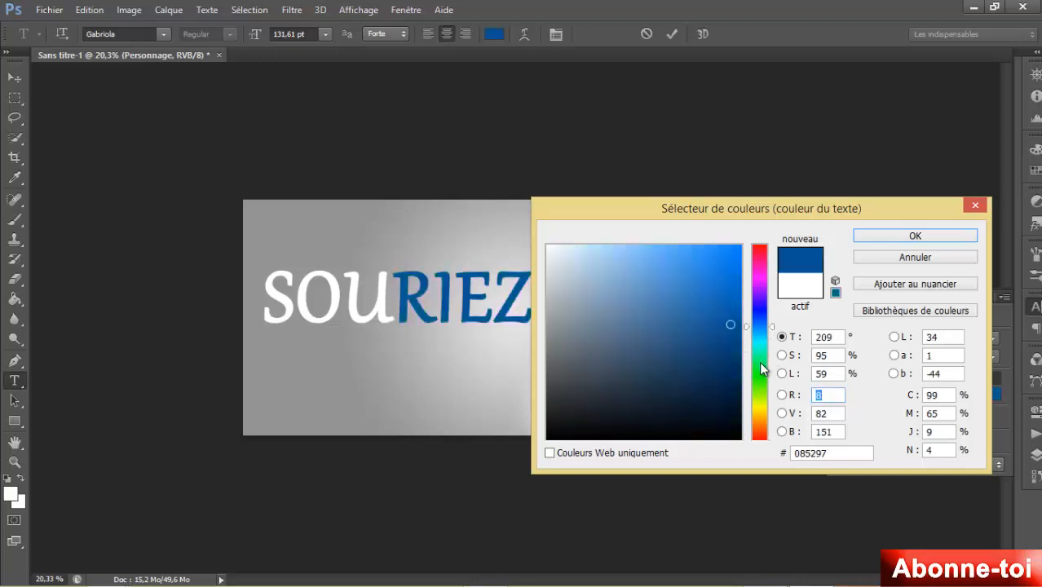
pyautogui.click(761, 362)
pyautogui.click(759, 349)
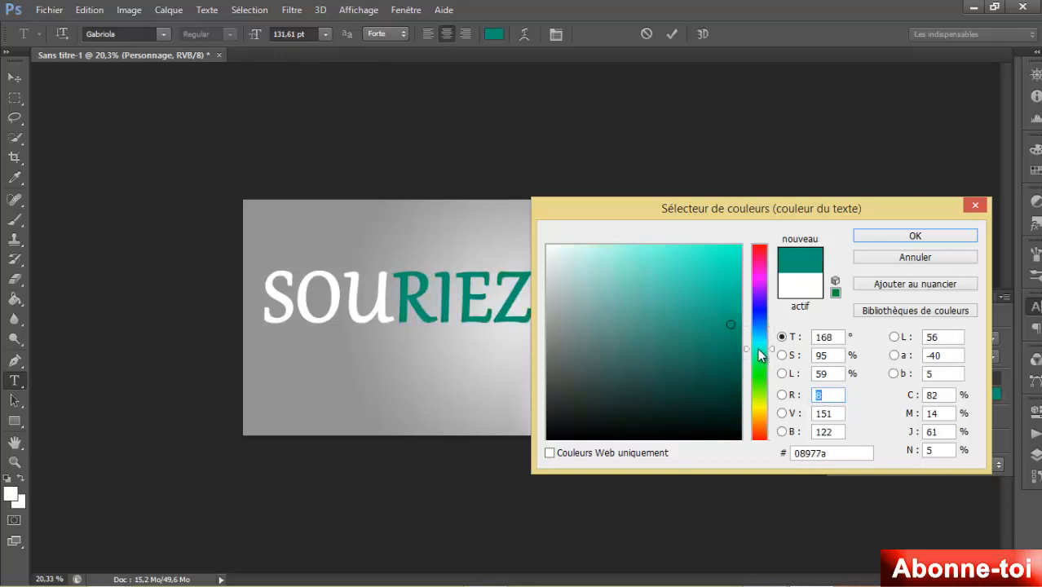
pyautogui.click(880, 236)
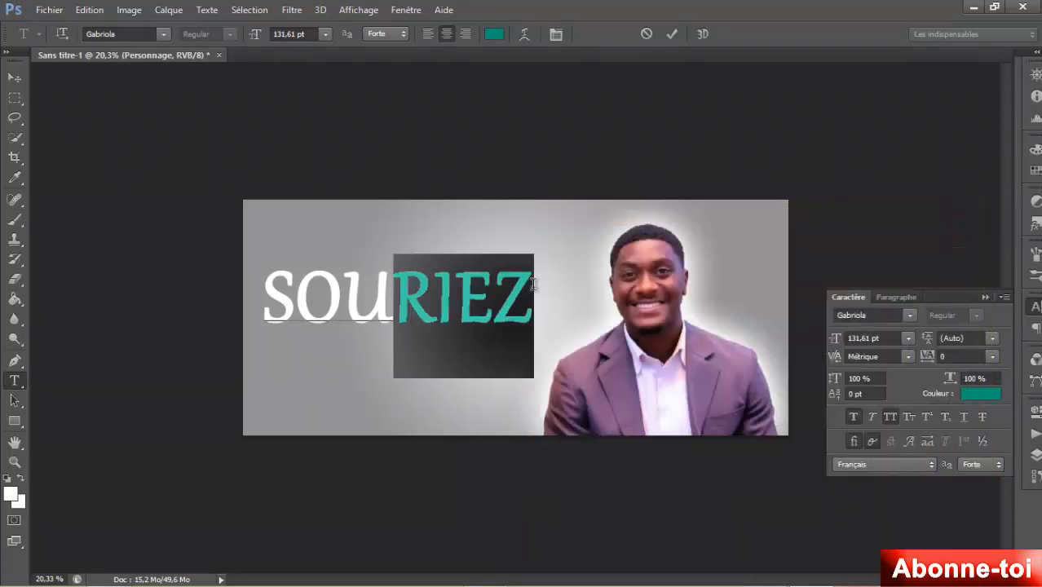
pyautogui.click(672, 38)
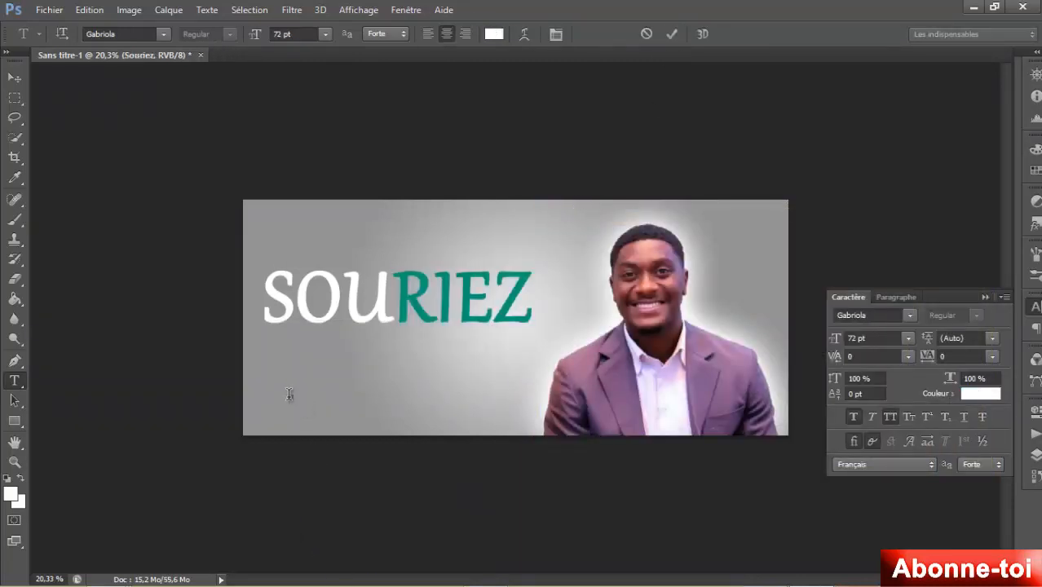
# - Add a white 12 pt text line "CAR VOTRE IAGE" below the title and enlarge it to about 27 pt
pyautogui.click(288, 395)
pyautogui.click(324, 34)
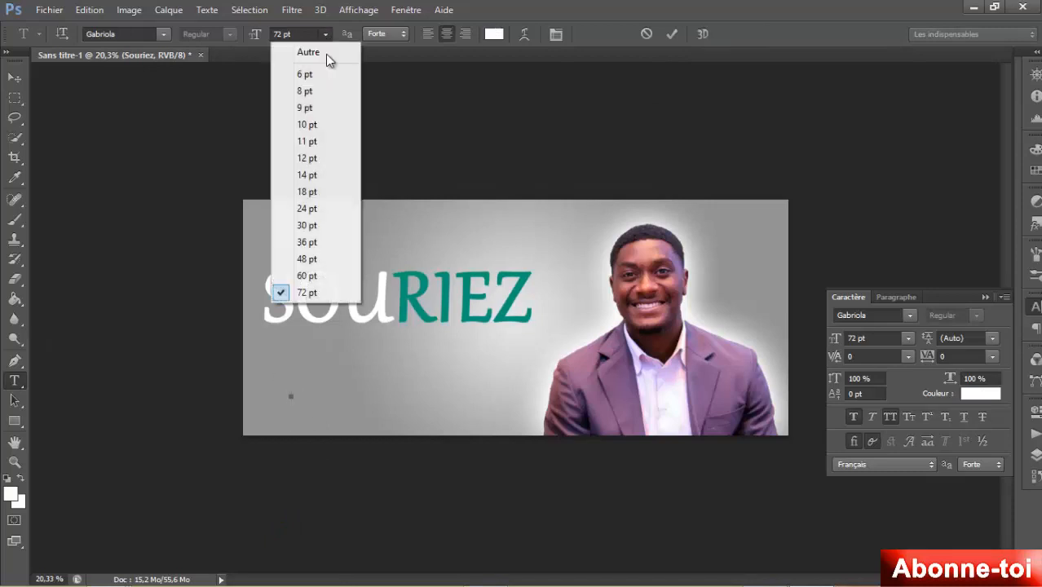
pyautogui.click(321, 158)
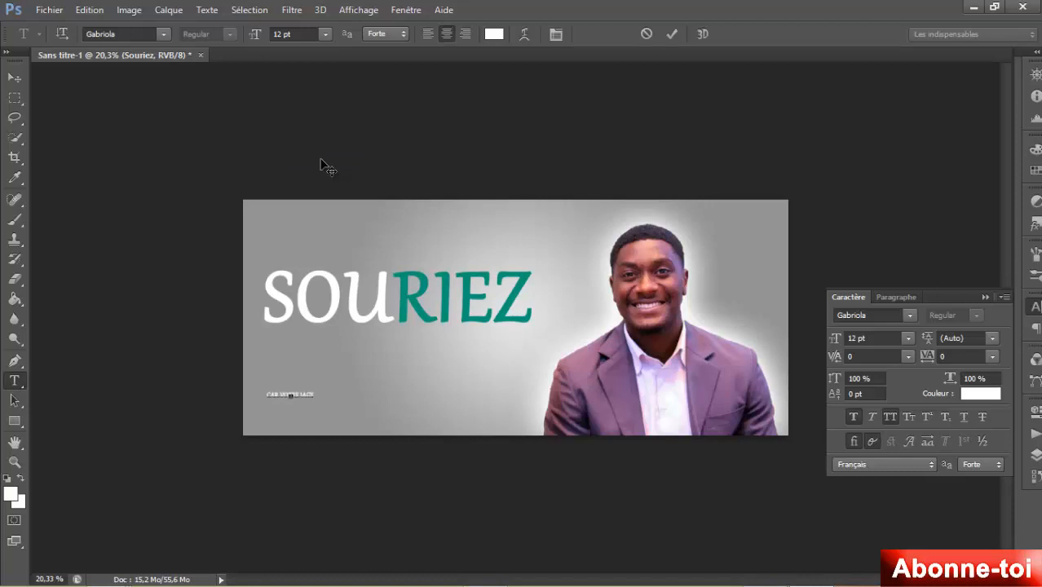
pyautogui.press('ctrl')
pyautogui.moveTo(317, 394); pyautogui.dragTo(376, 384)
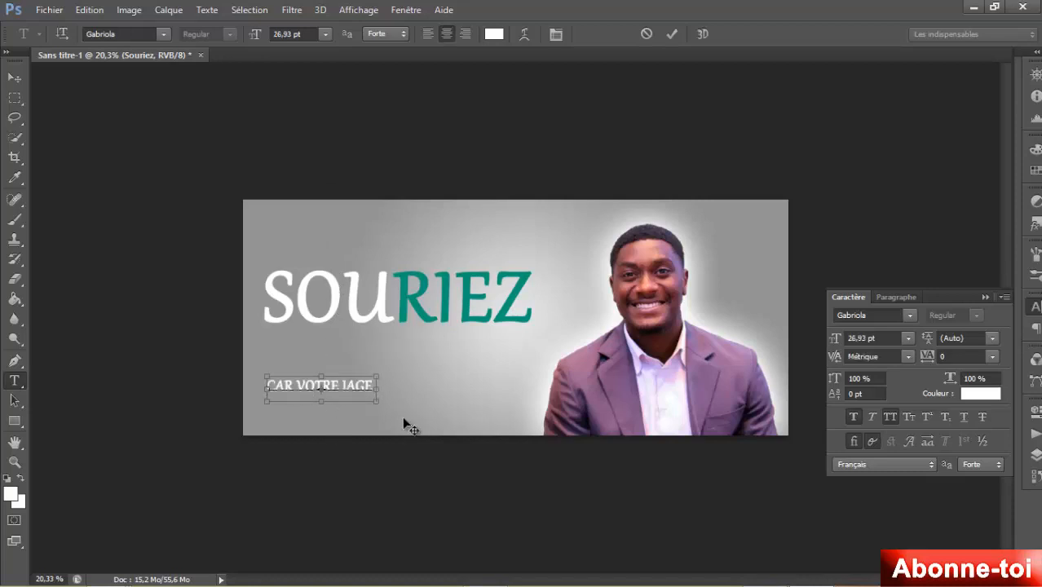
# - Correct and complete the tagline to "CAR VOTRE IMAGE A ENCORE PLUS DE VALEUR" and move it directly under the SOURIEZ title
pyautogui.click(348, 385)
pyautogui.write('MAGE')
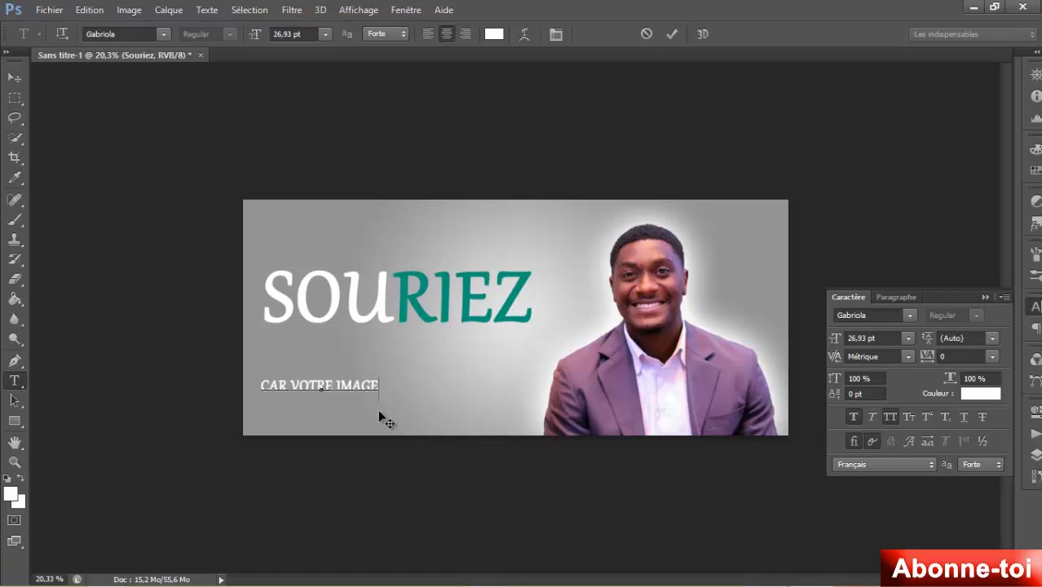
pyautogui.write(' A ENC')
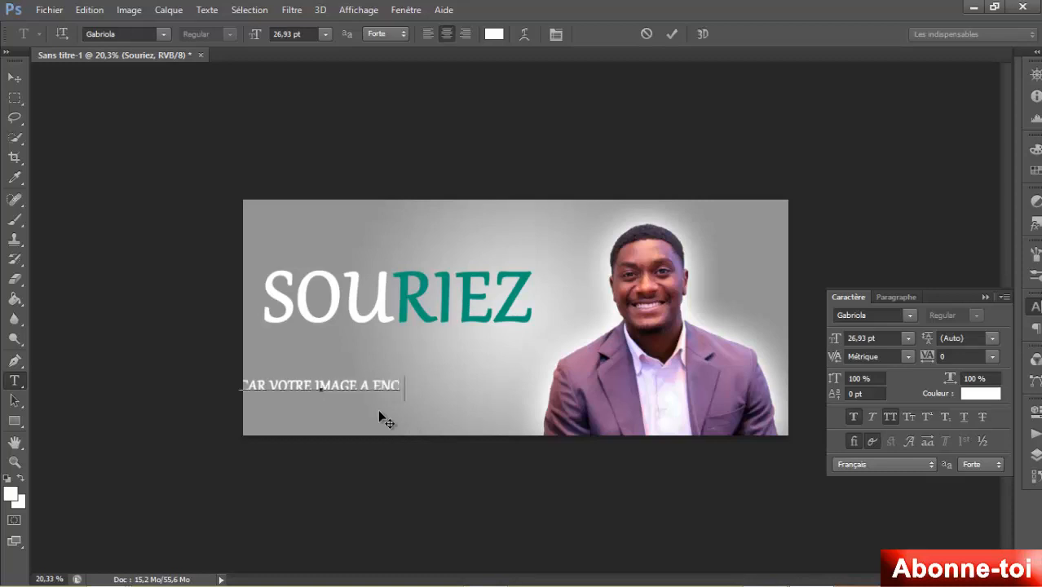
pyautogui.write('ORE PL')
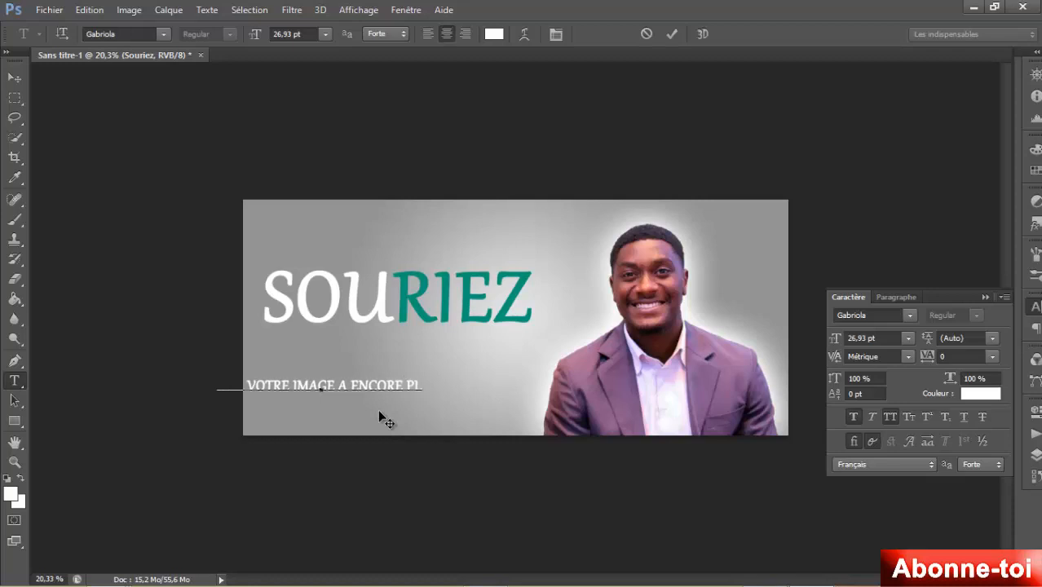
pyautogui.write('US DE')
pyautogui.moveTo(392, 407); pyautogui.dragTo(442, 373)
pyautogui.write('VAL')
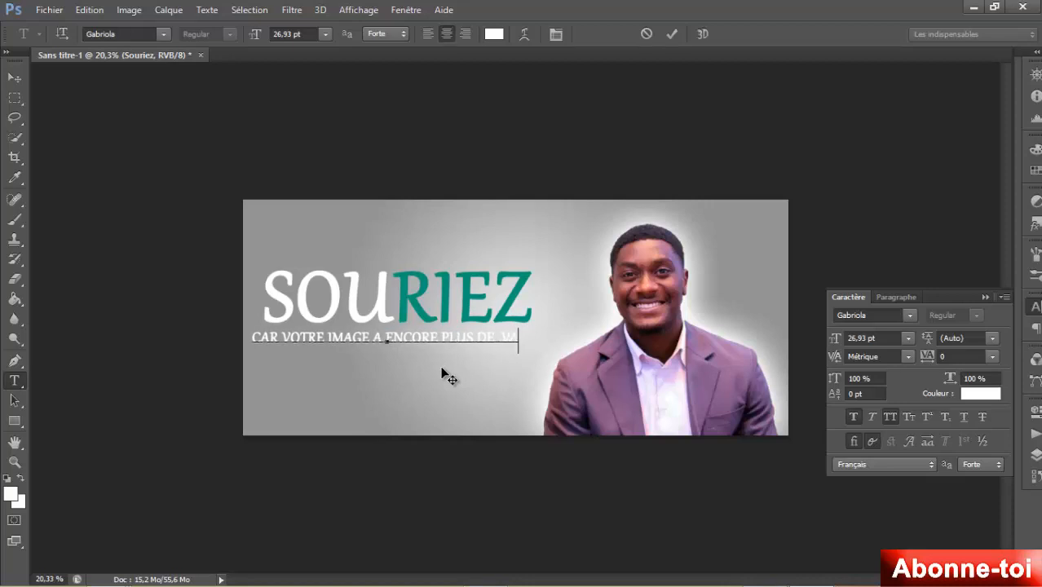
pyautogui.write('EUR')
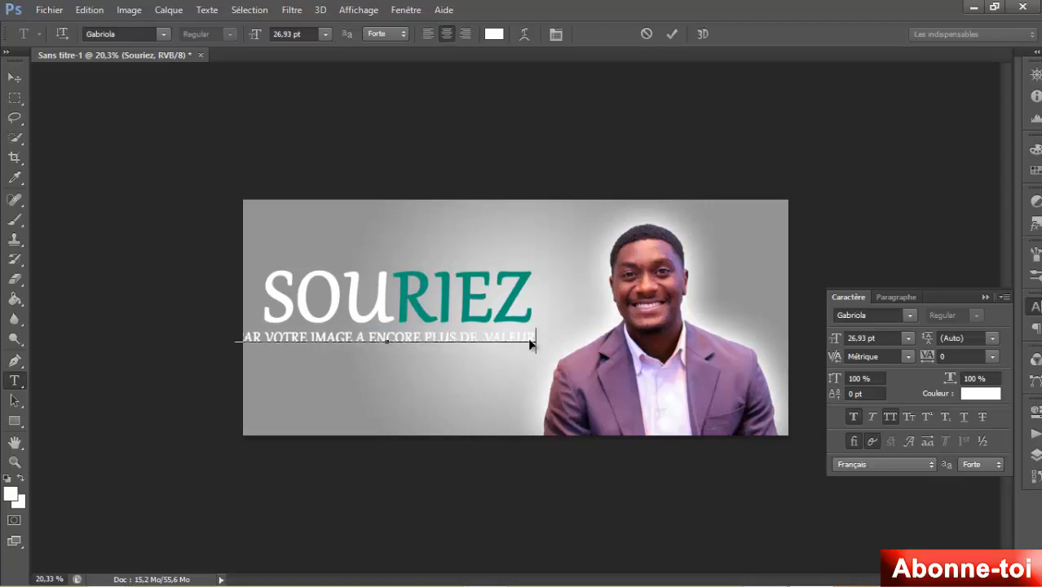
# - Turn off all capitals for the whole tagline, insert "avec" near its end, and align it under the title
pyautogui.hotkey('ctrl', 'a')
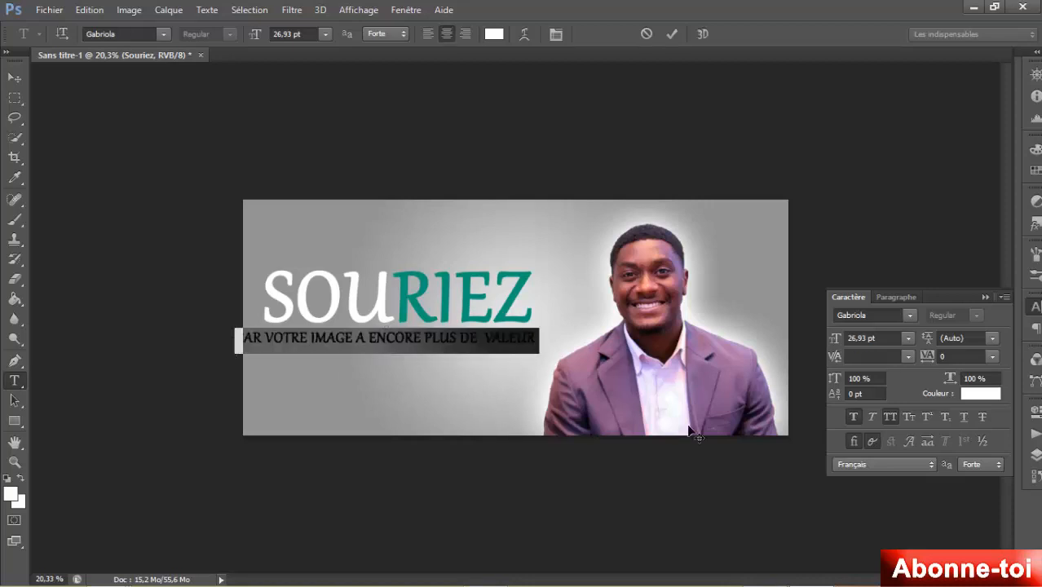
pyautogui.click(891, 416)
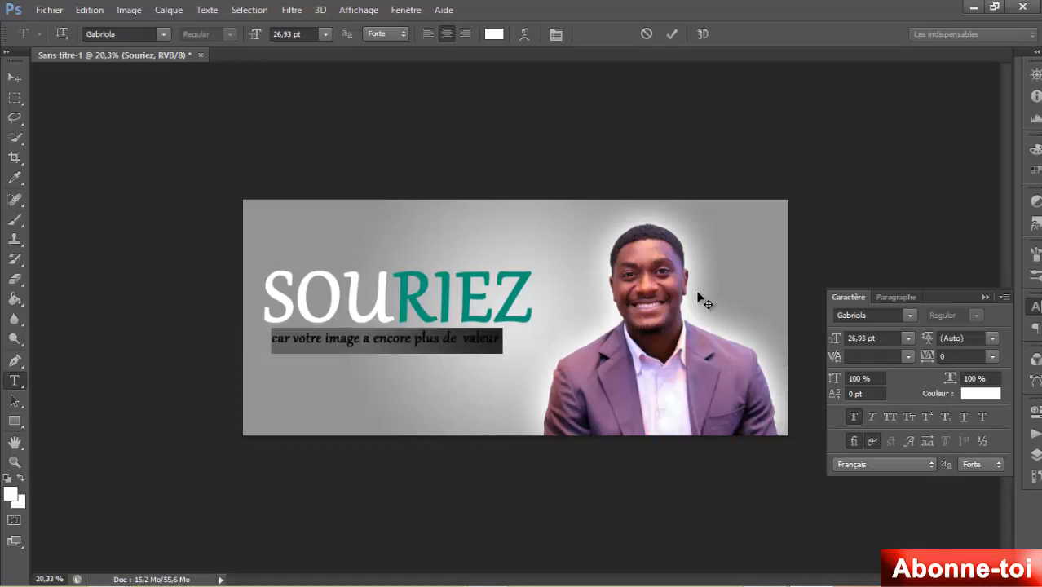
pyautogui.click(494, 352)
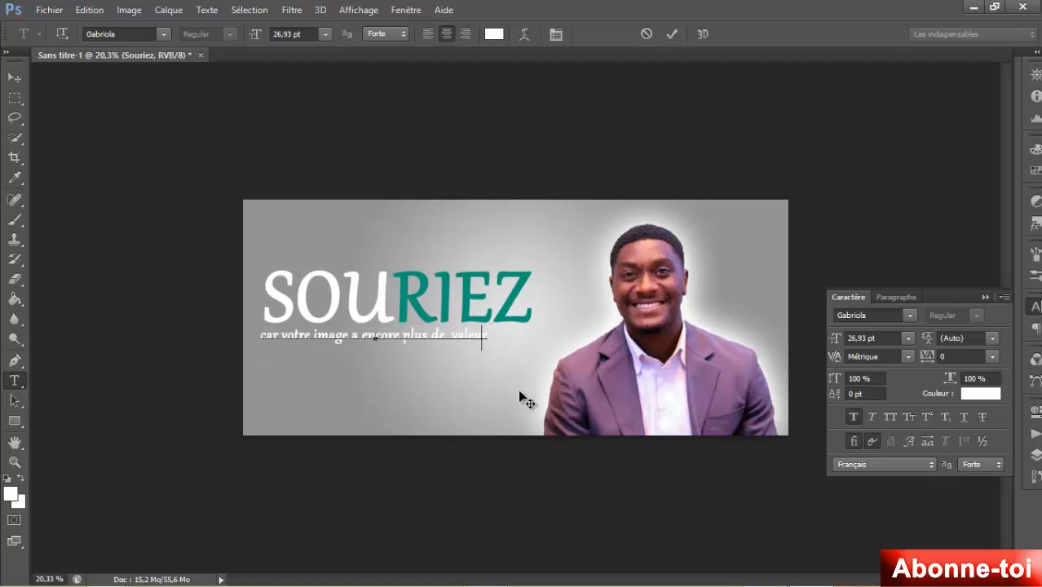
pyautogui.write('avec')
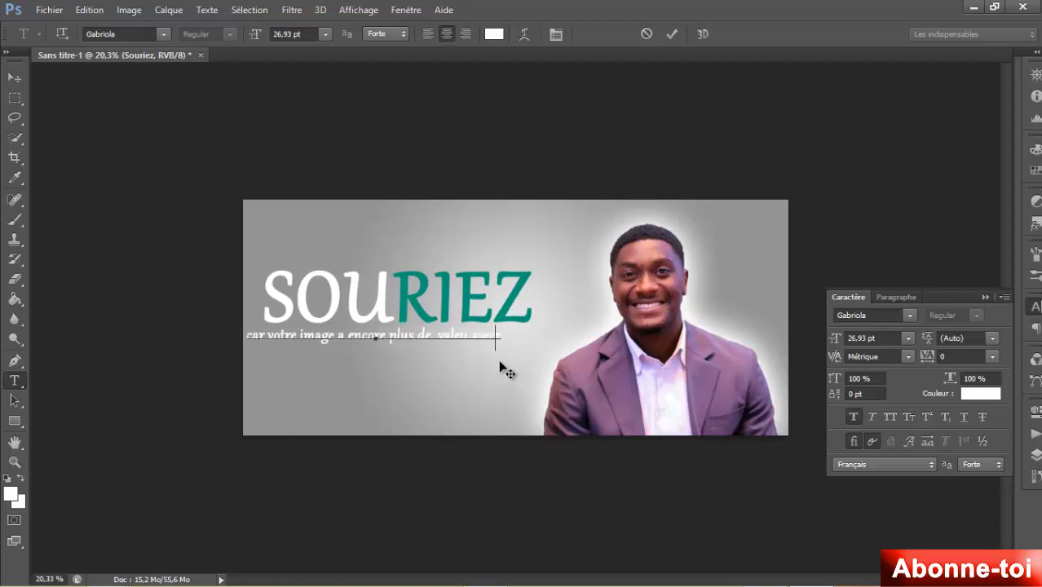
pyautogui.moveTo(498, 405); pyautogui.dragTo(512, 403)
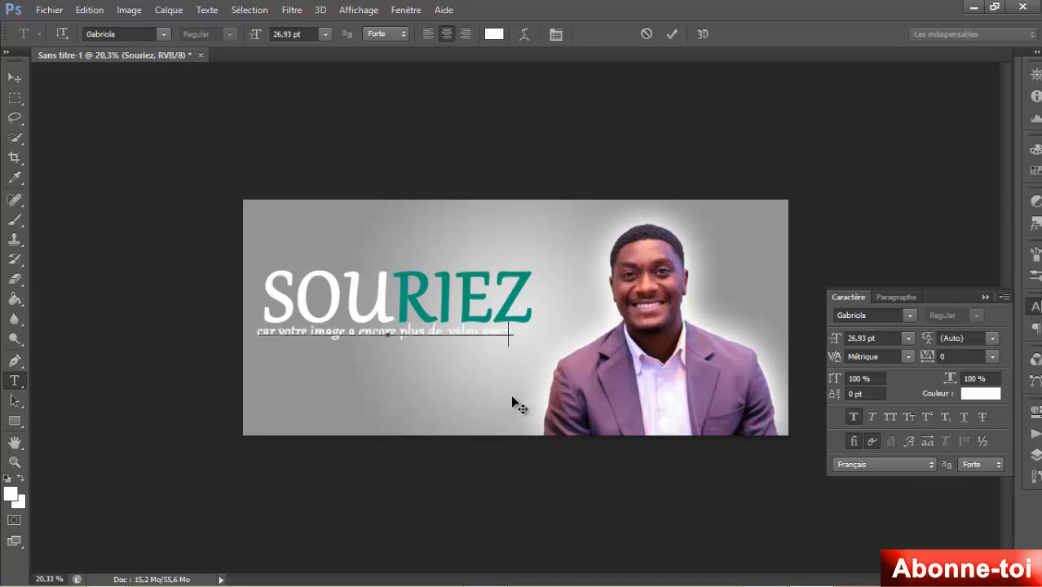
# - Color the tagline from "plus de" to its end with the teal (#08977a) sampled from the title's letters
pyautogui.moveTo(402, 334); pyautogui.dragTo(558, 329)
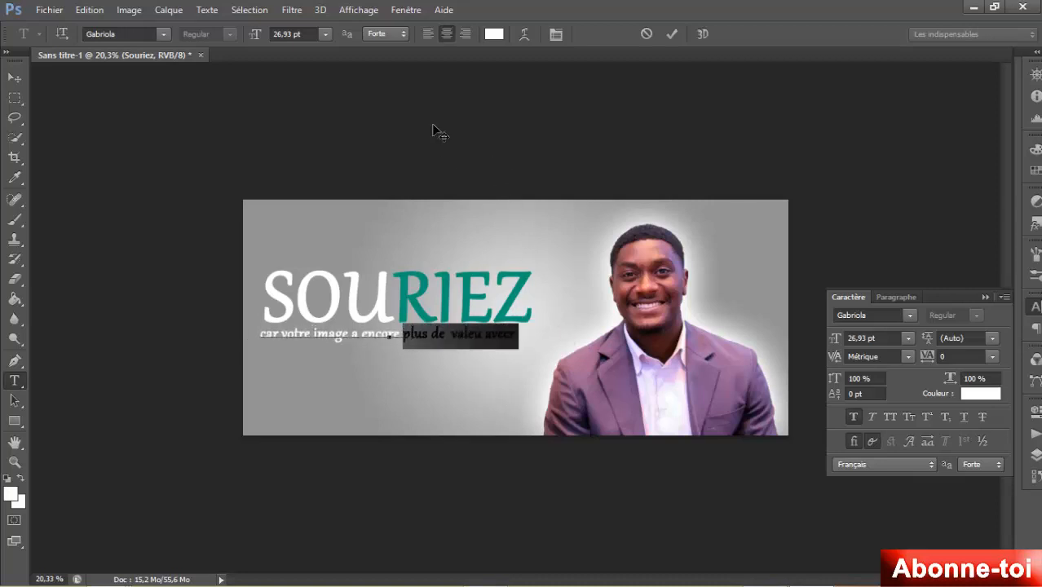
pyautogui.click(494, 34)
pyautogui.click(527, 271)
pyautogui.click(528, 269)
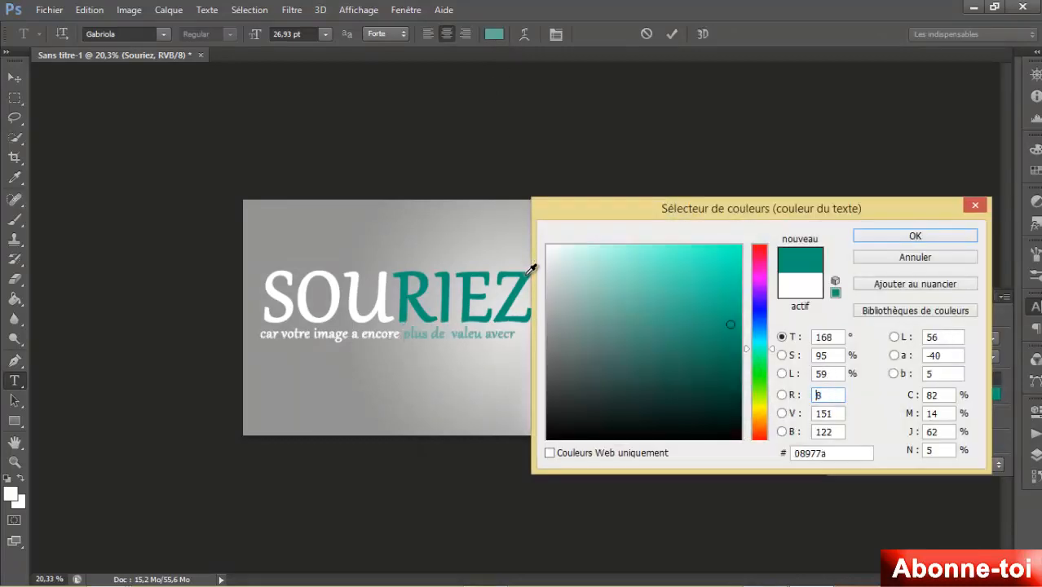
pyautogui.click(862, 239)
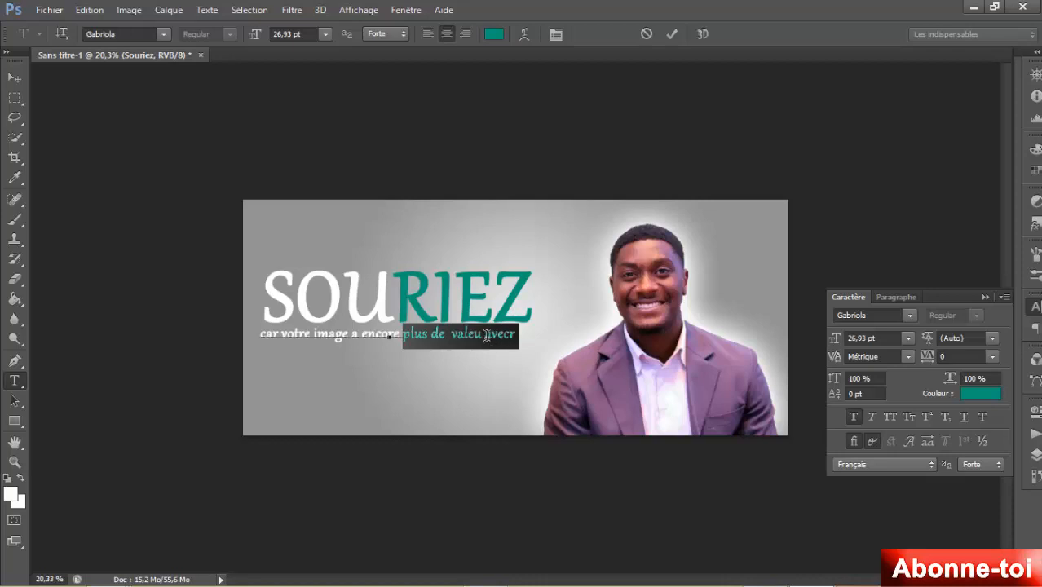
# - Correct the misplaced "r" so the tagline ends in "valeur avec", and commit the text
pyautogui.moveTo(486, 334); pyautogui.dragTo(613, 336)
pyautogui.press('Left')
pyautogui.press('Left')
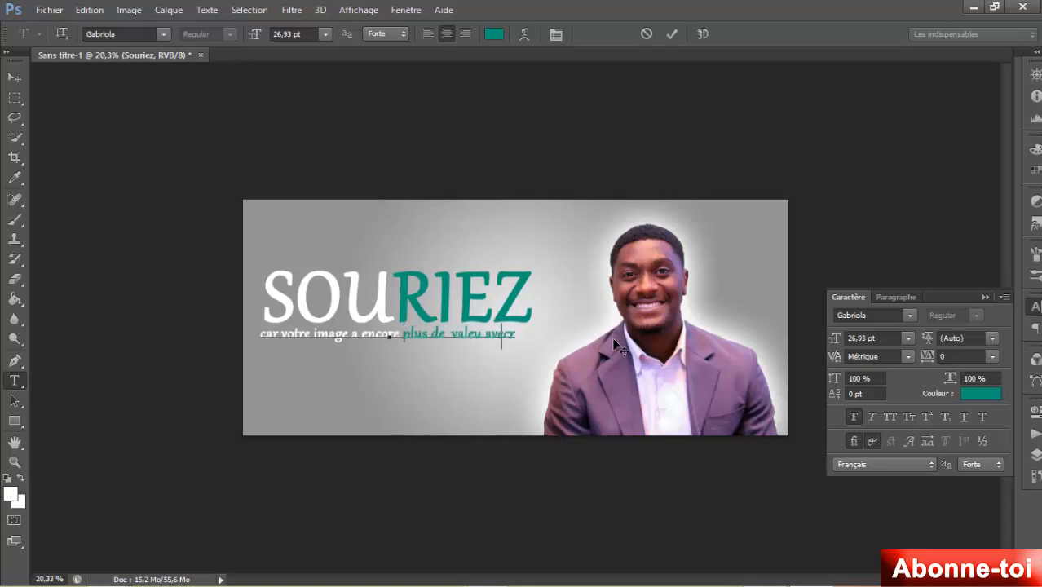
pyautogui.press('Delete')
pyautogui.press('Left')
pyautogui.press('Left')
pyautogui.press('Left')
pyautogui.press('Left')
pyautogui.press('Left')
pyautogui.write('r')
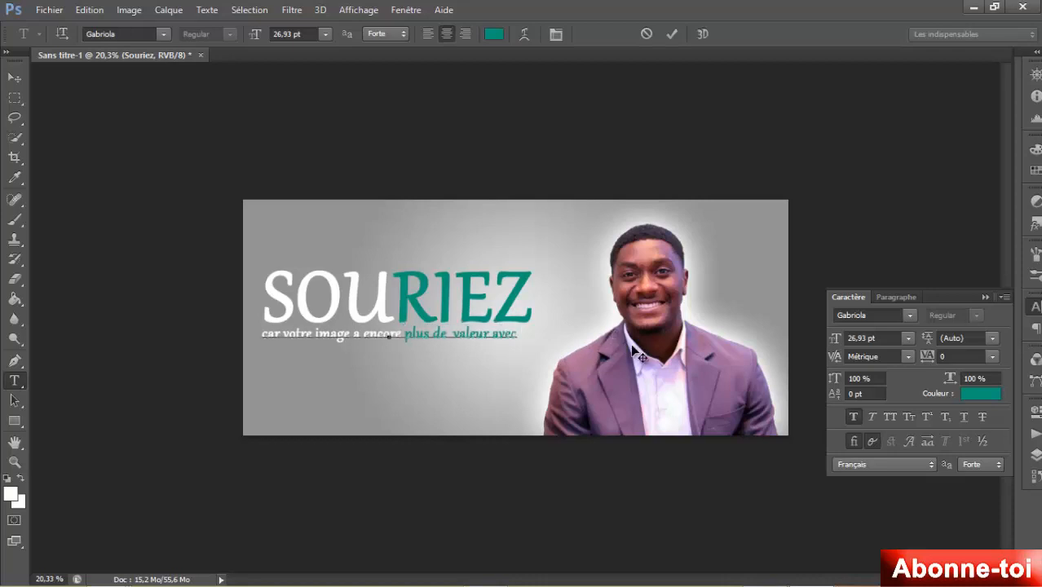
pyautogui.click(671, 36)
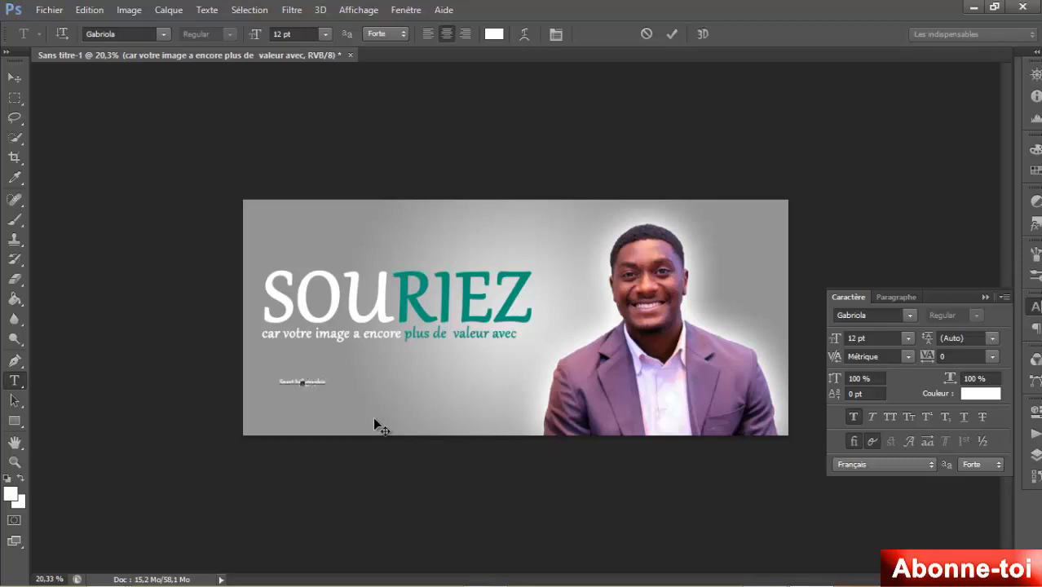
# - Set the "Snart Infographie" line below the tagline in all capitals and enlarge it to about 28 pt
pyautogui.hotkey('ctrl', 'a')
pyautogui.click(135, 35)
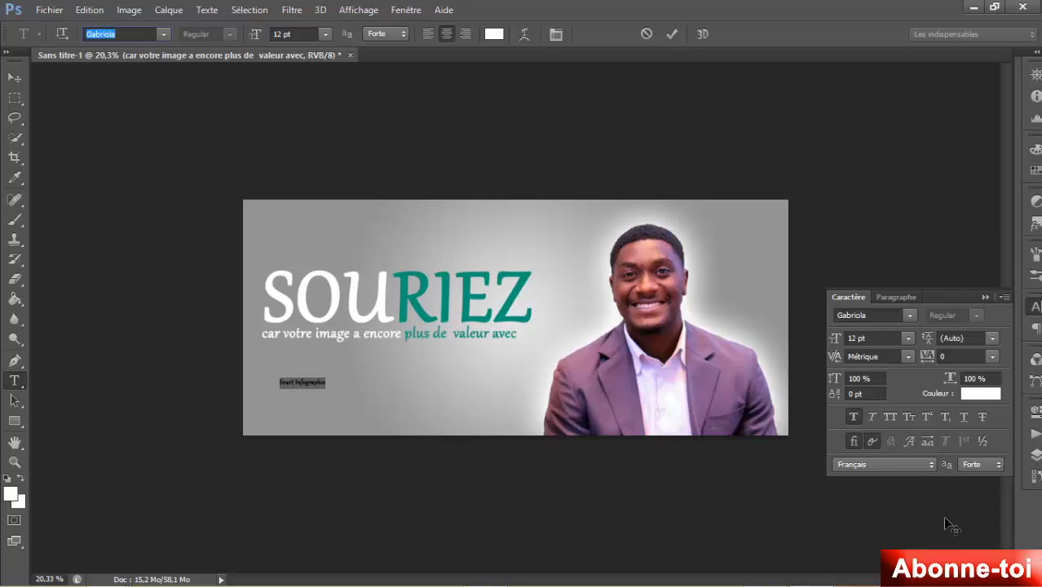
pyautogui.click(888, 416)
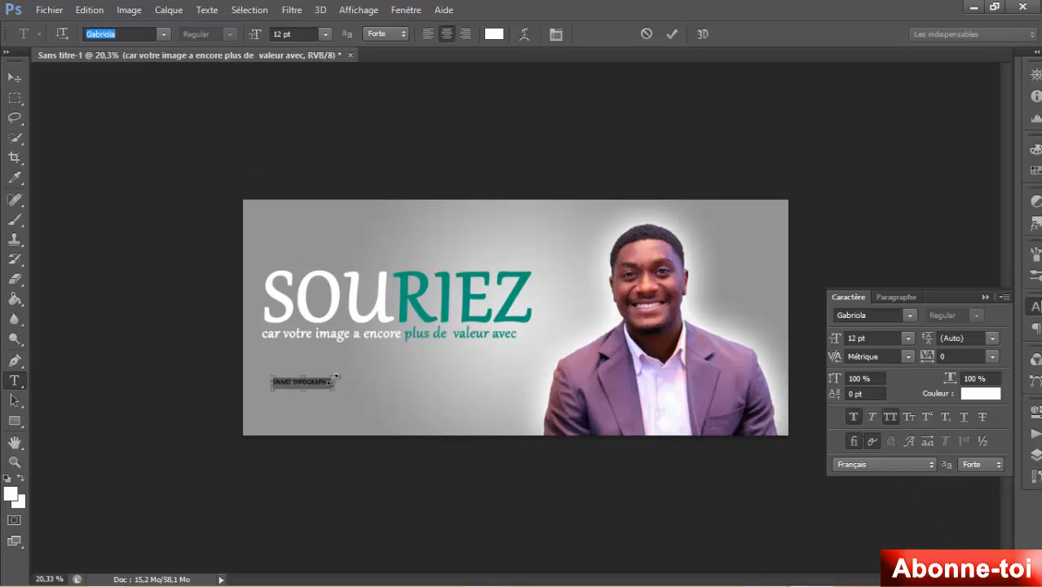
pyautogui.moveTo(335, 377); pyautogui.dragTo(411, 363)
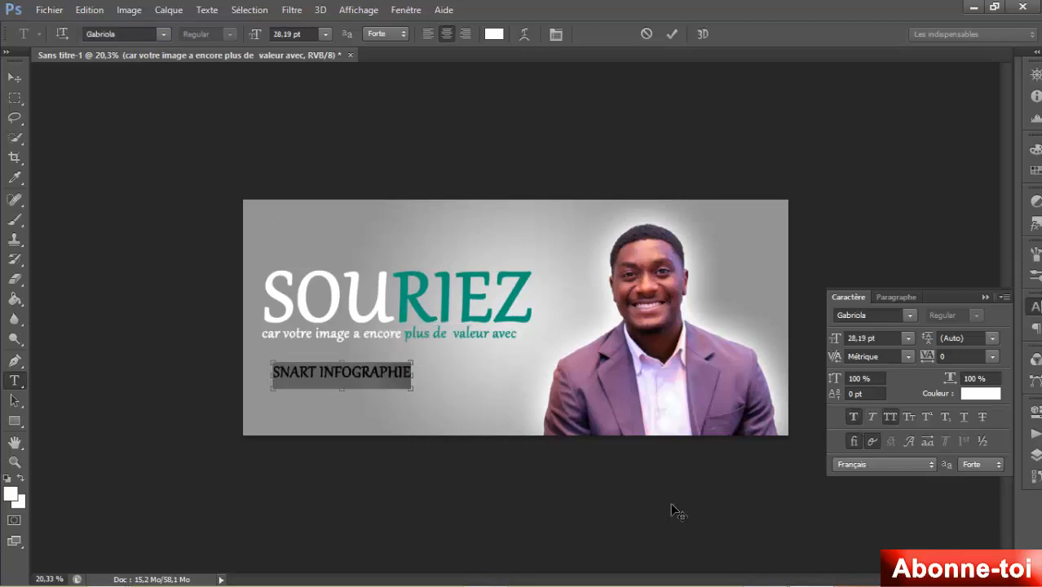
# - Try a letter spacing of 100 on the SNART INFOGRAPHIE line
pyautogui.click(992, 356)
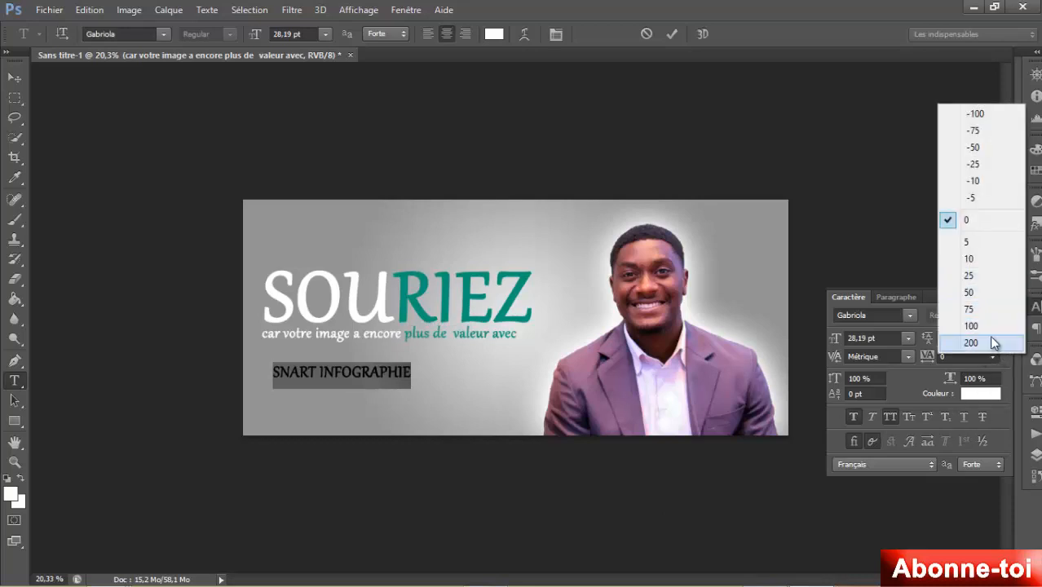
pyautogui.click(976, 363)
pyautogui.click(990, 355)
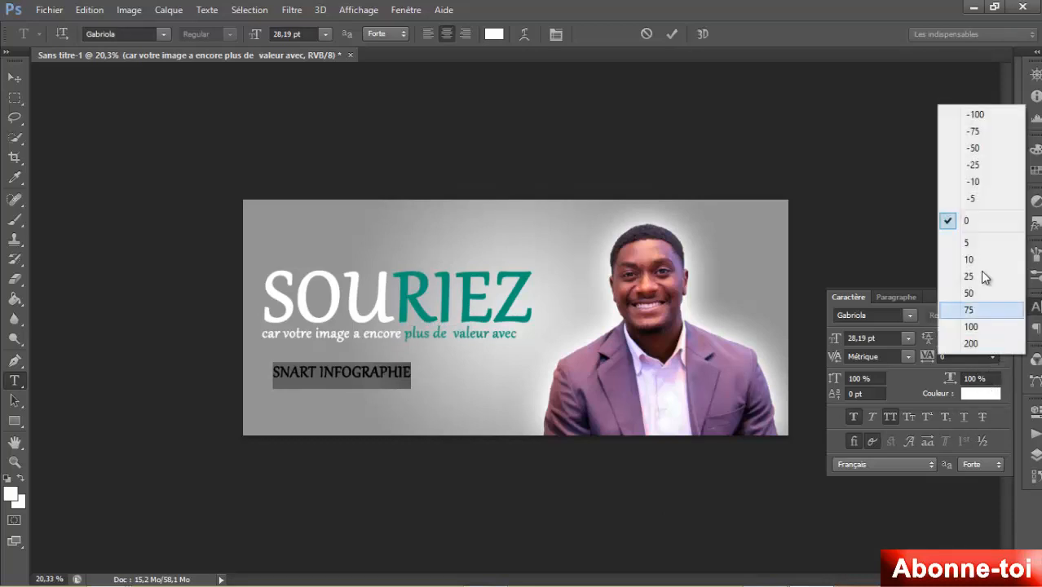
pyautogui.click(987, 326)
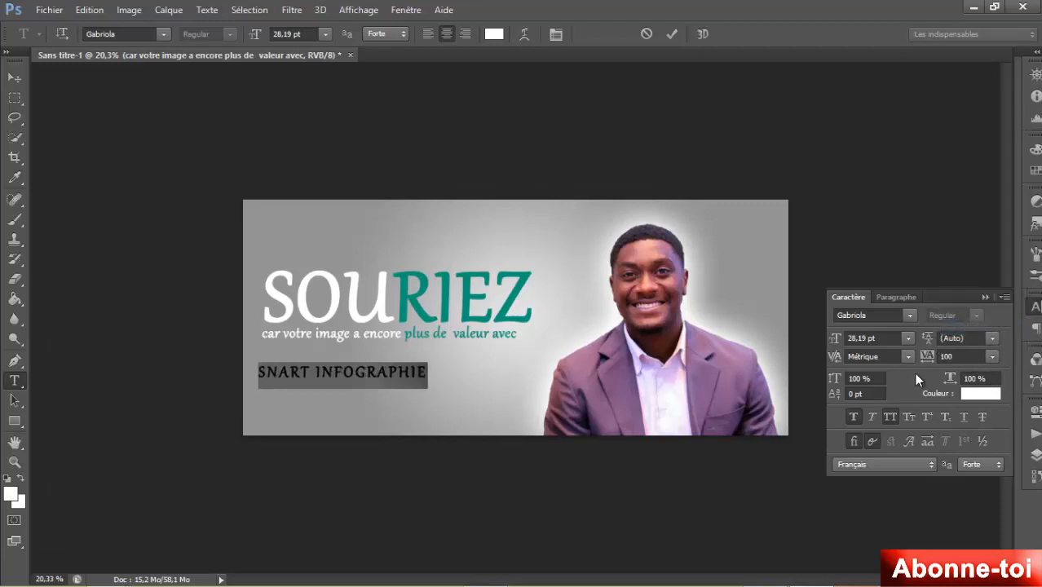
# - Set the letter spacing of the SNART INFOGRAPHIE line to 450 and place it directly beneath the tagline
pyautogui.click(946, 357)
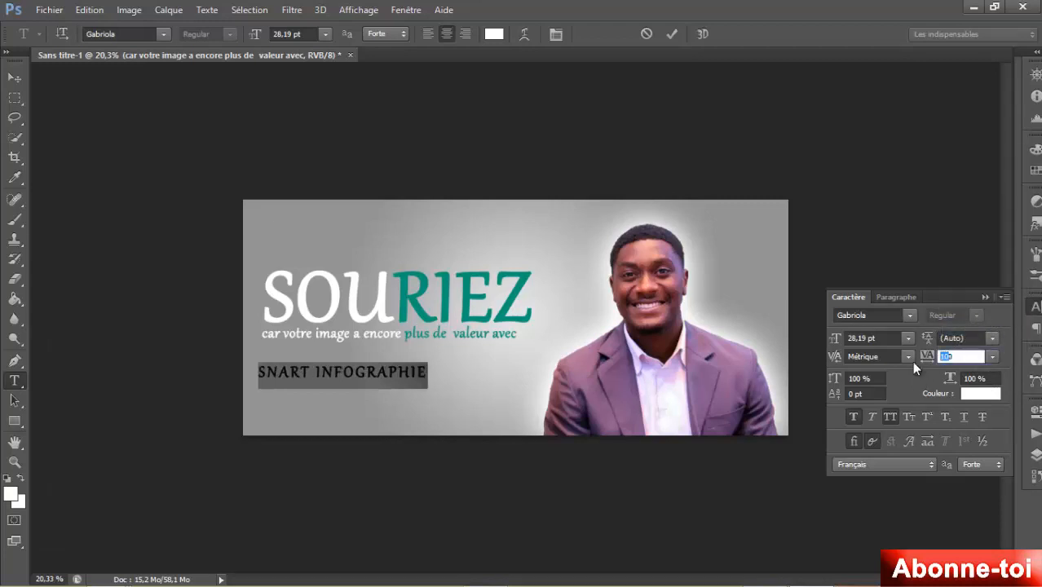
pyautogui.write('450')
pyautogui.press('Return')
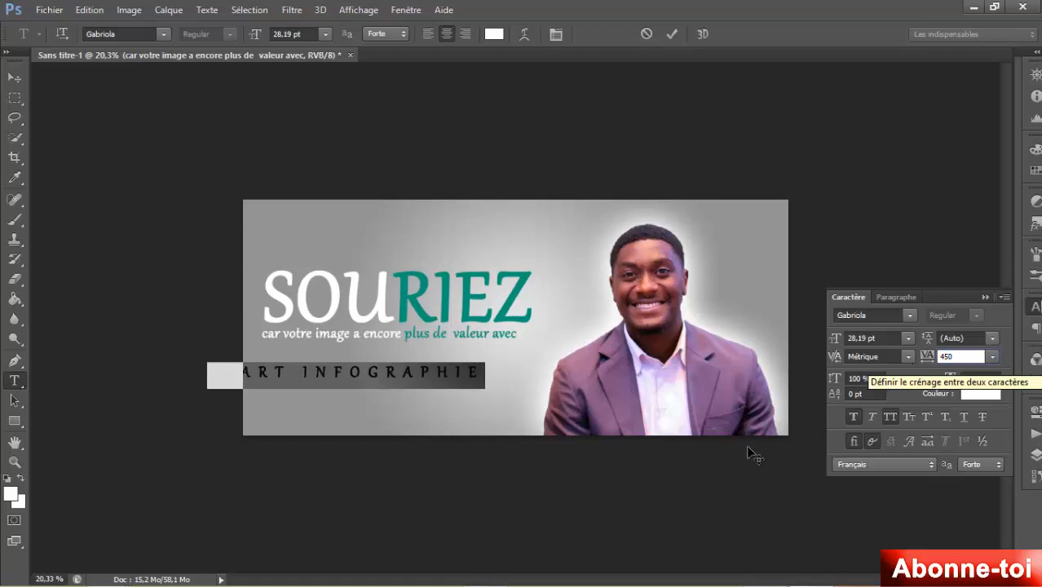
pyautogui.moveTo(490, 426); pyautogui.dragTo(542, 400)
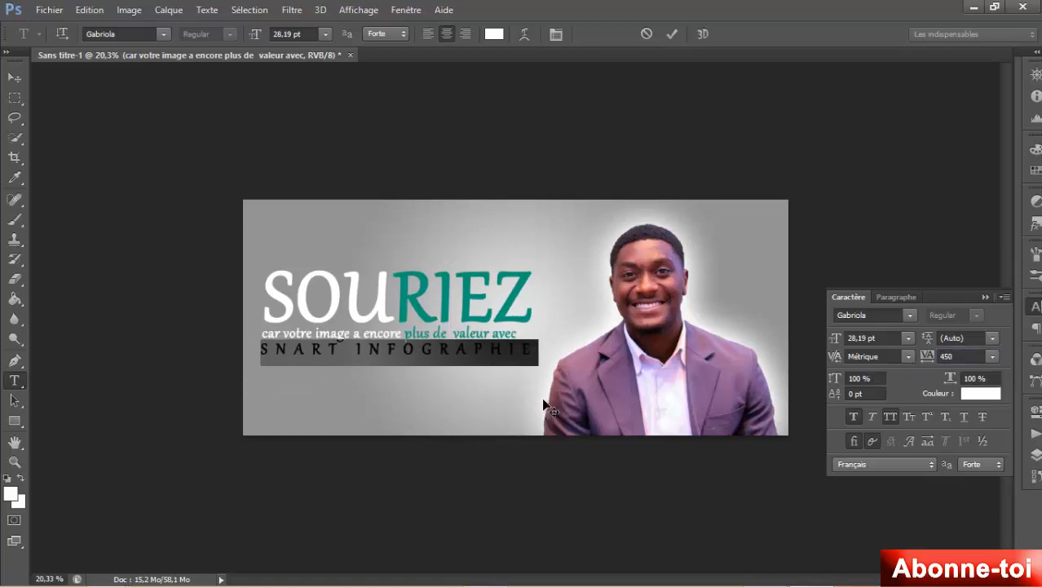
# - Commit the text and change the colour of the SNART INFOGRAPHIE line to black
pyautogui.click(671, 35)
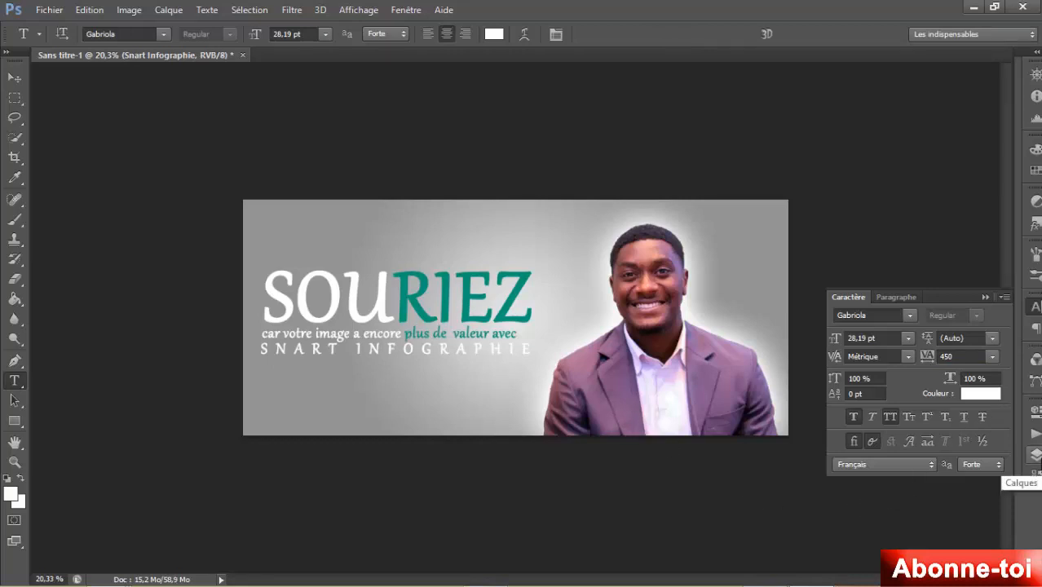
pyautogui.click(498, 34)
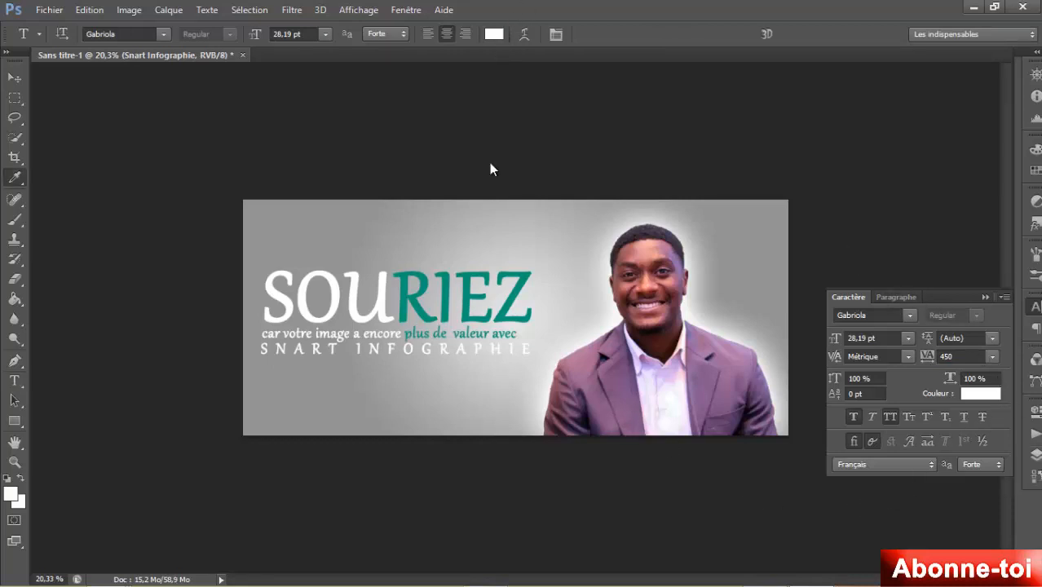
pyautogui.click(470, 277)
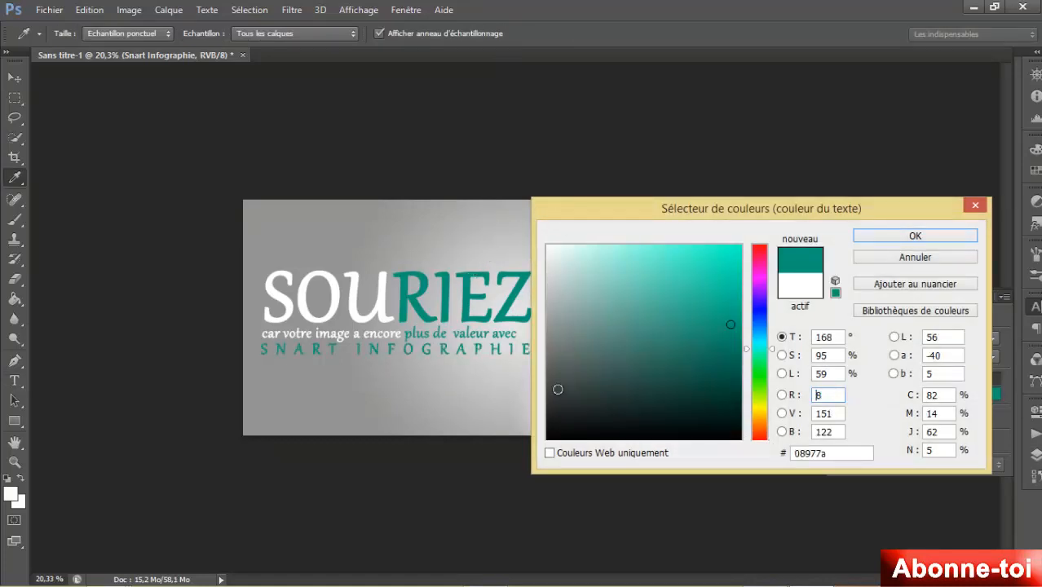
pyautogui.click(547, 437)
pyautogui.moveTo(568, 210); pyautogui.dragTo(598, 94)
pyautogui.click(948, 123)
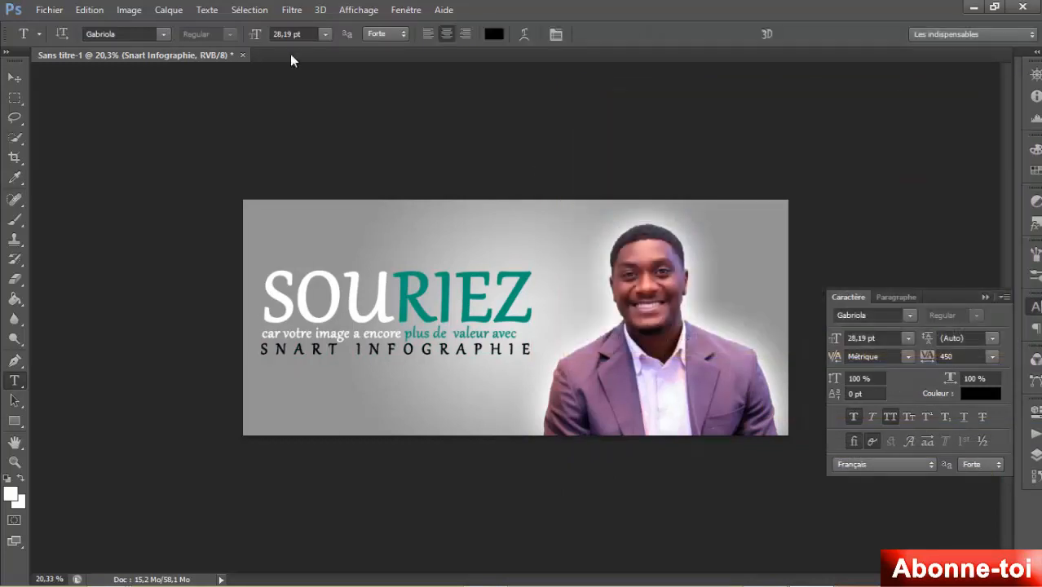
# - Change the font of the SNART INFOGRAPHIE line to Arial
pyautogui.click(136, 32)
pyautogui.write('AR BLANCA')
pyautogui.press('Down')
pyautogui.click(163, 33)
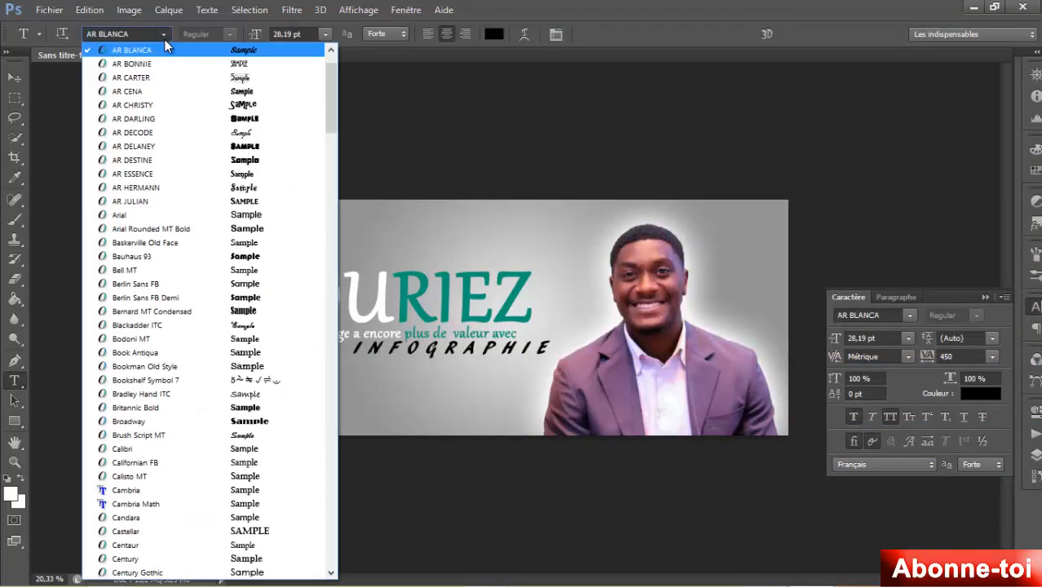
pyautogui.click(175, 215)
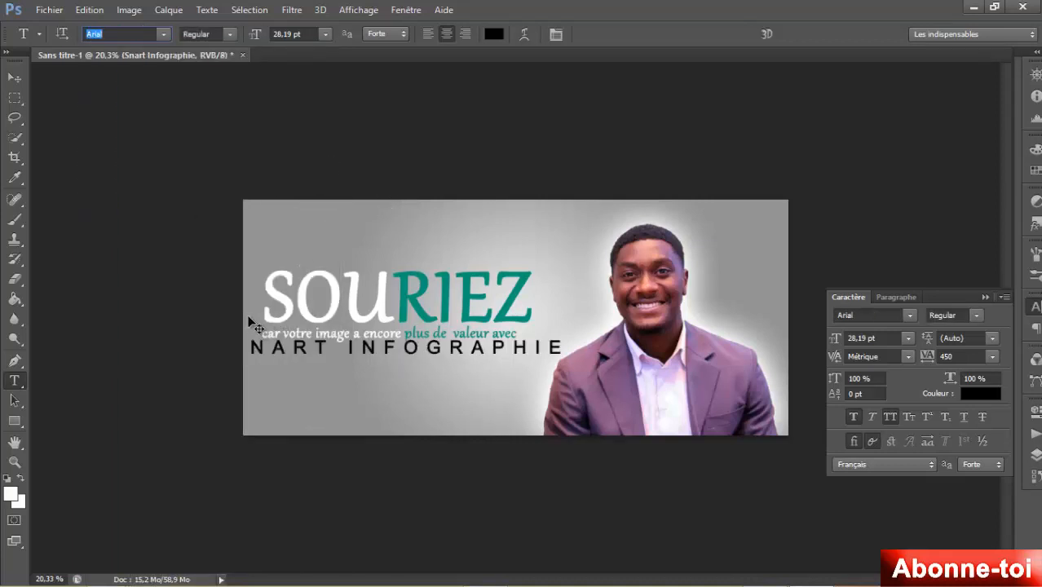
# - Scale the SNART INFOGRAPHIE line down to about 23 pt so it spans the width of the SOURIEZ title
pyautogui.hotkey('ctrl', 't')
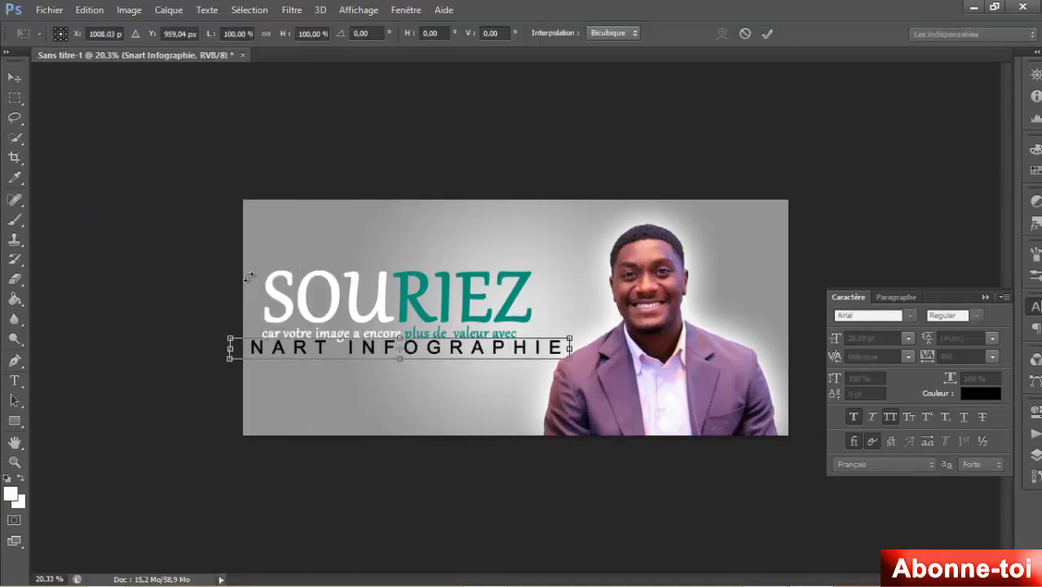
pyautogui.moveTo(230, 333); pyautogui.dragTo(262, 336)
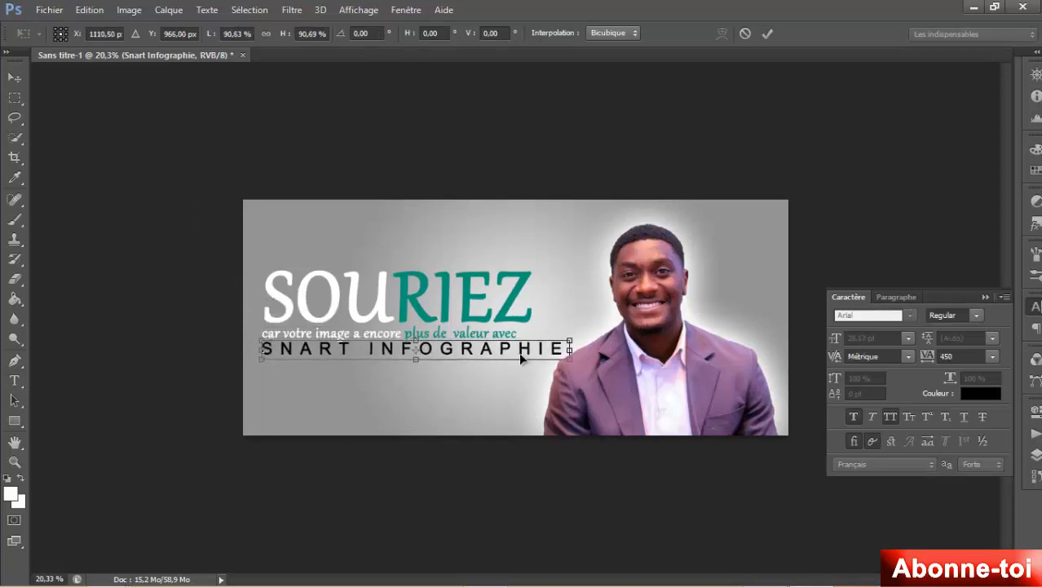
pyautogui.moveTo(569, 340); pyautogui.dragTo(537, 339)
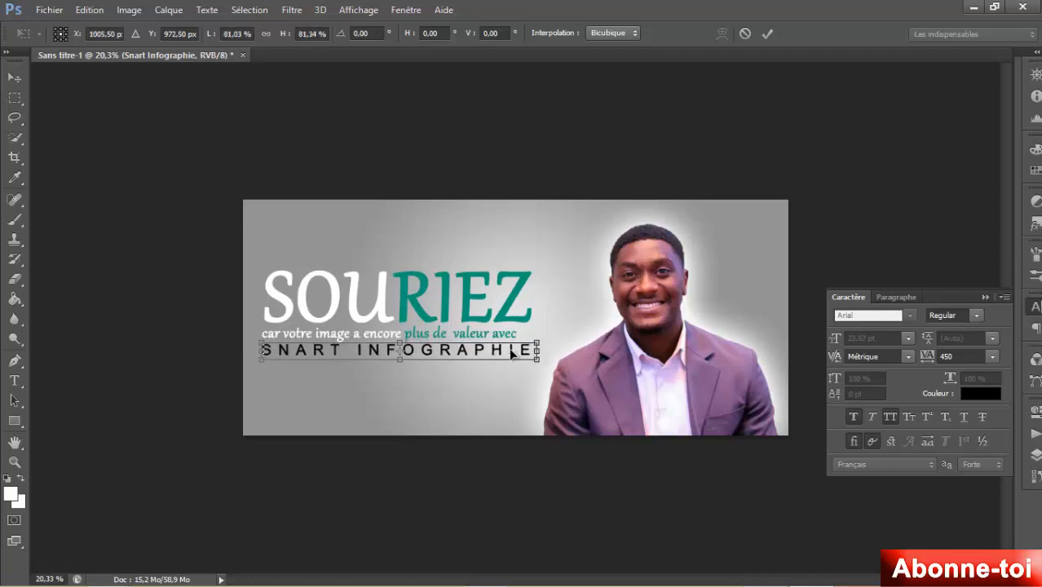
pyautogui.press('Return')
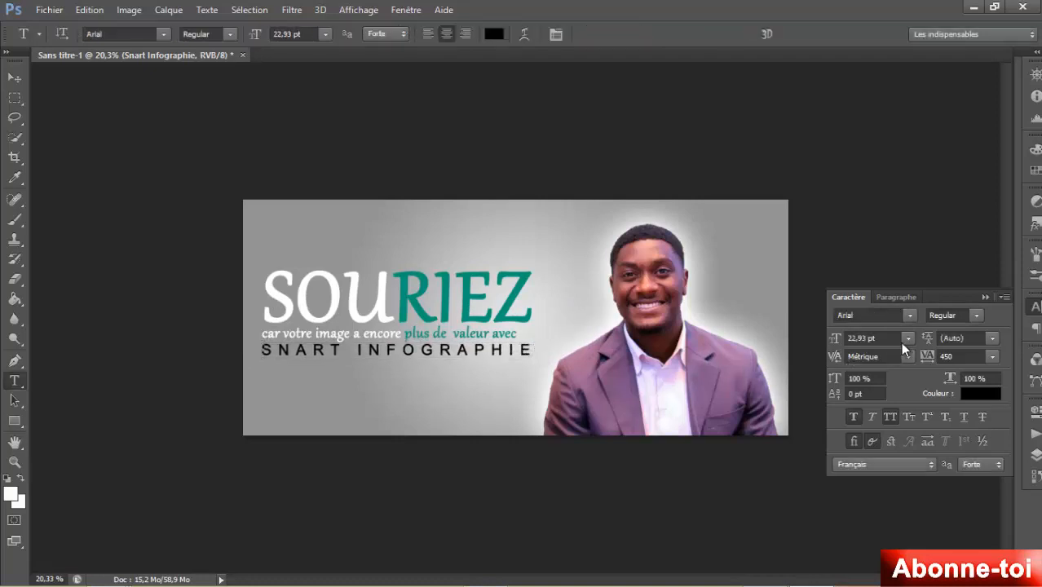
# - Set the SNART INFOGRAPHIE line to Bold, 18 pt, with a letter spacing of 500
pyautogui.click(977, 315)
pyautogui.click(967, 367)
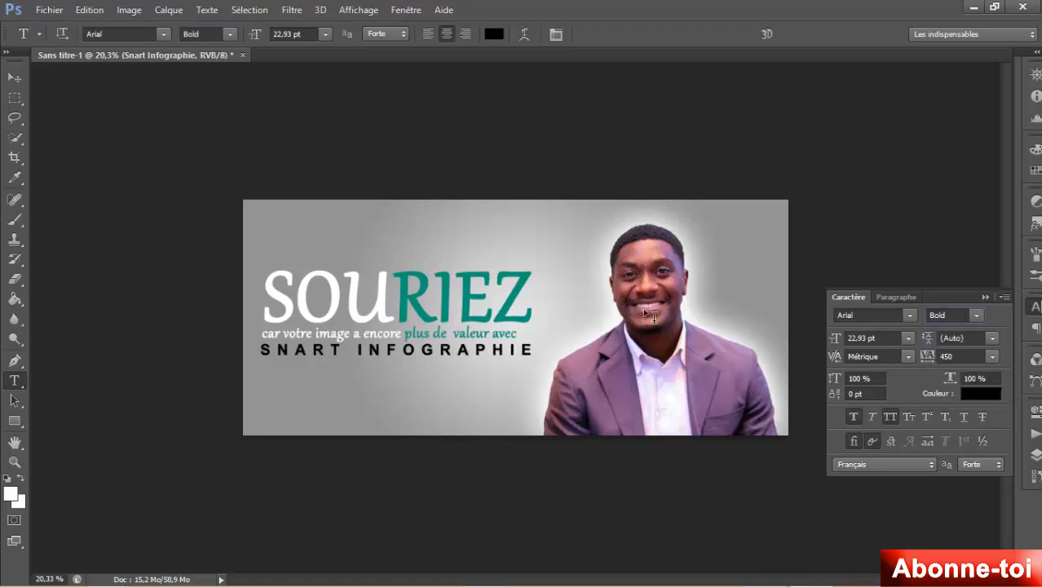
pyautogui.click(907, 337)
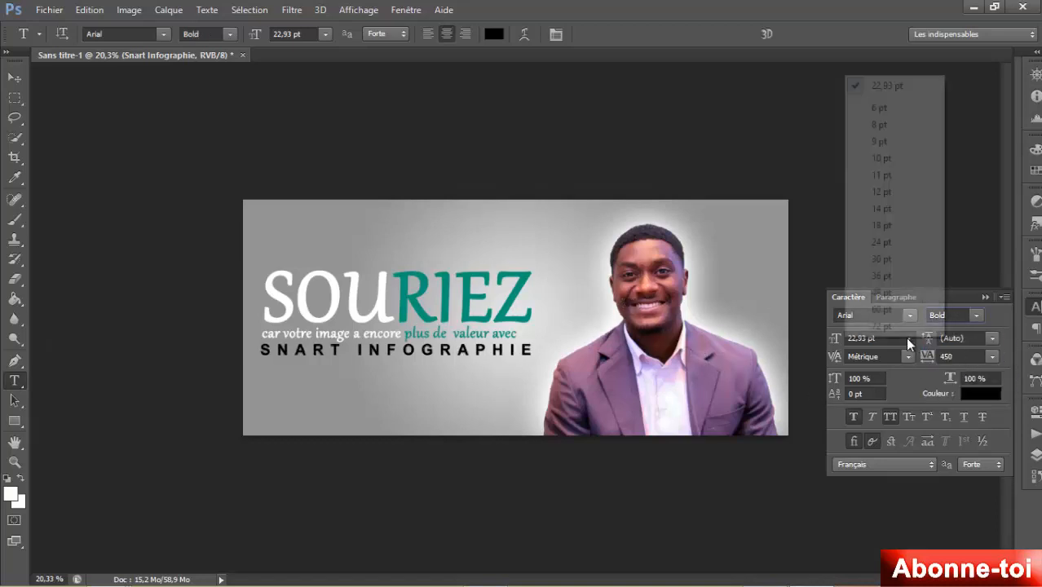
pyautogui.click(880, 223)
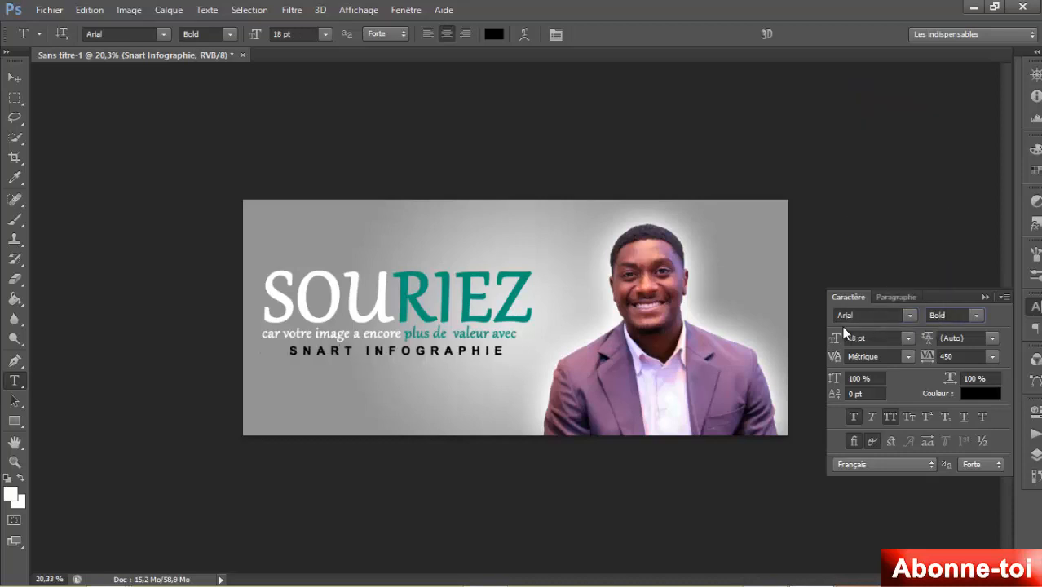
pyautogui.click(944, 360)
pyautogui.press('Return')
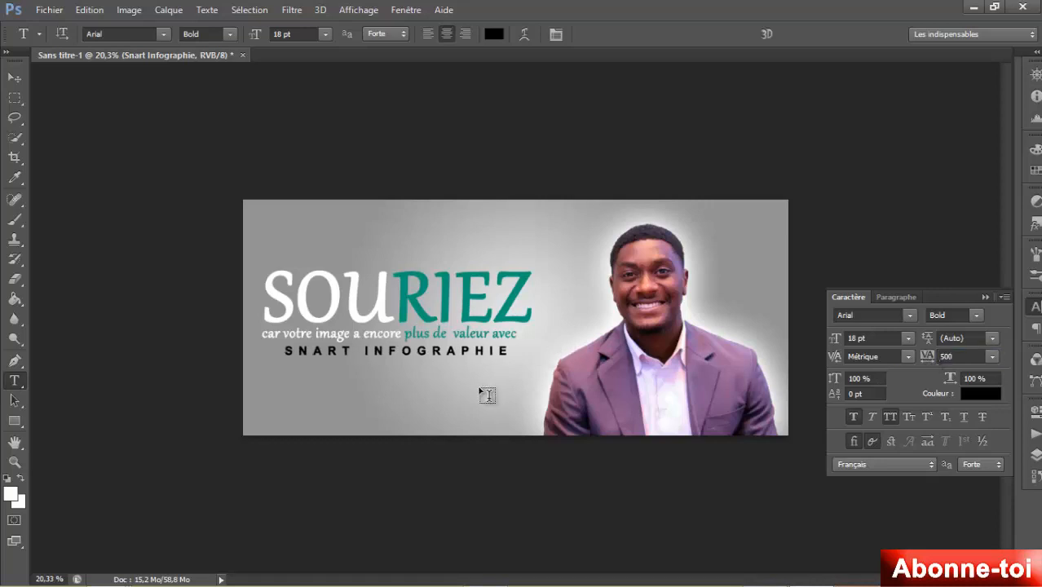
# - Align the start of the SNART INFOGRAPHIE line with the tagline, and move all three text layers together slightly down and right
pyautogui.click(1030, 452)
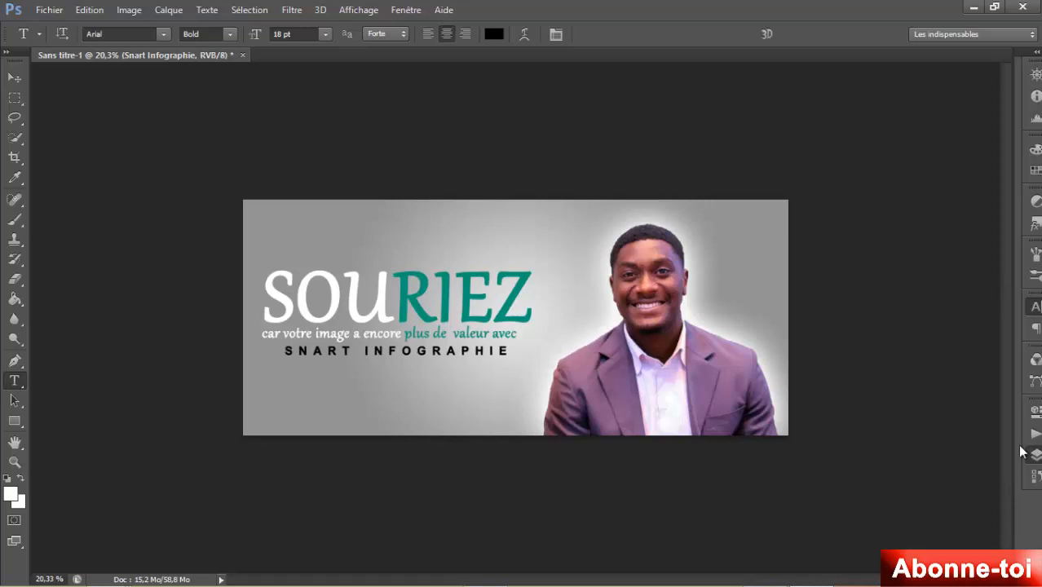
pyautogui.press('v')
pyautogui.moveTo(588, 374); pyautogui.dragTo(566, 373)
pyautogui.keyDown('shift'); pyautogui.click(860, 234); pyautogui.keyUp('shift')
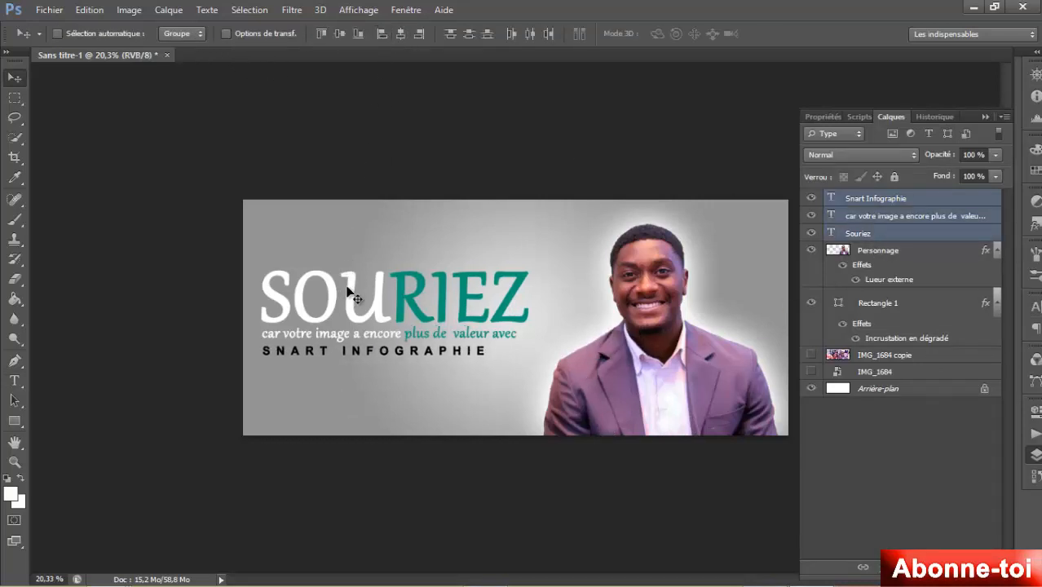
pyautogui.moveTo(345, 291)
pyautogui.mouseDown()
pyautogui.moveTo(363, 298)
pyautogui.moveTo(351, 306)
pyautogui.mouseUp()
# - Draw a thin vertical bar about 25 by 654 px to the left of the text block and fill it with the title's teal, 08977a
pyautogui.press('u')
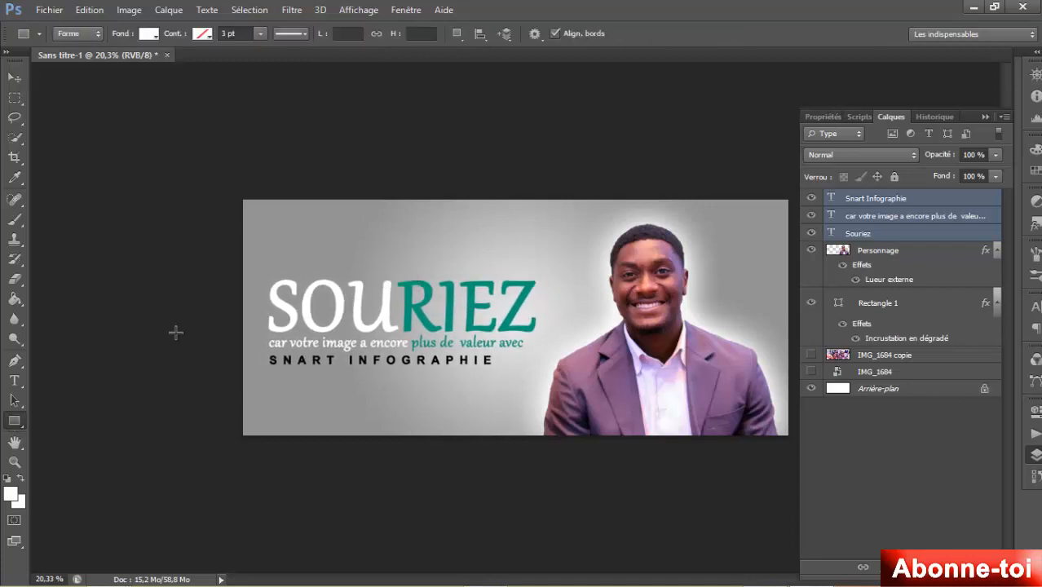
pyautogui.moveTo(258, 272); pyautogui.dragTo(261, 374)
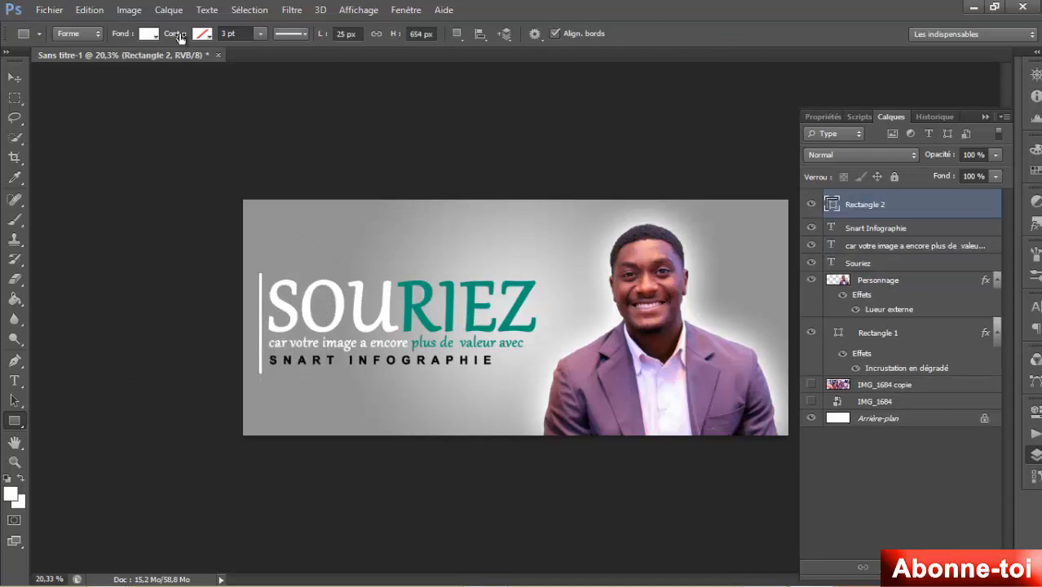
pyautogui.doubleClick(830, 205)
pyautogui.click(535, 287)
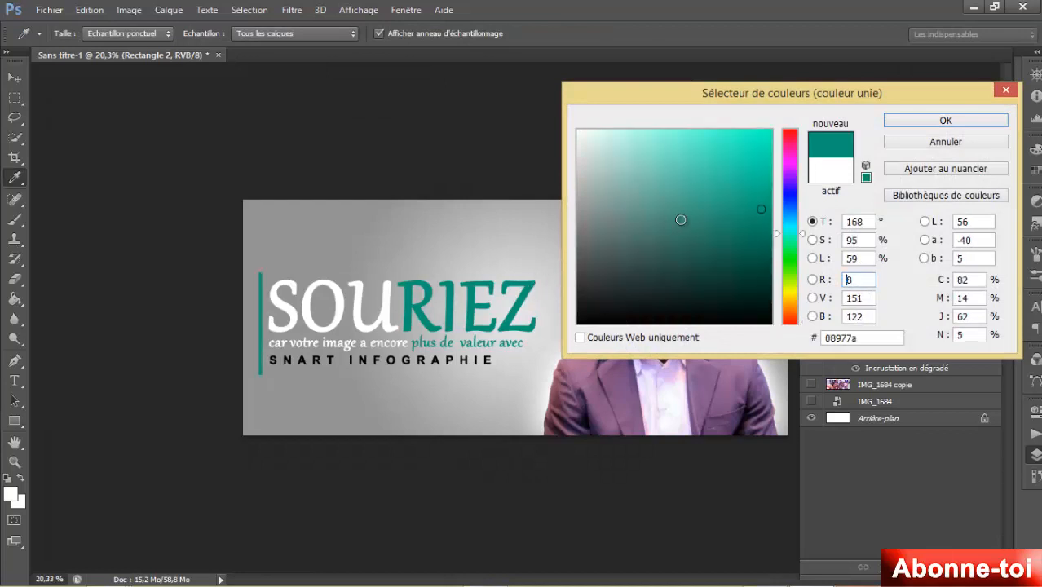
pyautogui.click(921, 119)
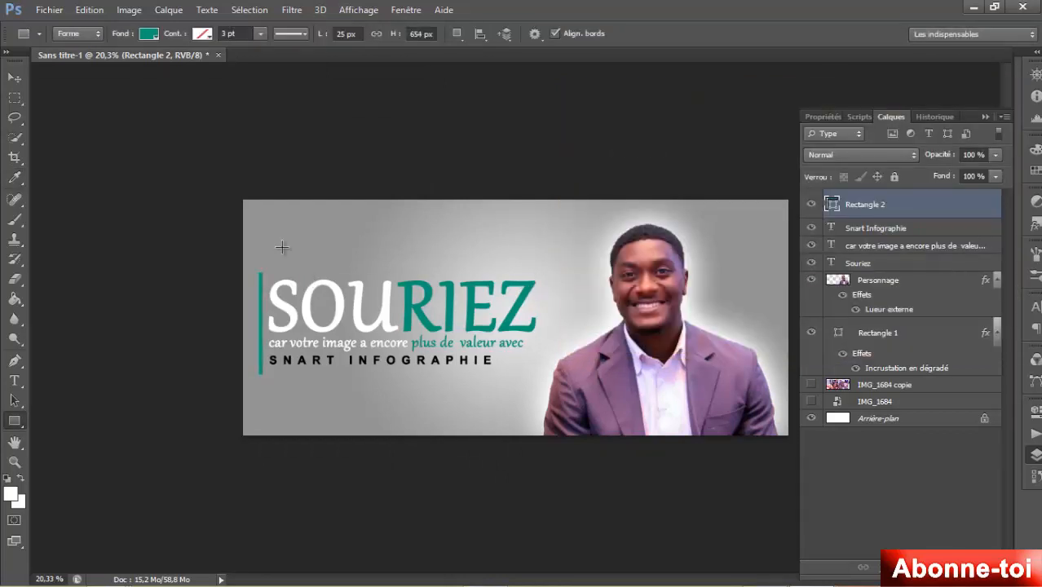
# - Raise the teal bar slightly beside the text, and shift the bar and the three text layers together to the right
pyautogui.press('v')
pyautogui.moveTo(337, 274); pyautogui.dragTo(340, 263)
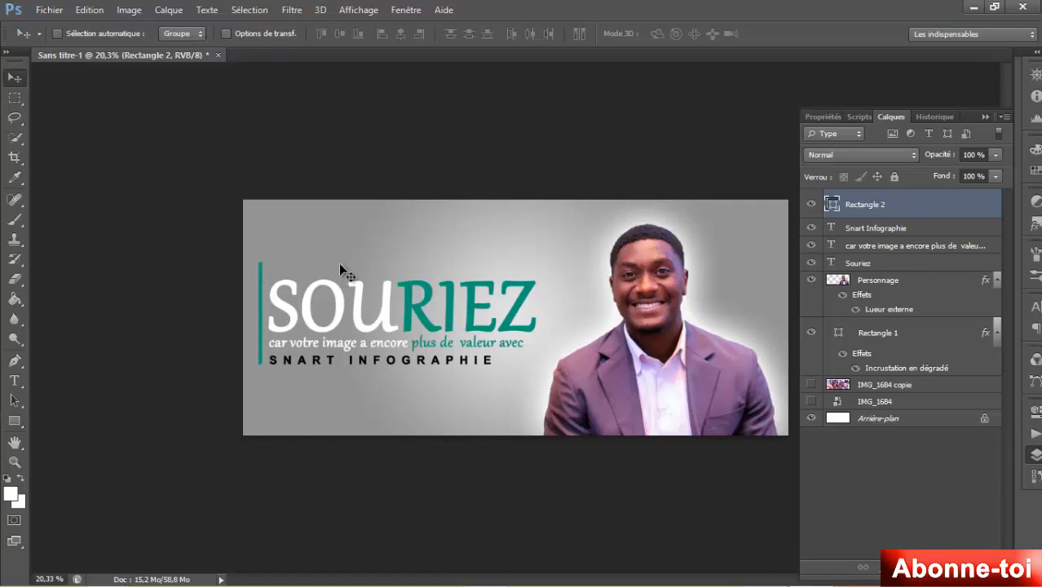
pyautogui.keyDown('shift'); pyautogui.click(857, 263); pyautogui.keyUp('shift')
pyautogui.moveTo(626, 363); pyautogui.dragTo(644, 359)
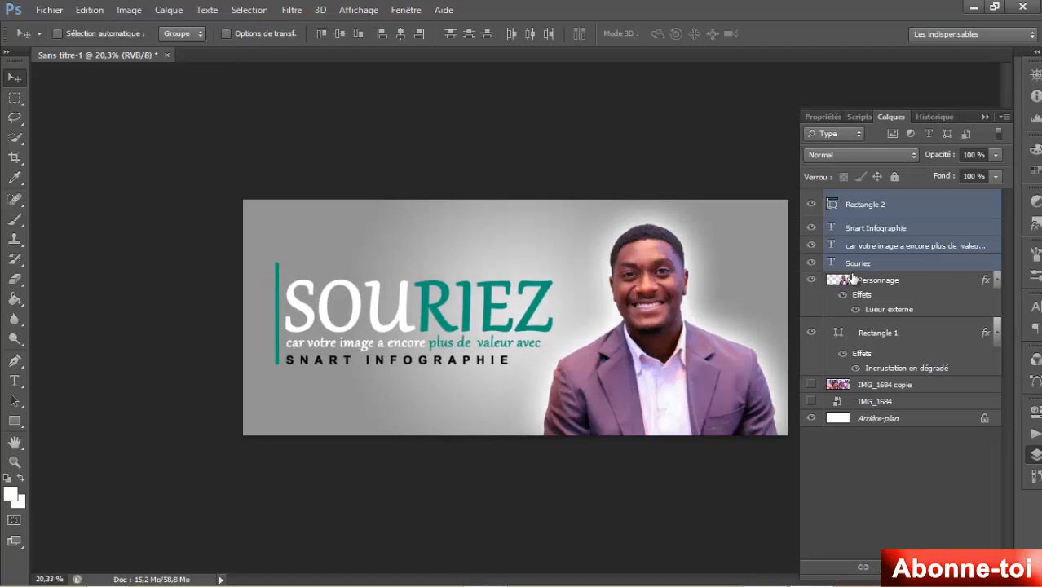
# - Enlarge the SNART INFOGRAPHIE line so that it spans the full width of the SOURIEZ title
pyautogui.click(913, 229)
pyautogui.hotkey('ctrl', 't')
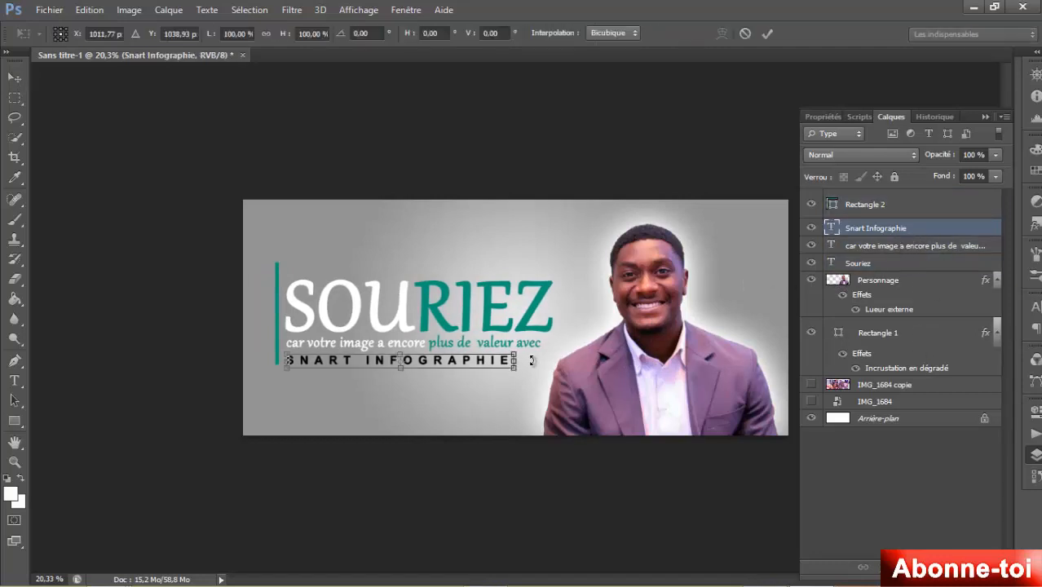
pyautogui.moveTo(515, 356); pyautogui.dragTo(555, 358)
pyautogui.press('Return')
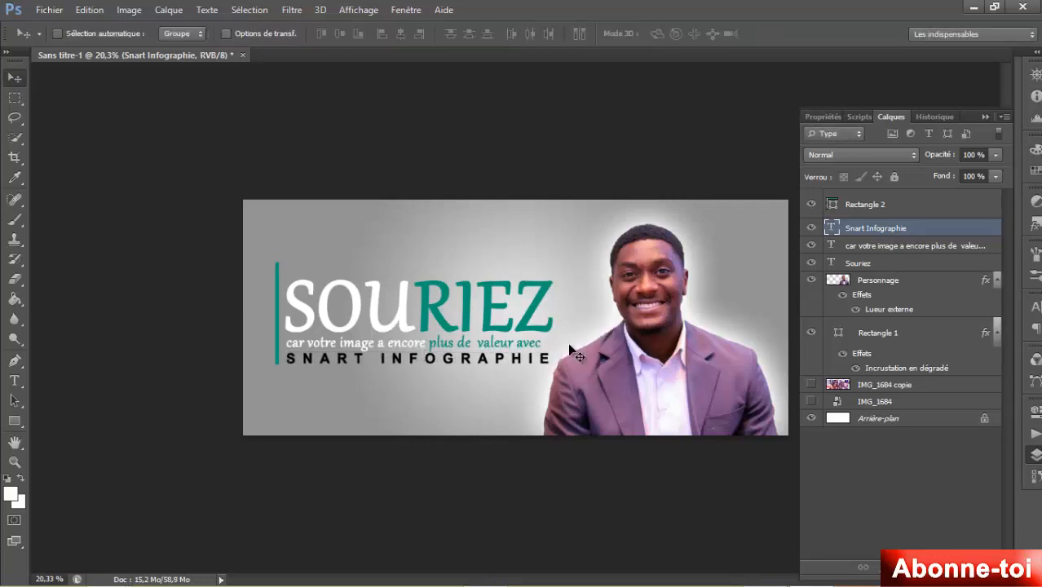
# - Scale the tagline up to about 105% so that it ends level with the SOURIEZ title
pyautogui.click(907, 247)
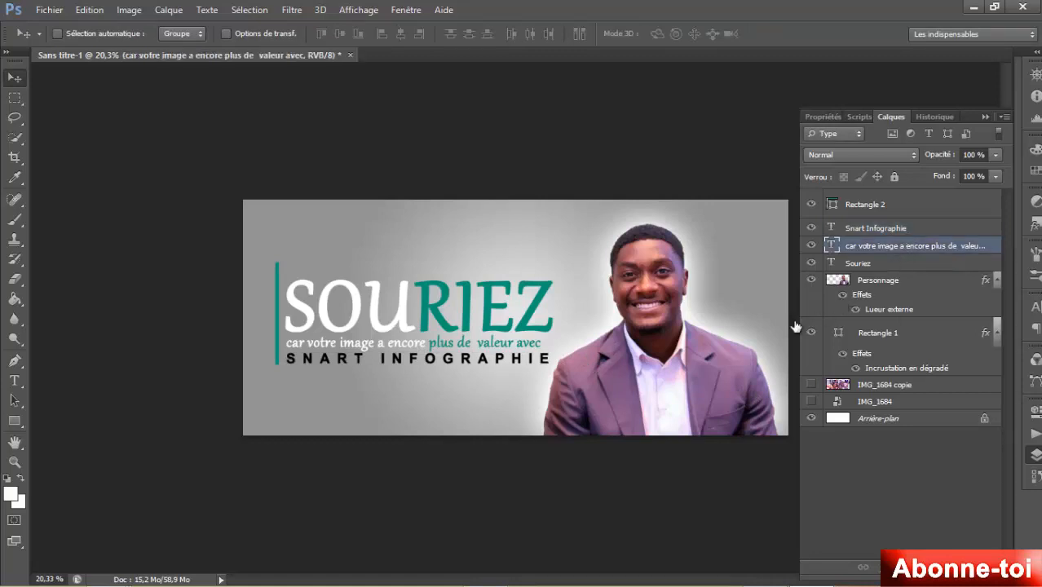
pyautogui.hotkey('ctrl', 't')
pyautogui.moveTo(544, 332); pyautogui.dragTo(559, 330)
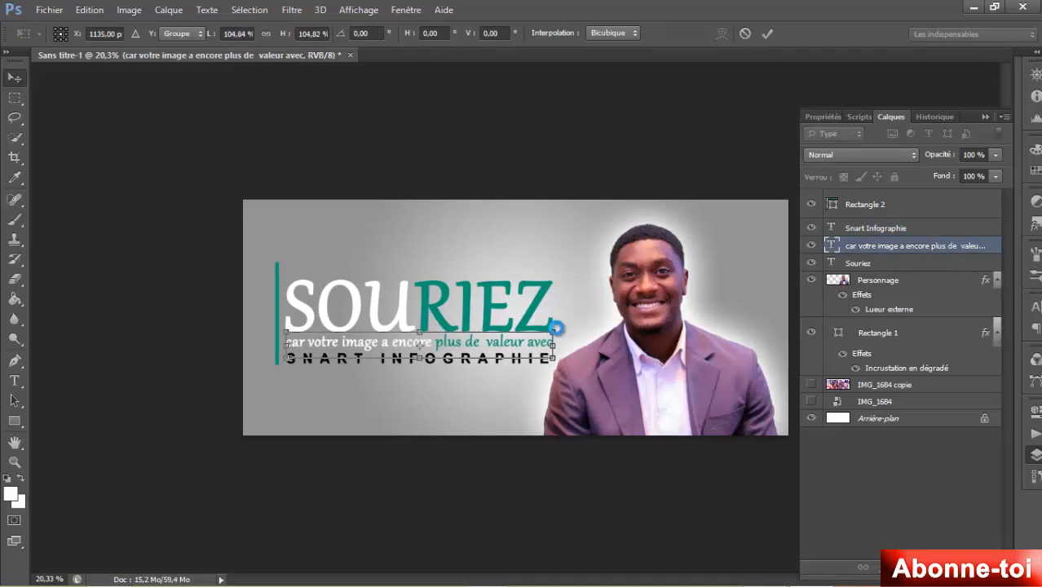
pyautogui.press('Return')
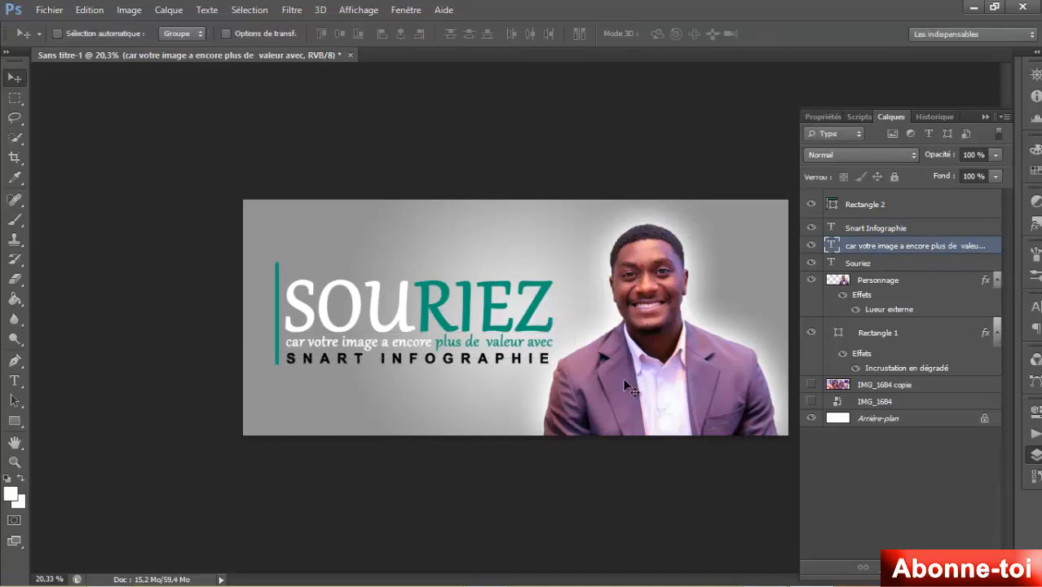
# - Select the teal bar layer together with the three text layers
pyautogui.click(860, 206)
pyautogui.keyDown('shift'); pyautogui.click(872, 263); pyautogui.keyUp('shift')
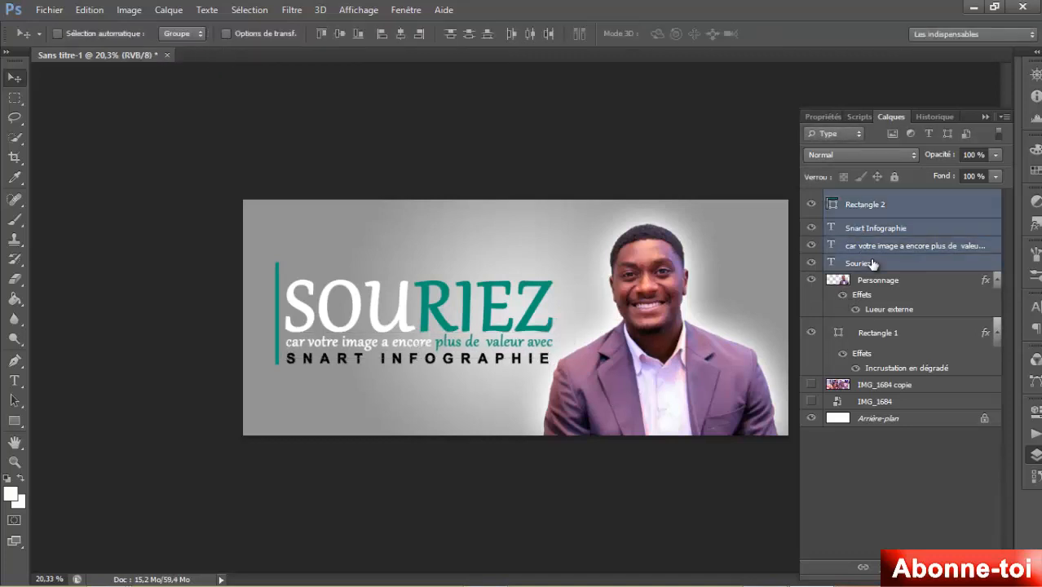